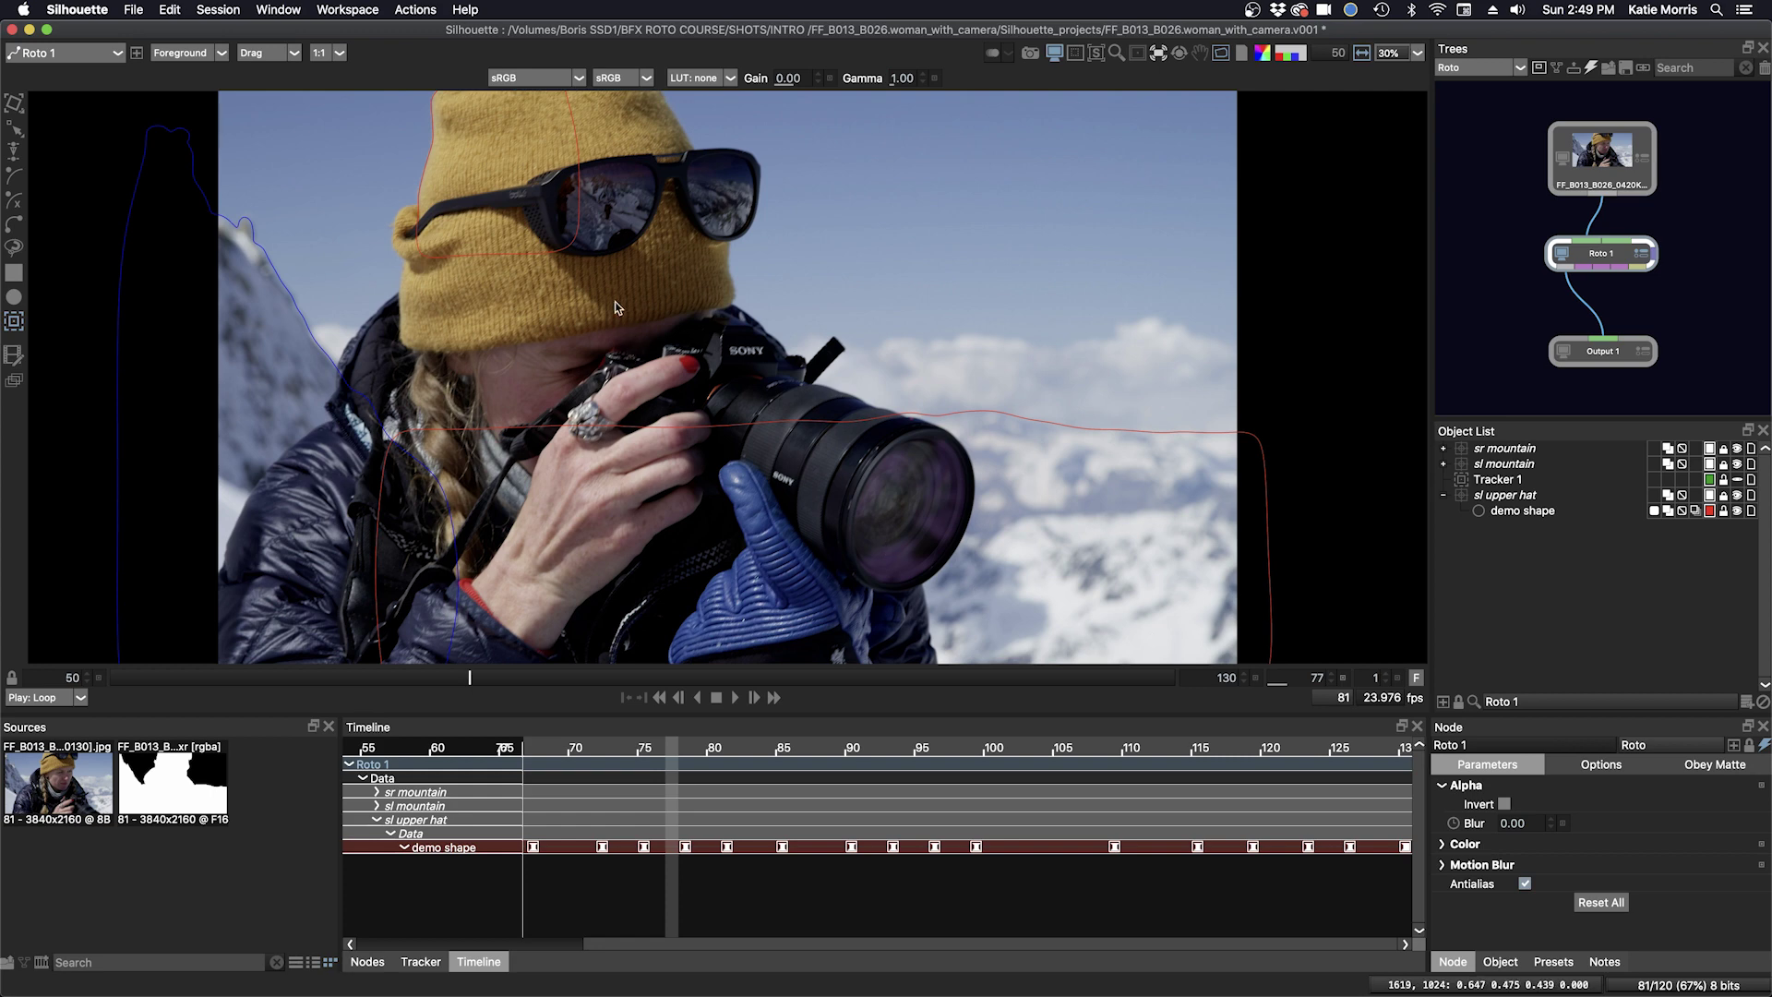
Hide the sl upper hat layer while framing the yellow hat close up.
left_click_drag(517, 253, 854, 358)
scroll(755, 328, "up", 3)
scroll(855, 365, "up", 3)
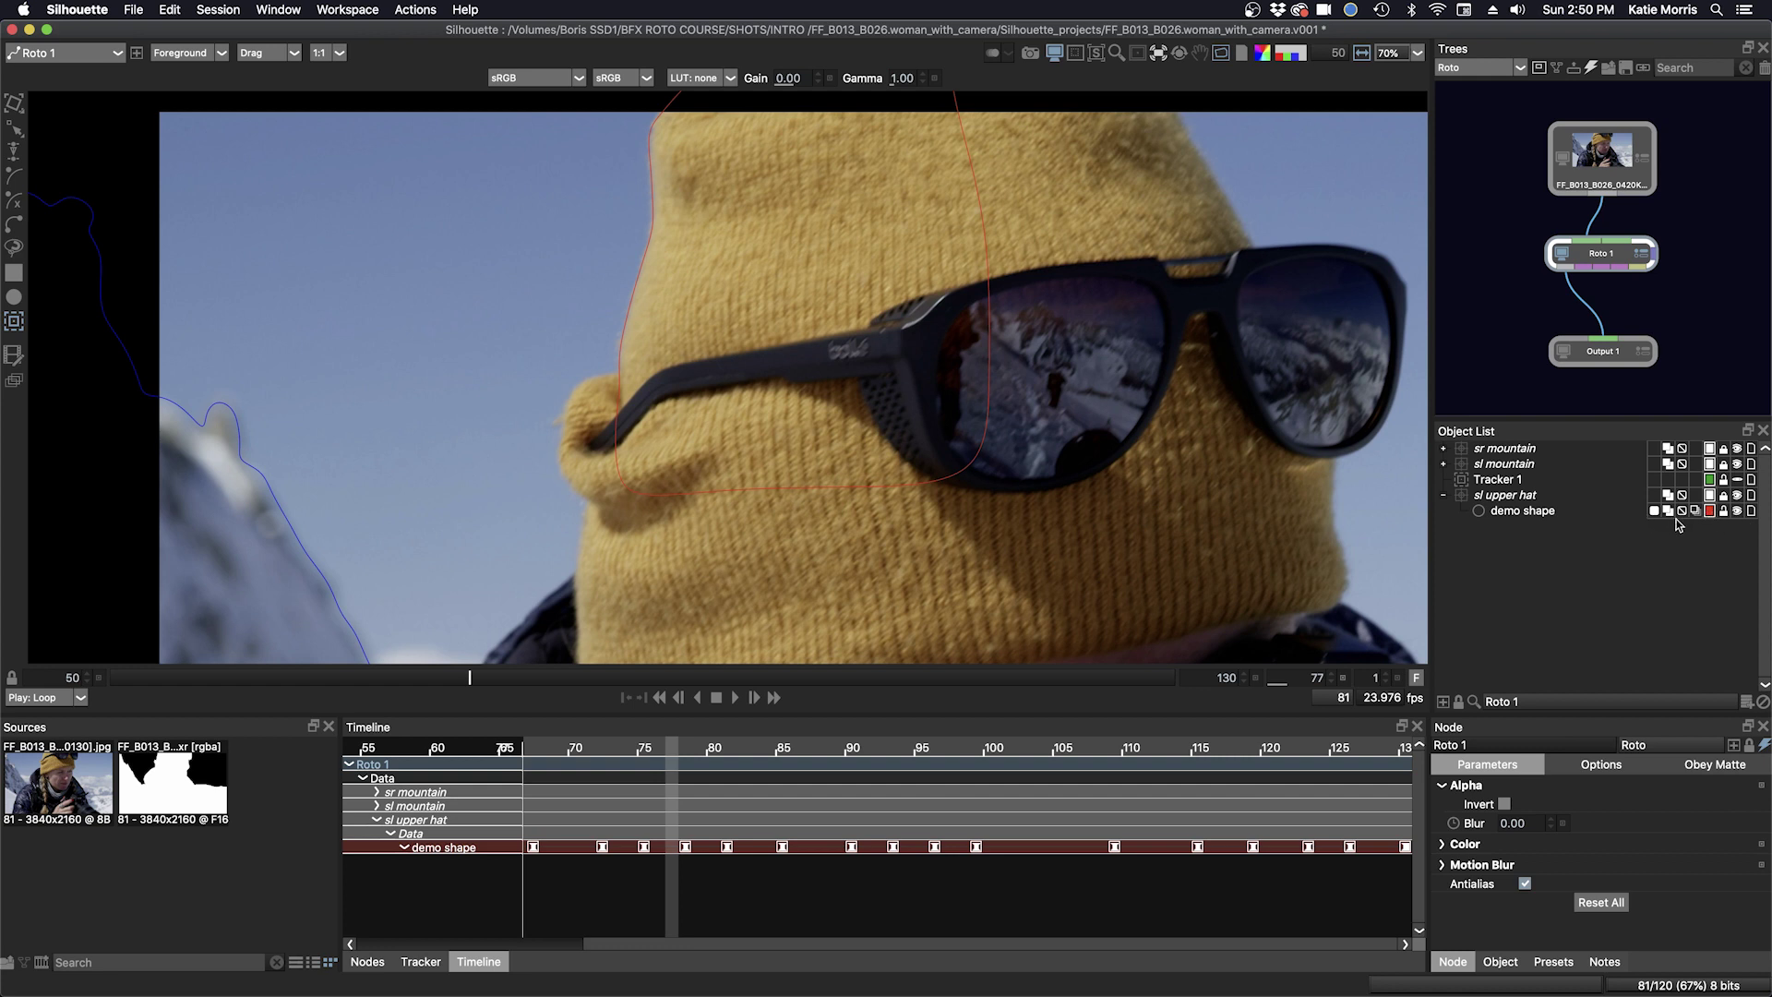
left_click(1736, 495)
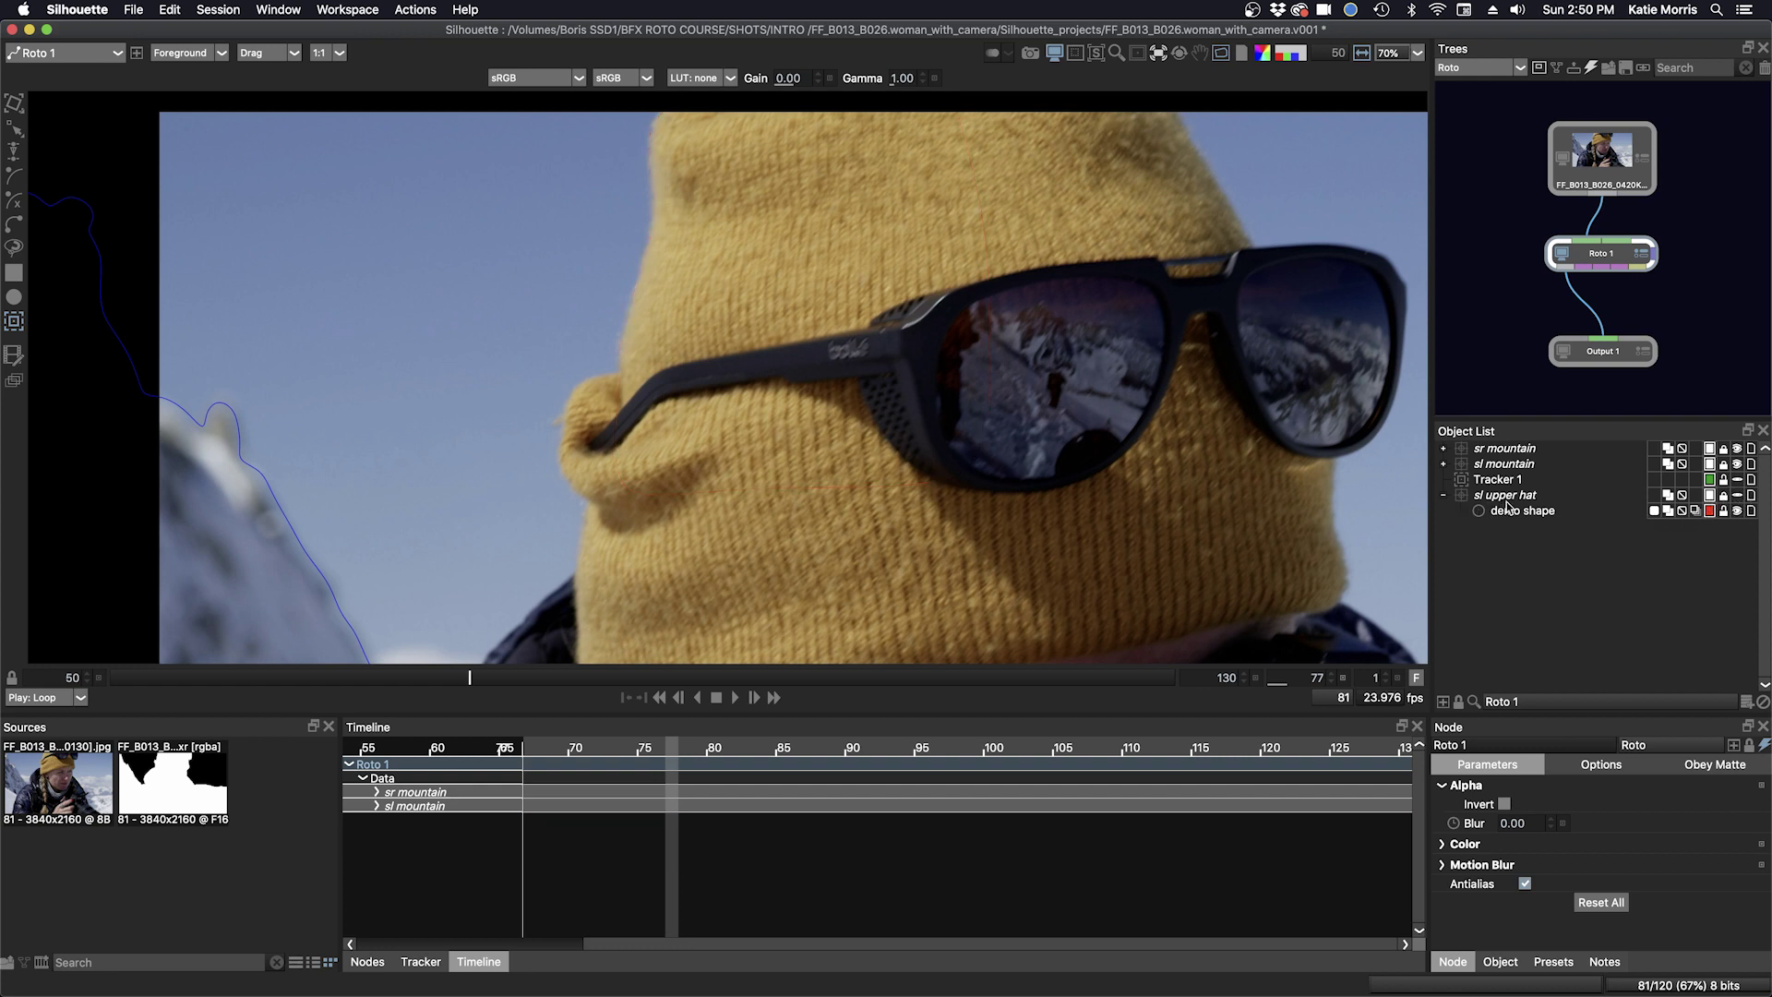
Draw a narrow closed B-spline along the hat's left edge, above the sunglasses arm, at frame 77.
left_click_drag(859, 481, 855, 523)
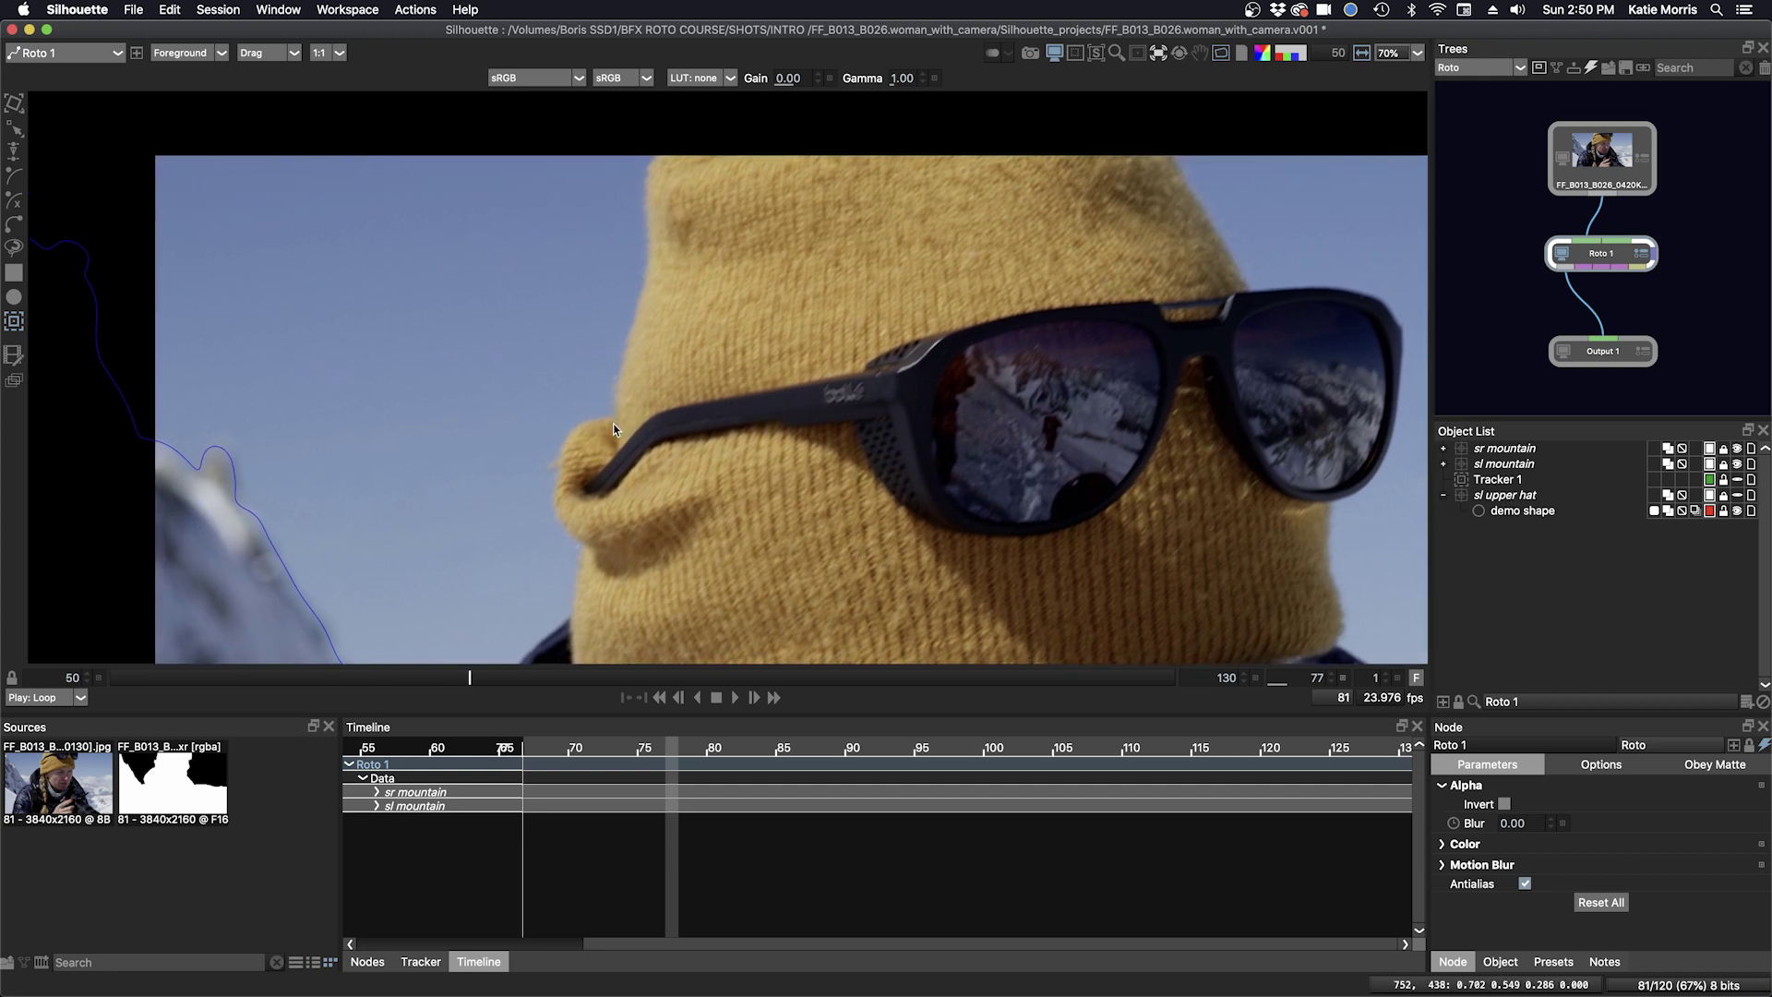
key("b")
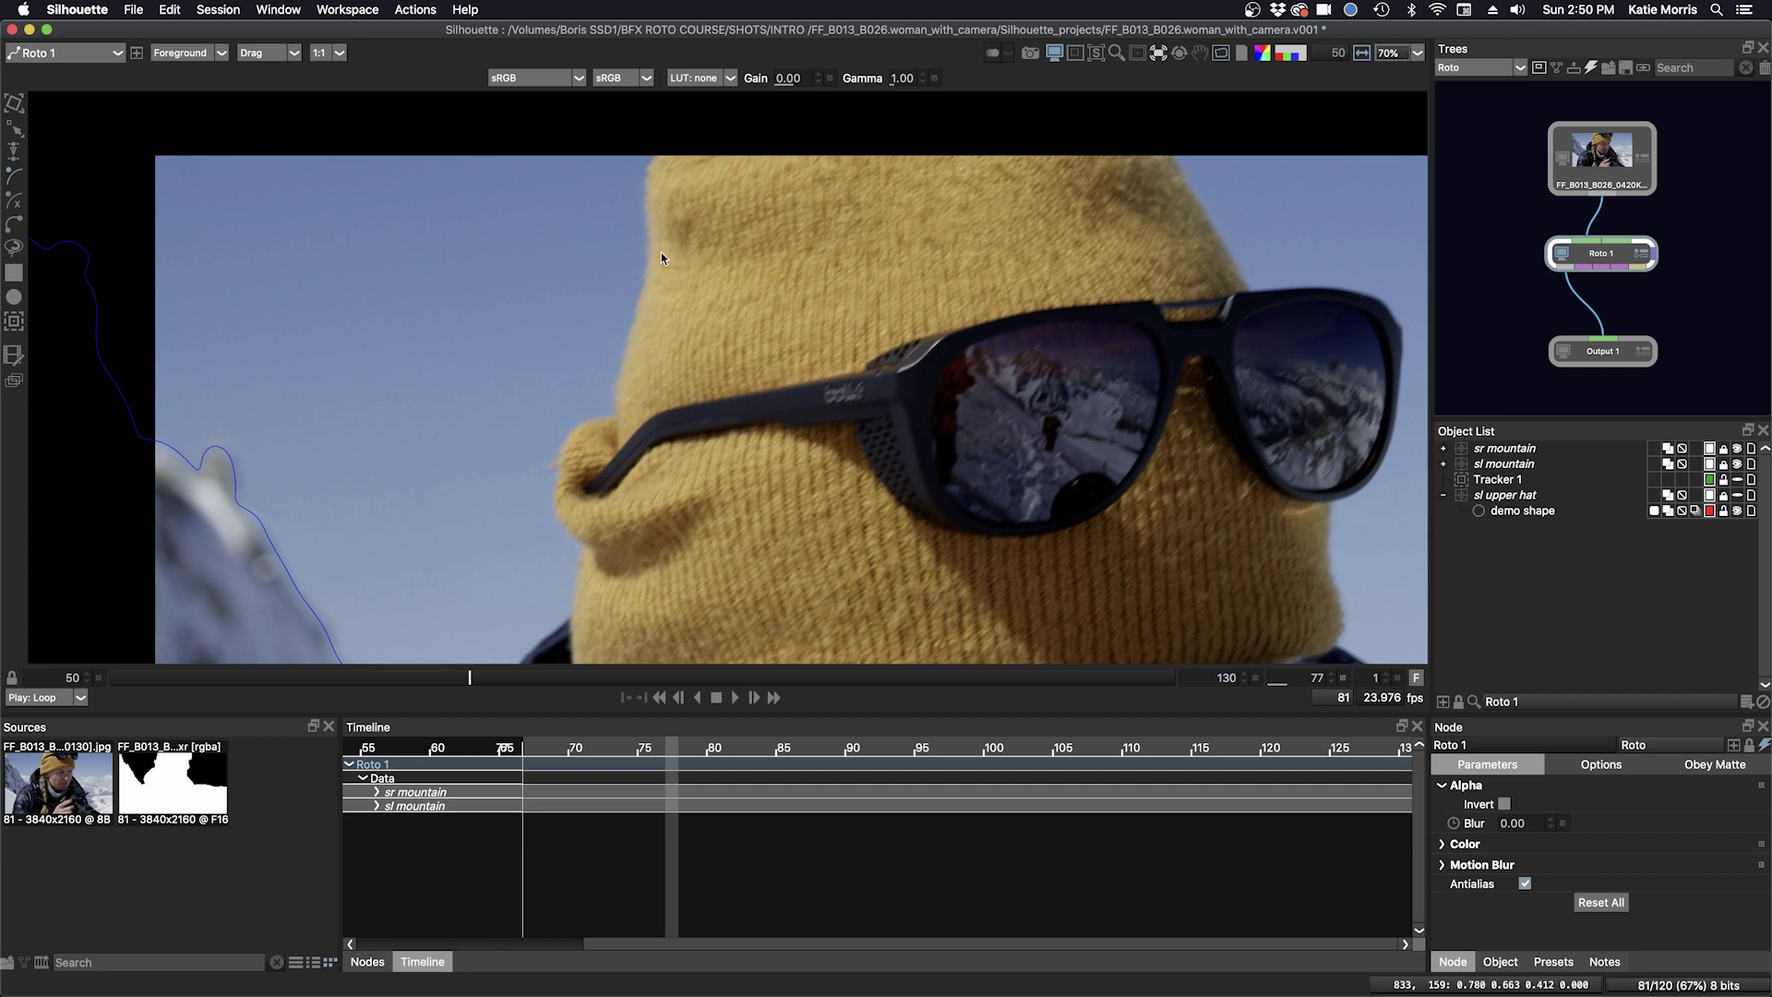
left_click(643, 180)
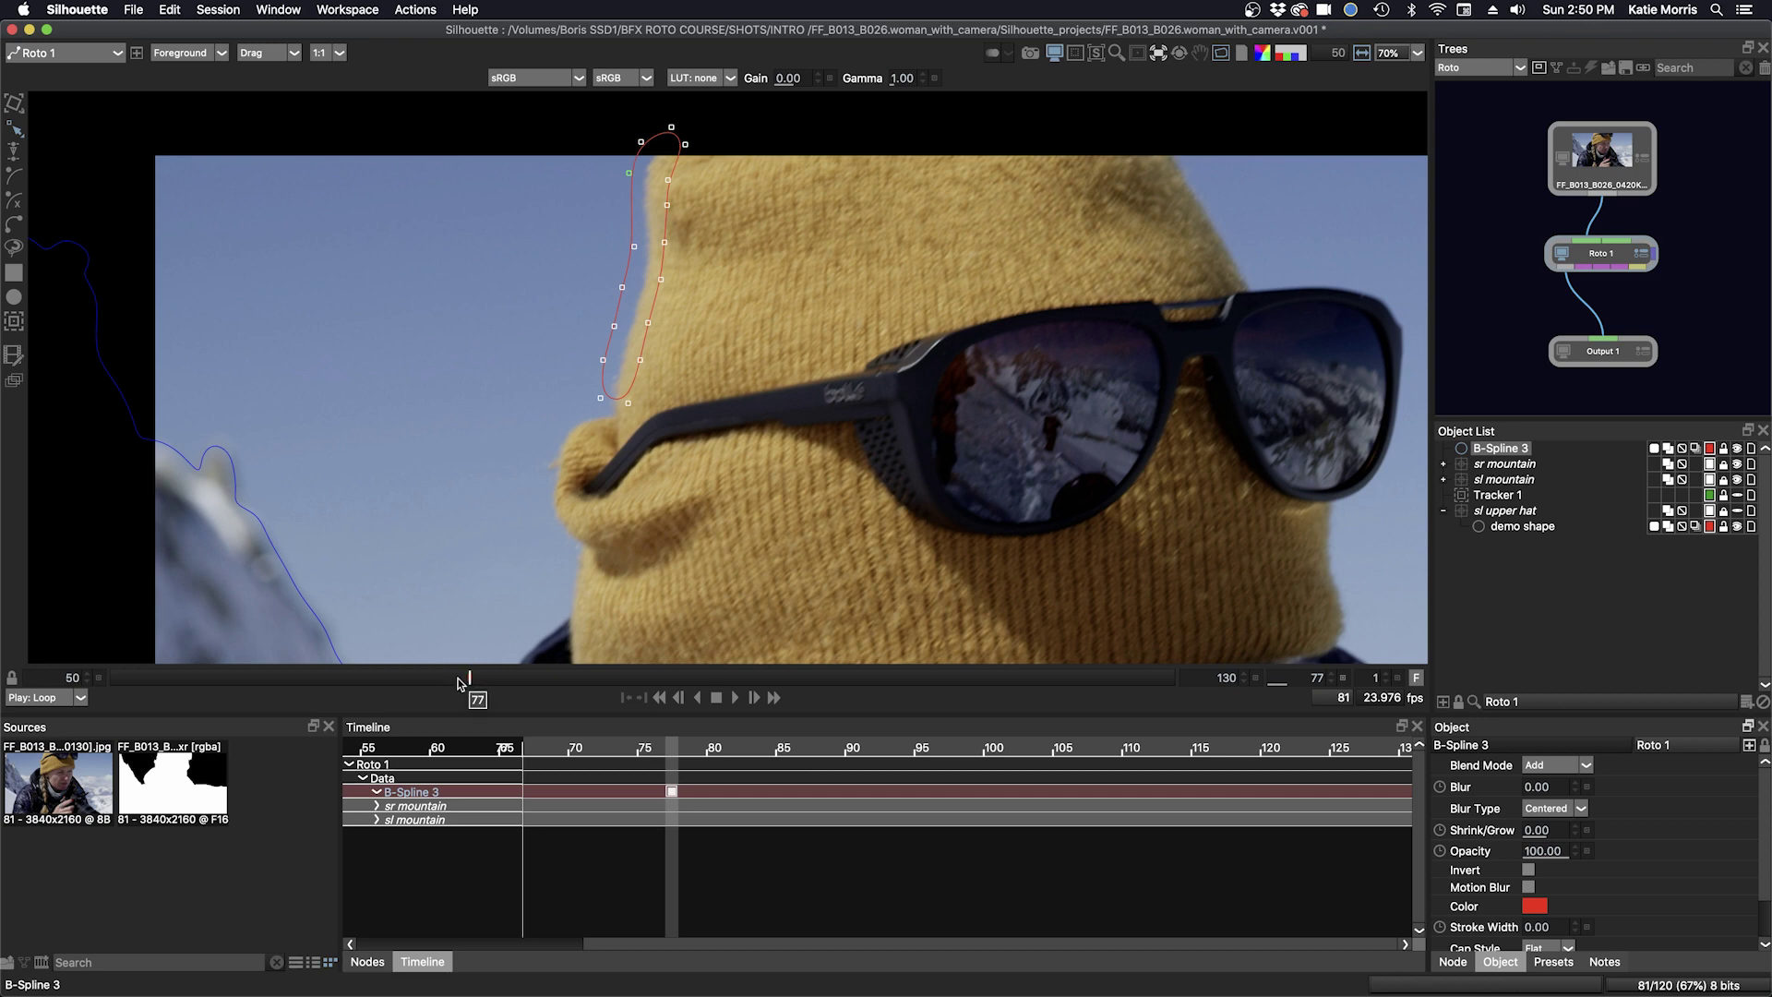
With the narrow B-spline temporarily hidden, examine how the hat's edge moves between frames 77 and 87.
left_click_drag(468, 678, 552, 689)
left_click(1737, 448)
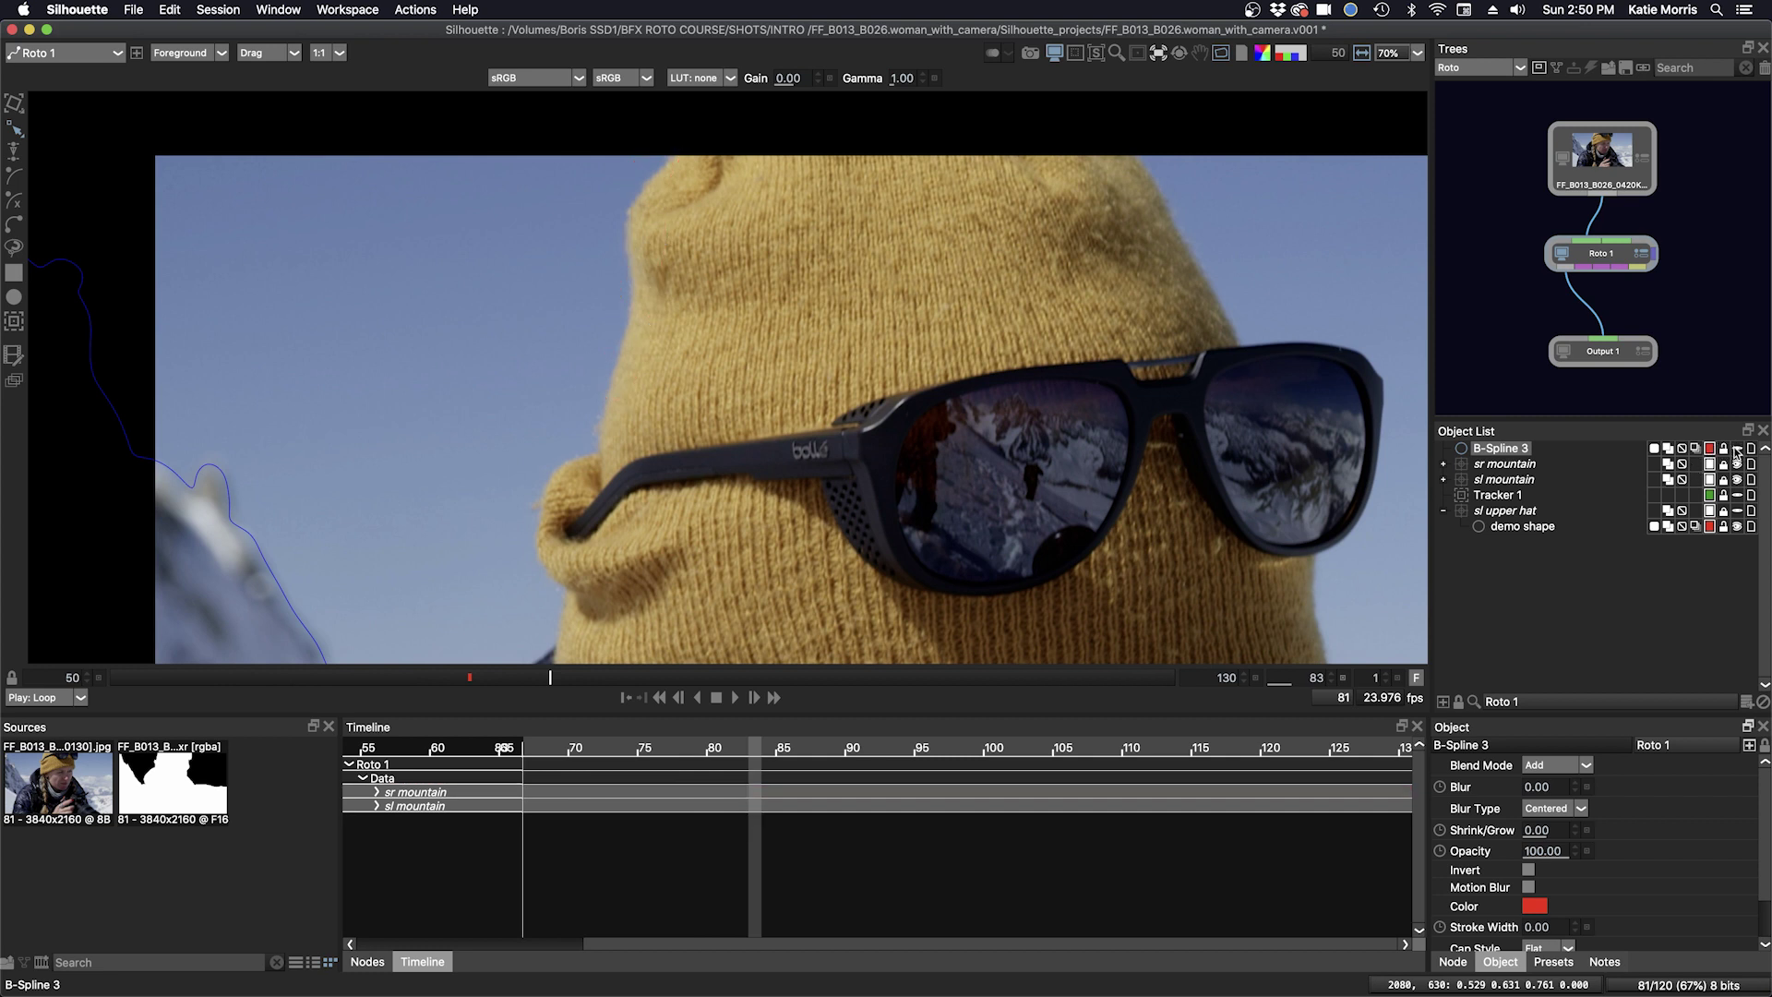
left_click_drag(550, 677, 602, 677)
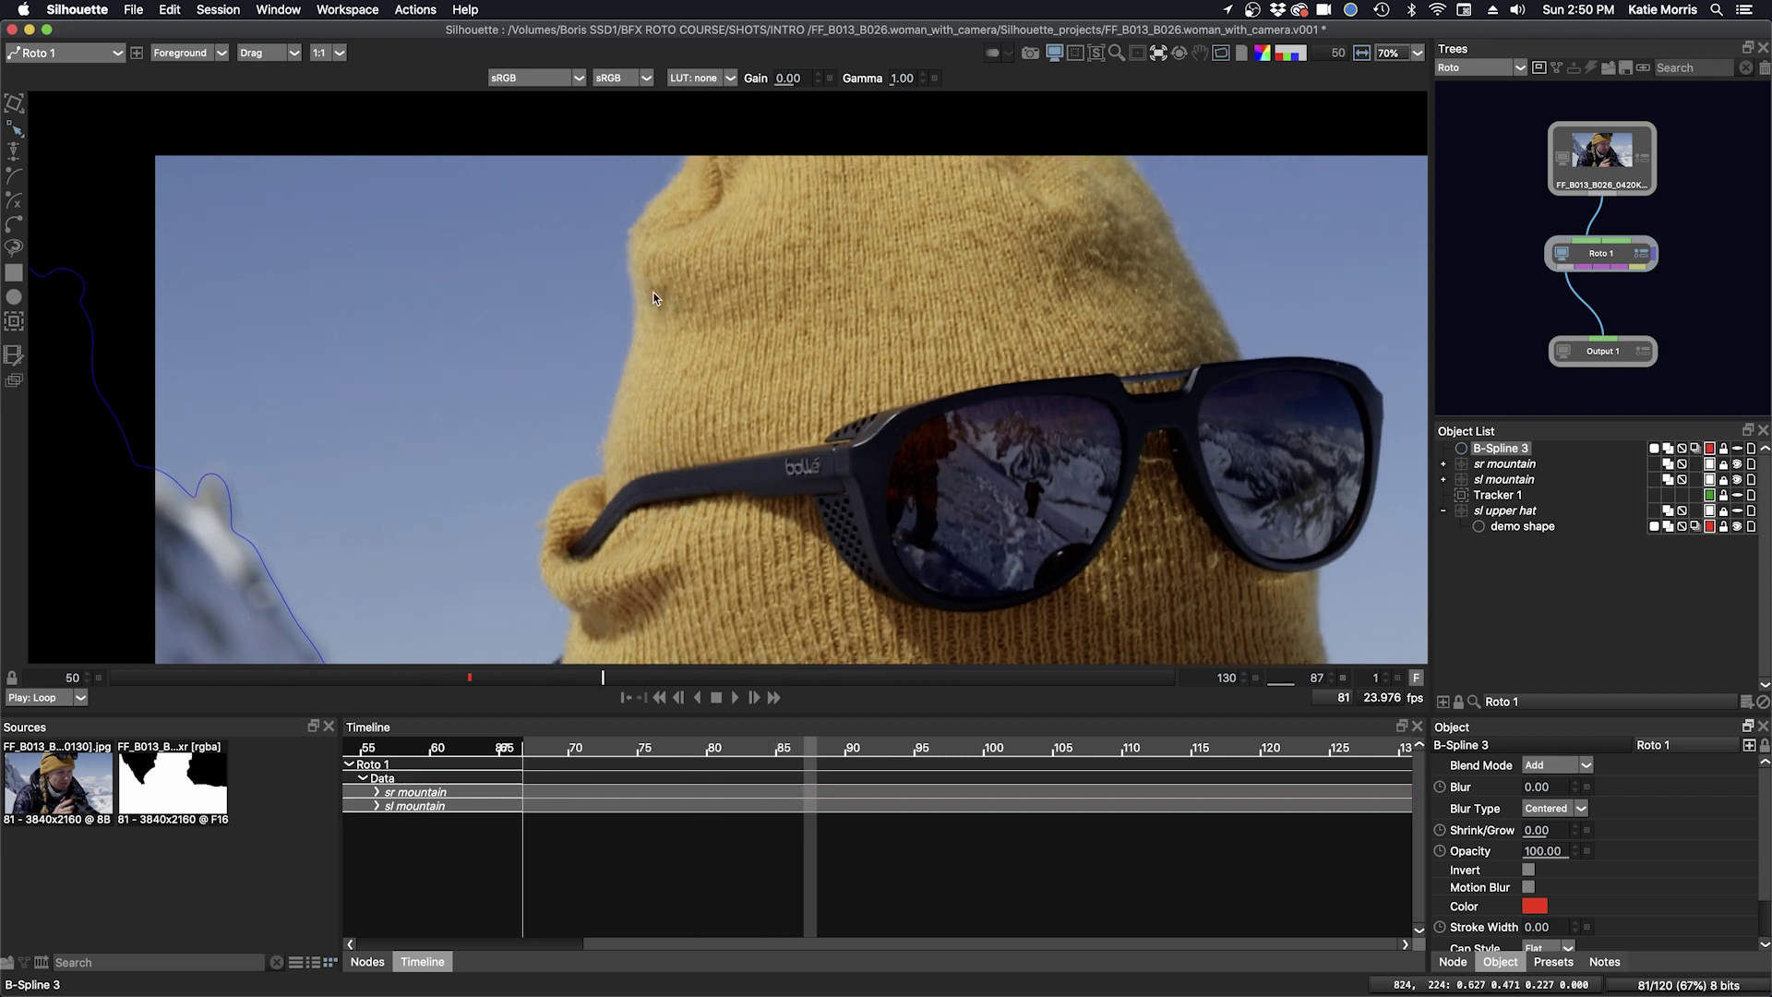
mouse_move(604, 677)
left_mouse_down()
mouse_move(511, 680)
mouse_move(589, 683)
left_mouse_up()
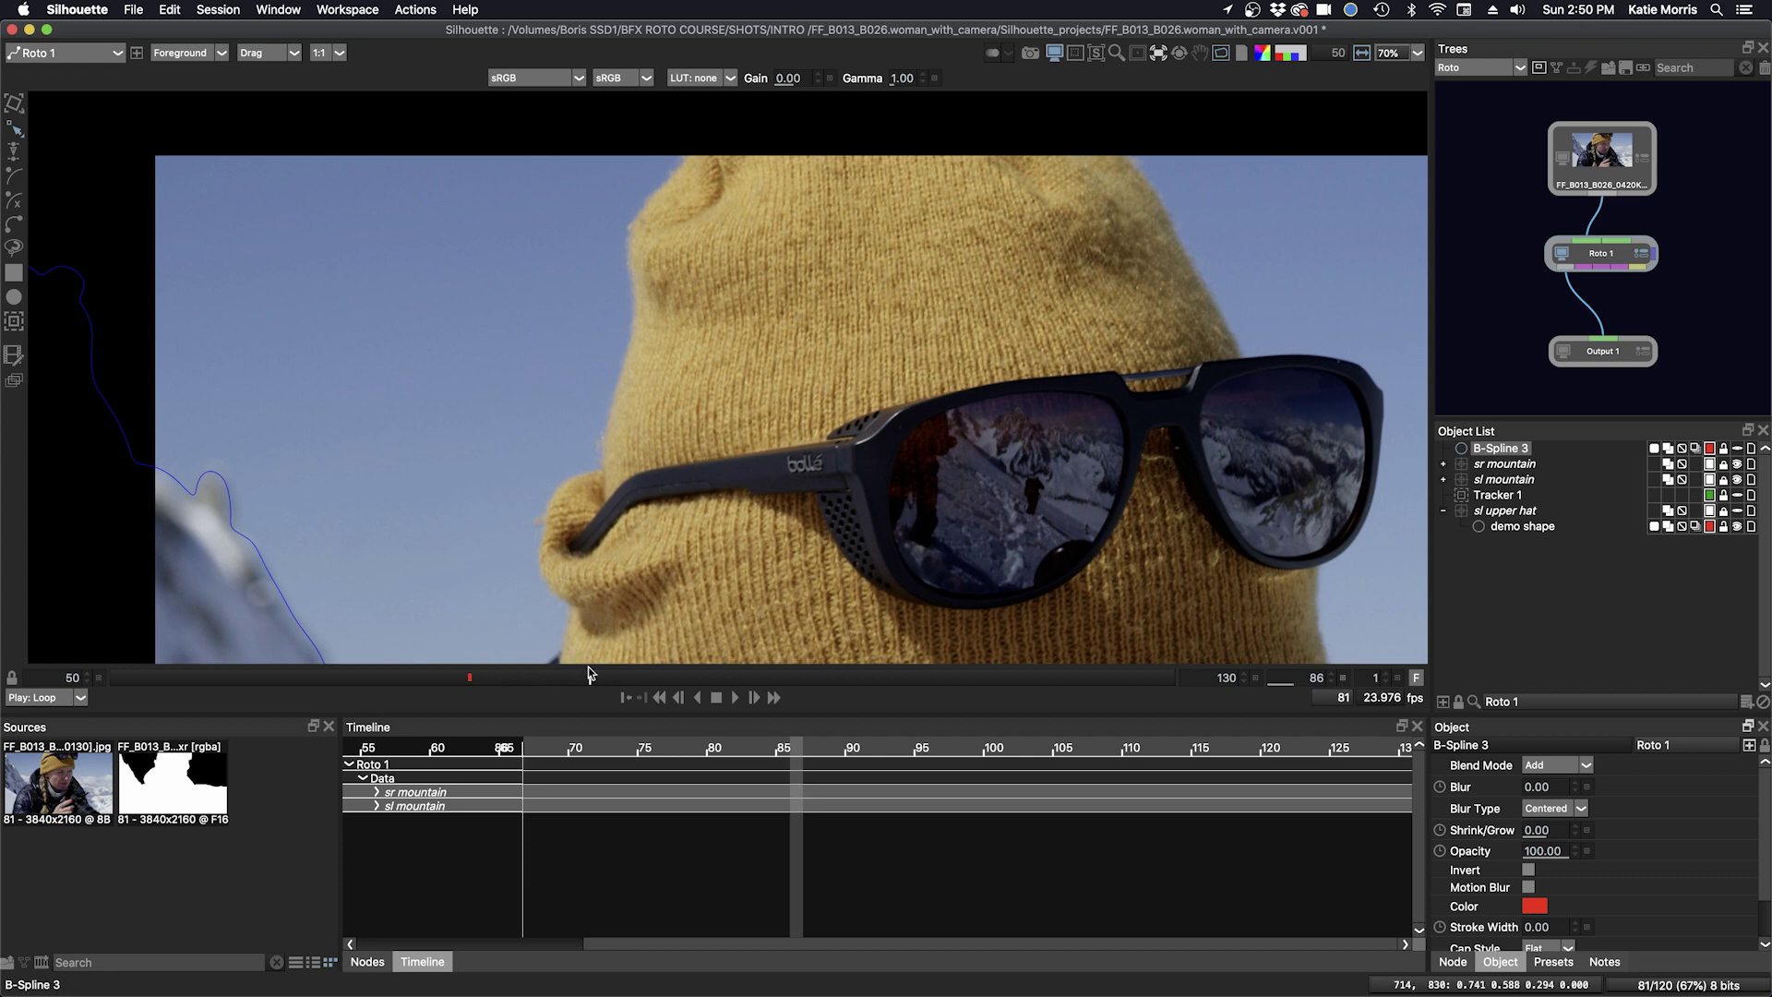
mouse_move(589, 677)
left_mouse_down()
mouse_move(915, 696)
mouse_move(941, 680)
mouse_move(1142, 682)
mouse_move(441, 680)
mouse_move(523, 680)
left_mouse_up()
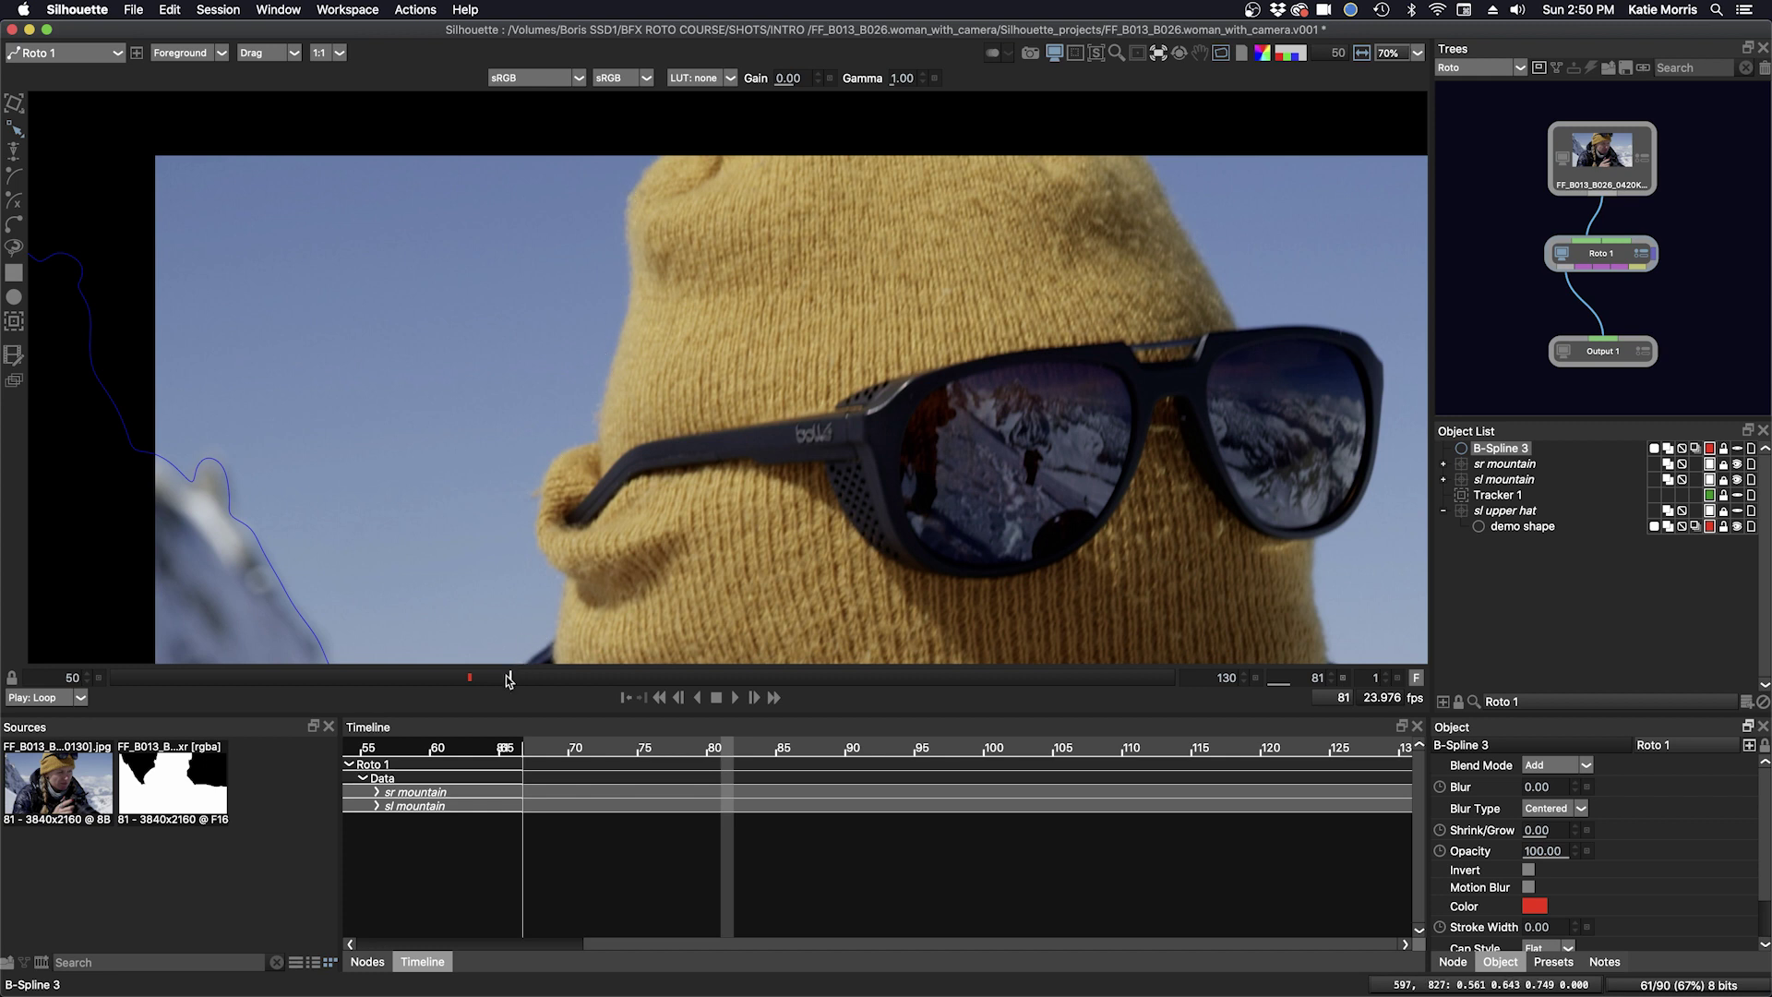
left_click_drag(520, 680, 472, 683)
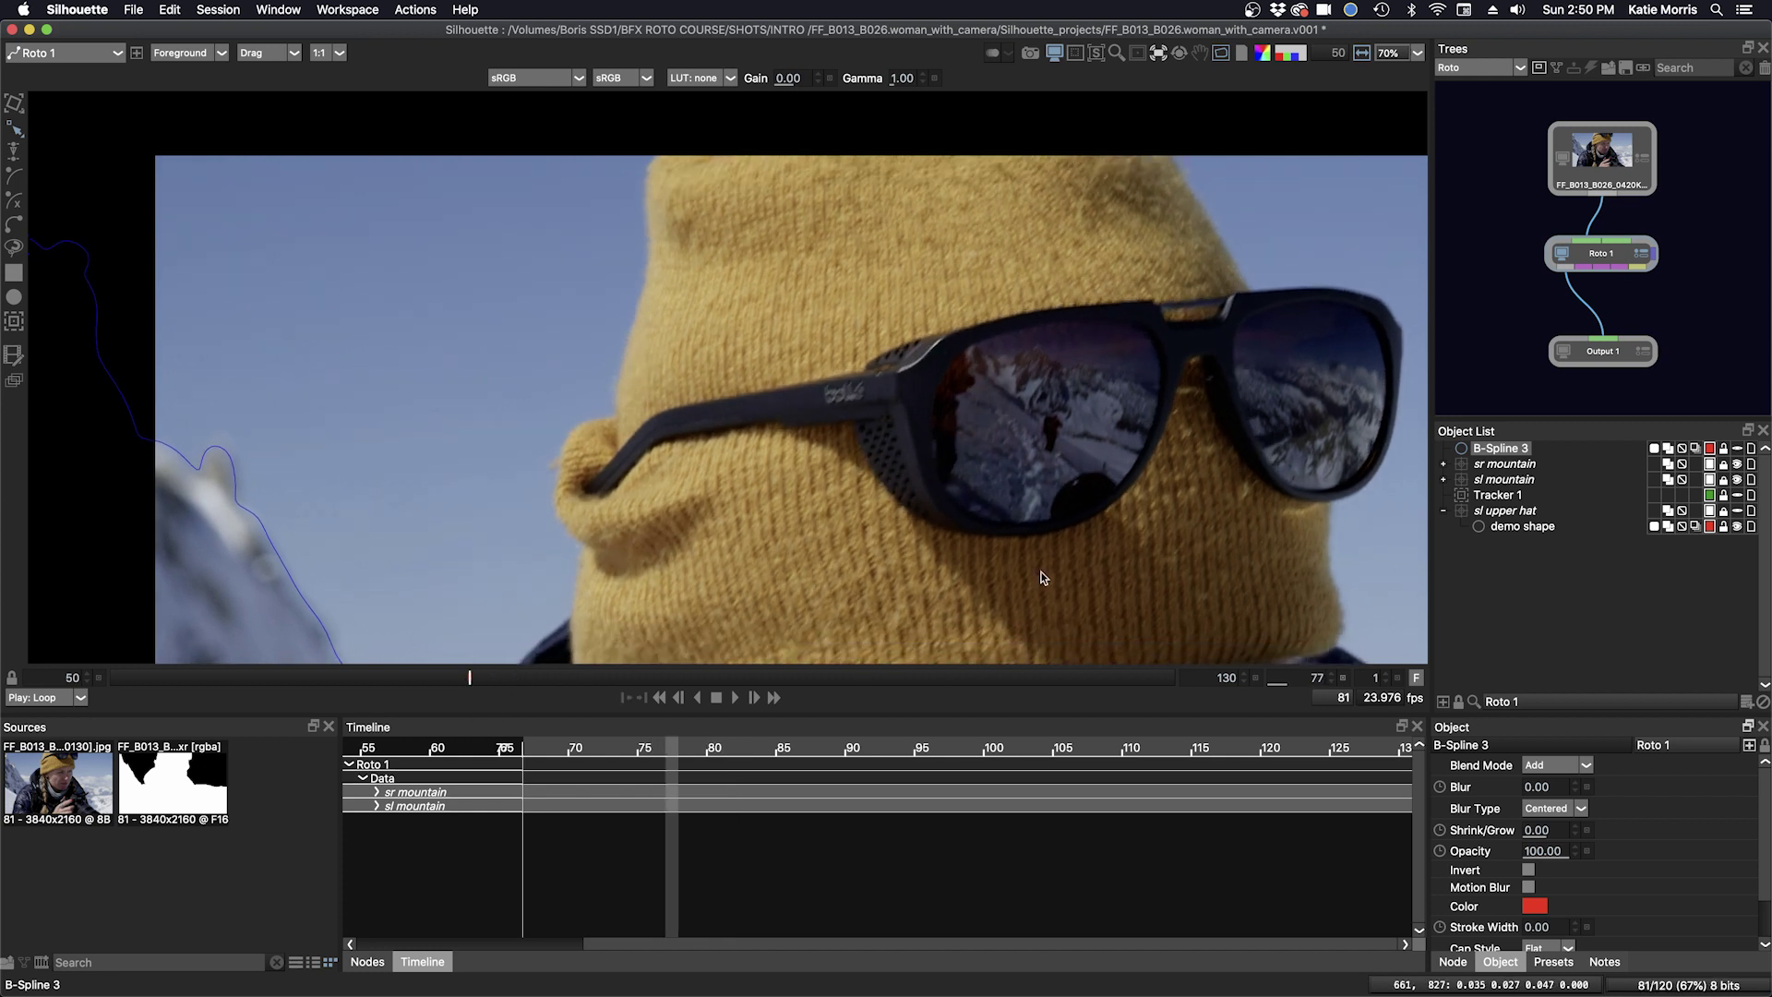
left_click(1737, 448)
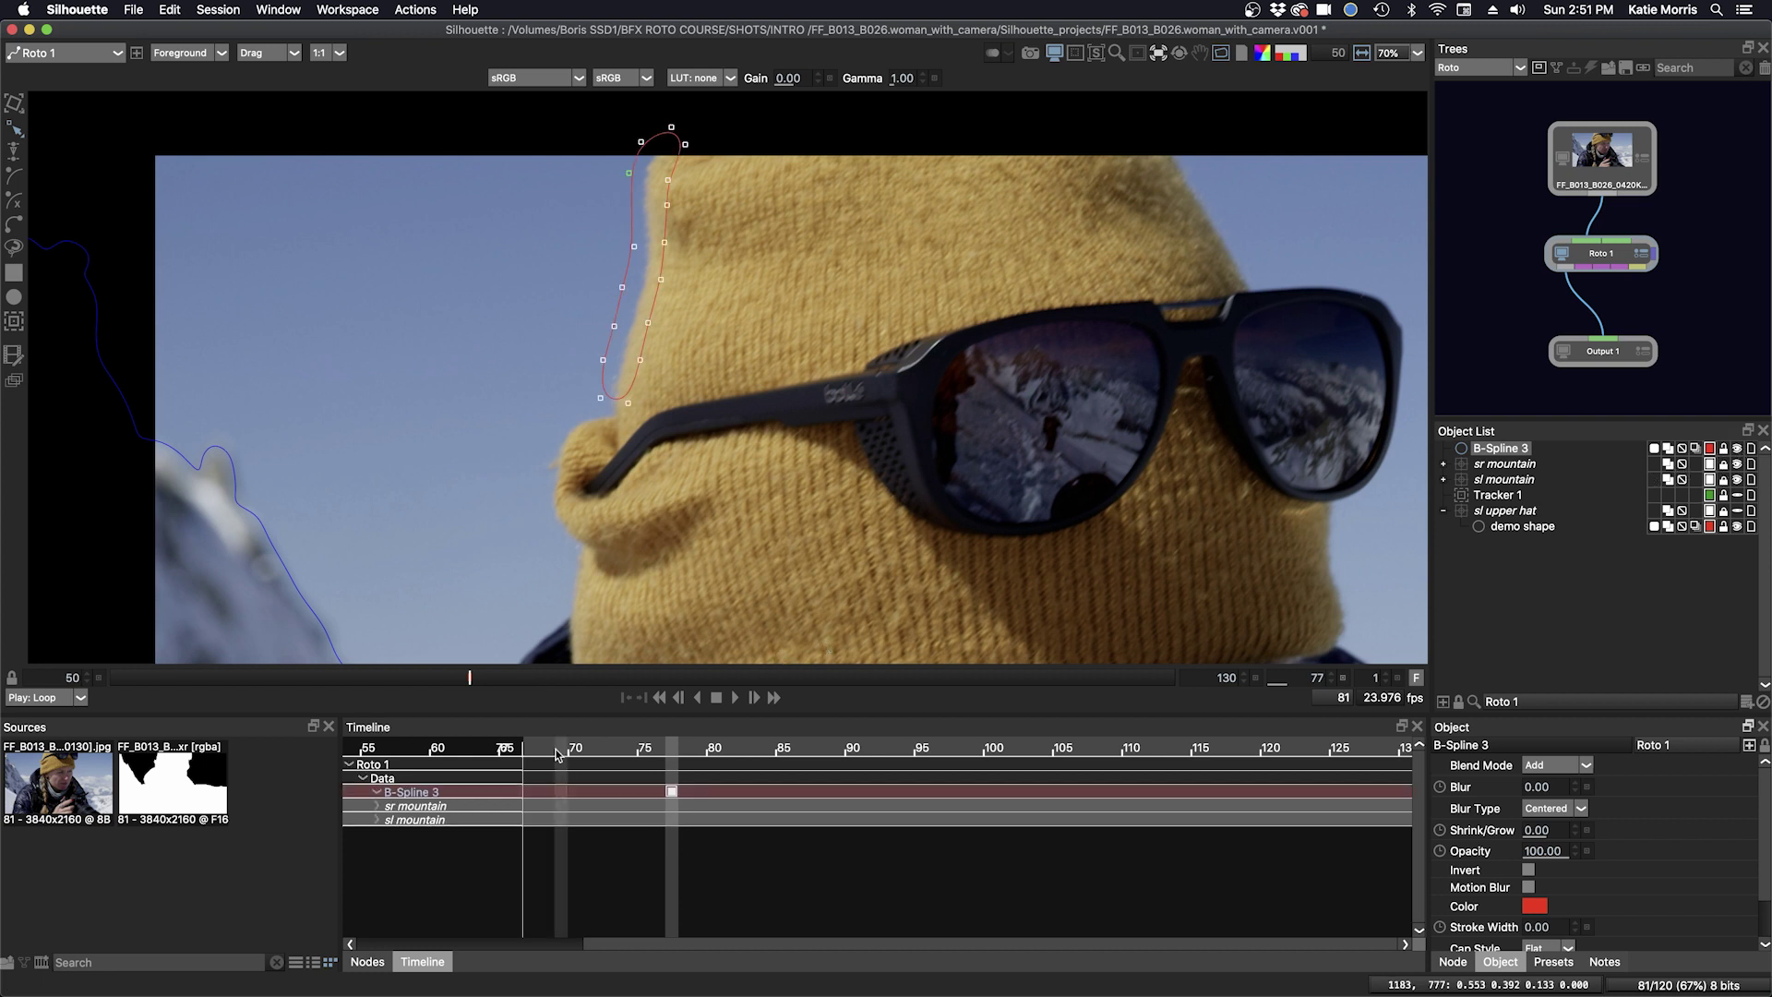
Track the narrow B-spline backward from frame 77 with the Mocha Tracker, using translation, scale and rotation.
left_click(13, 320)
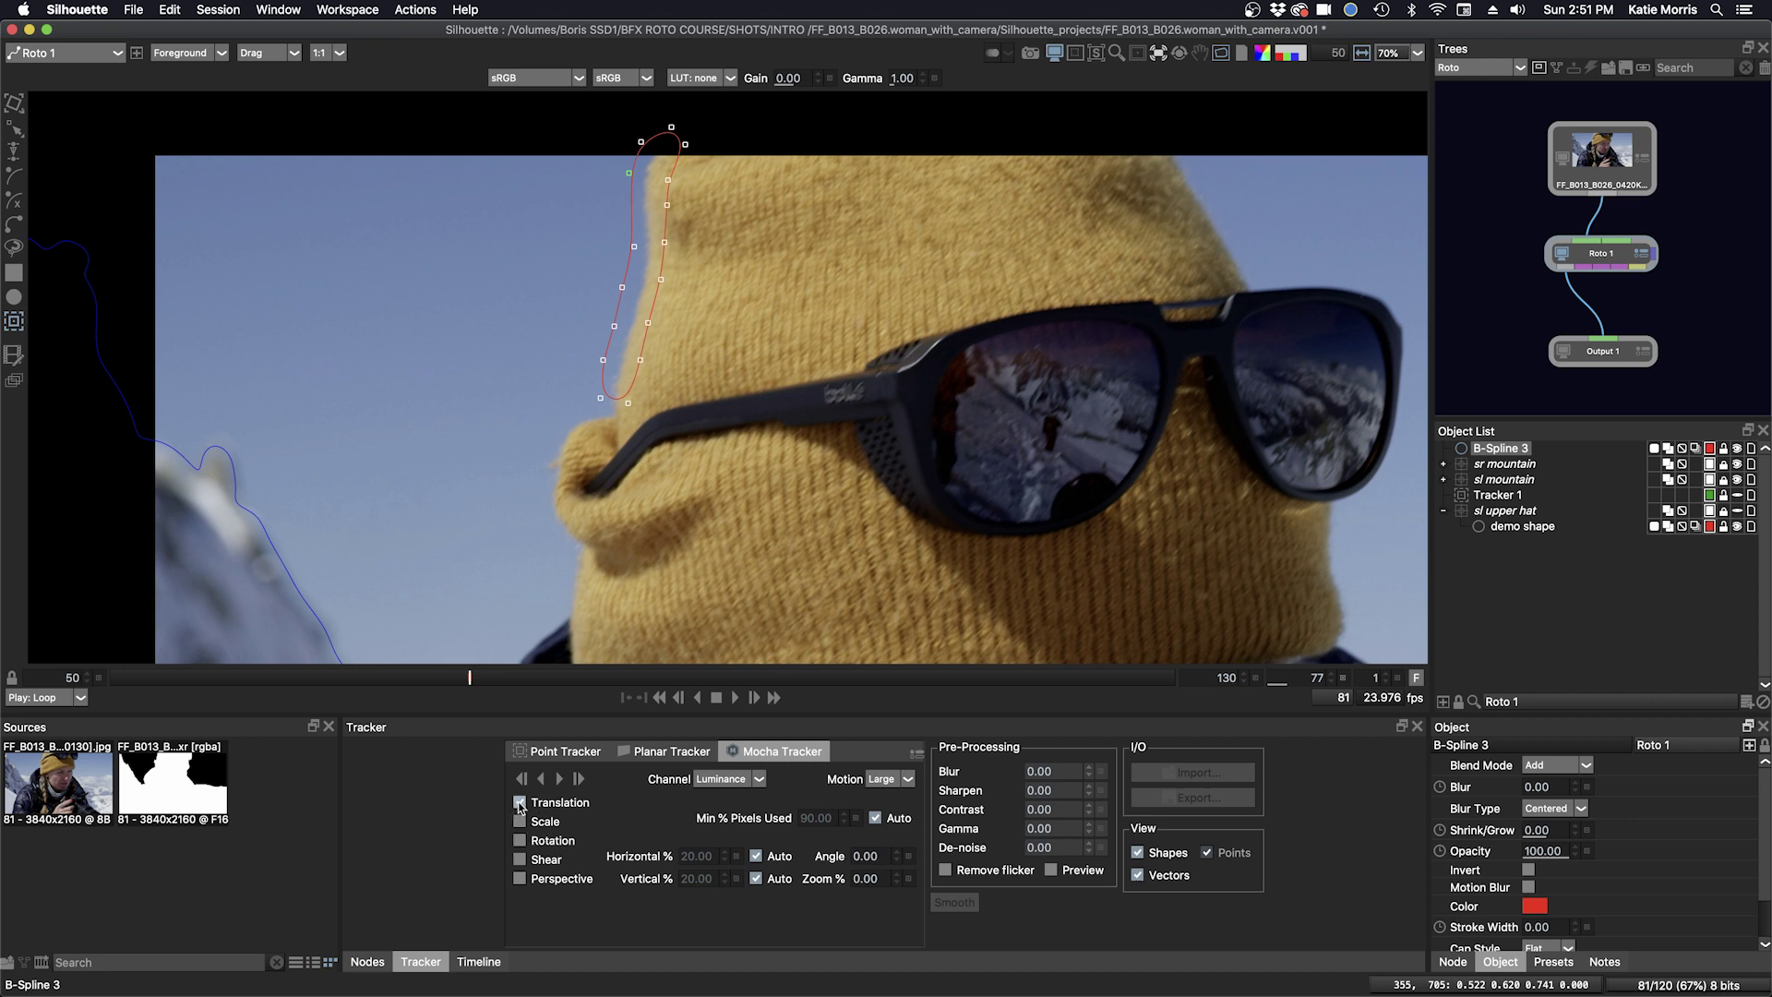
left_click(520, 821)
left_click(520, 840)
left_click(541, 779)
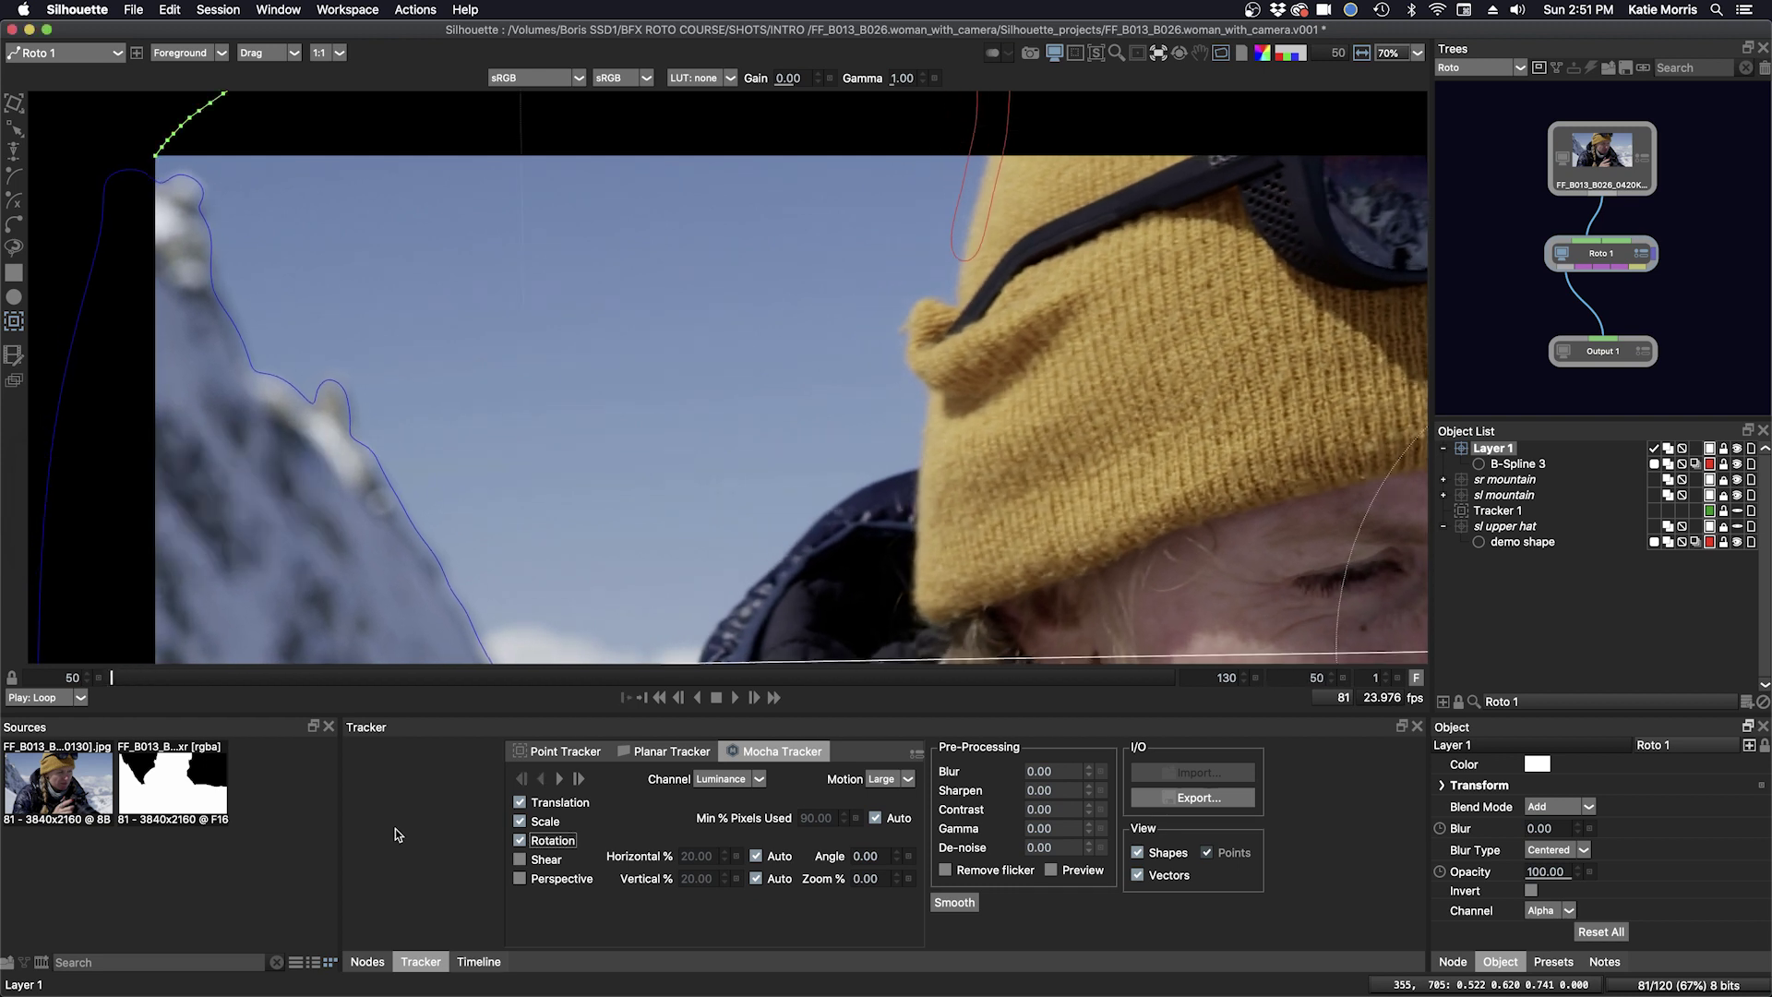
Return to frame 77 and track the narrow B-spline forward to frame 130 with the Mocha Tracker.
left_click(479, 962)
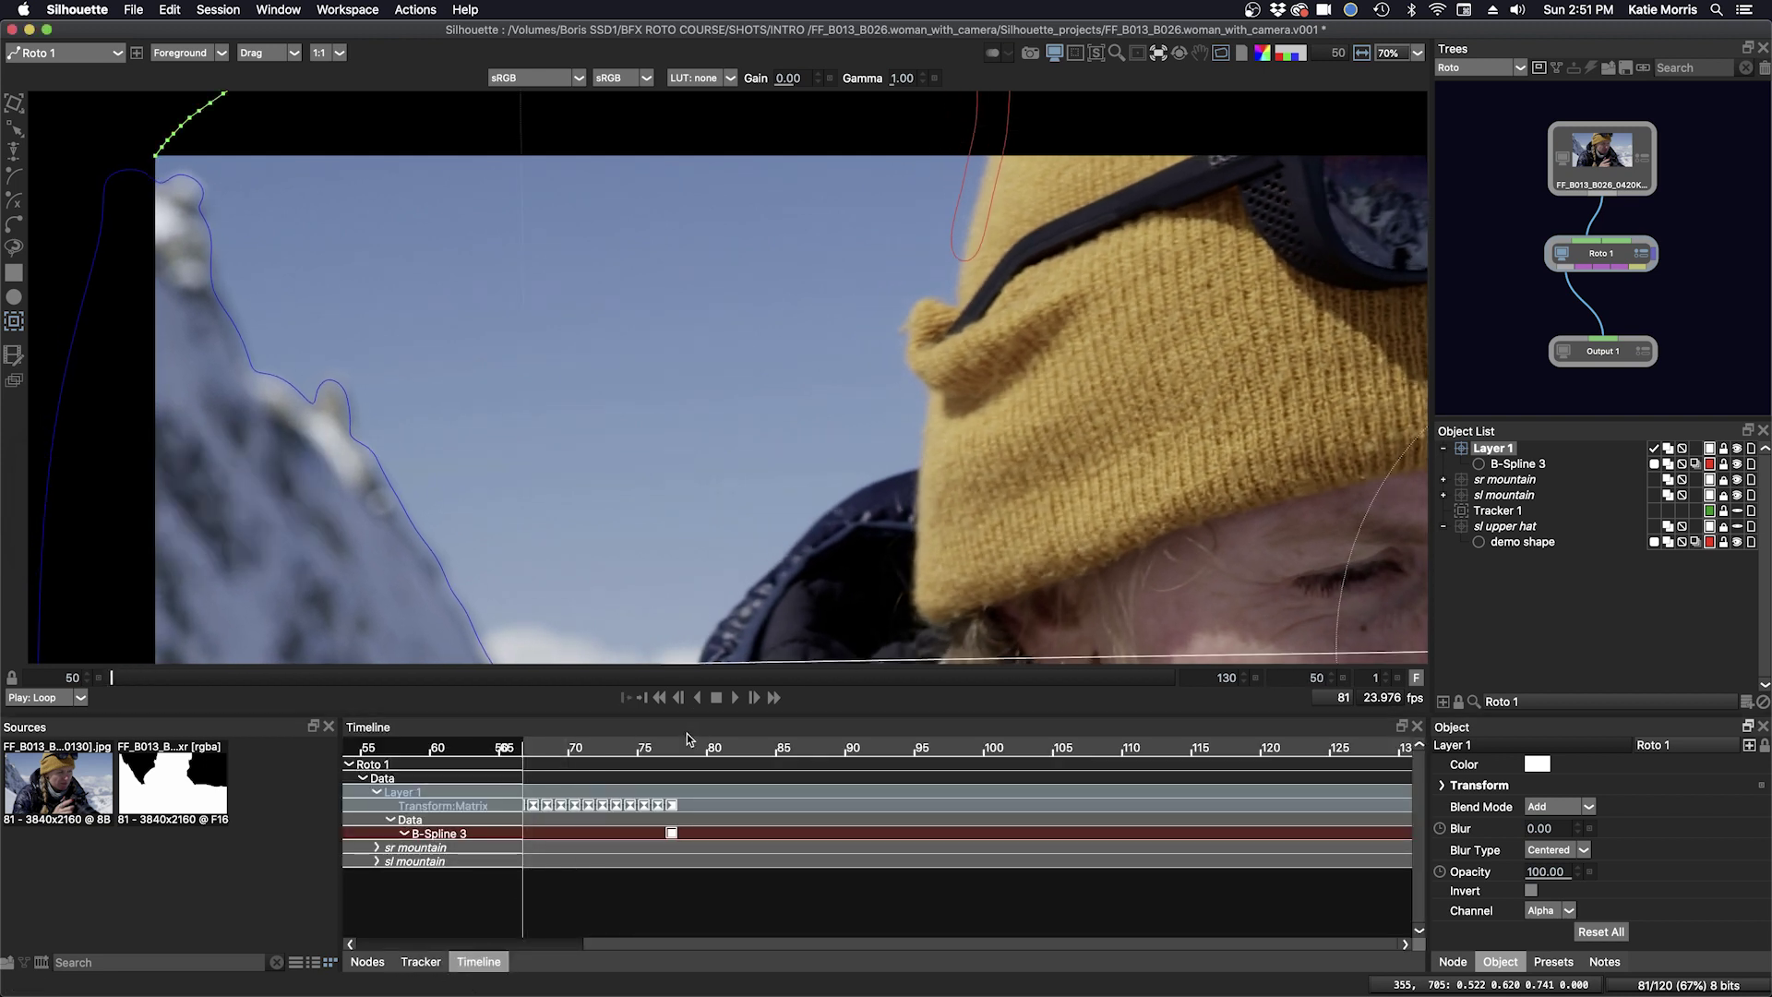
left_click(671, 812)
left_click(403, 961)
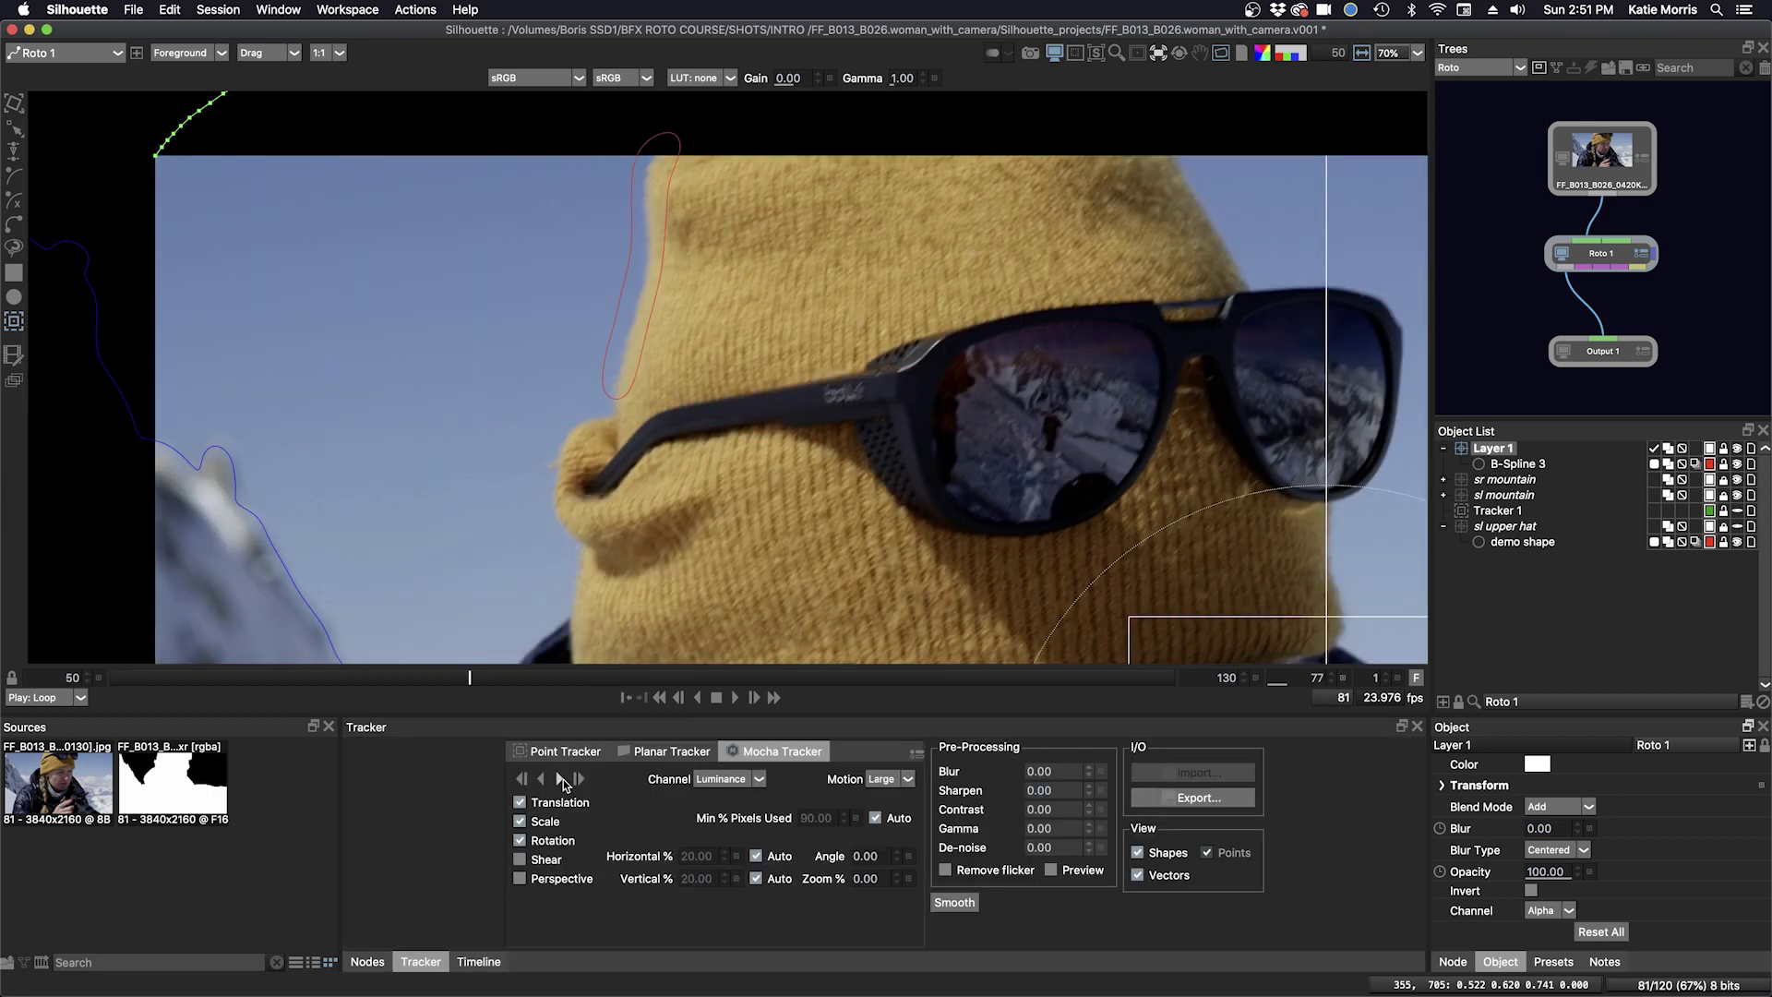
left_click(560, 779)
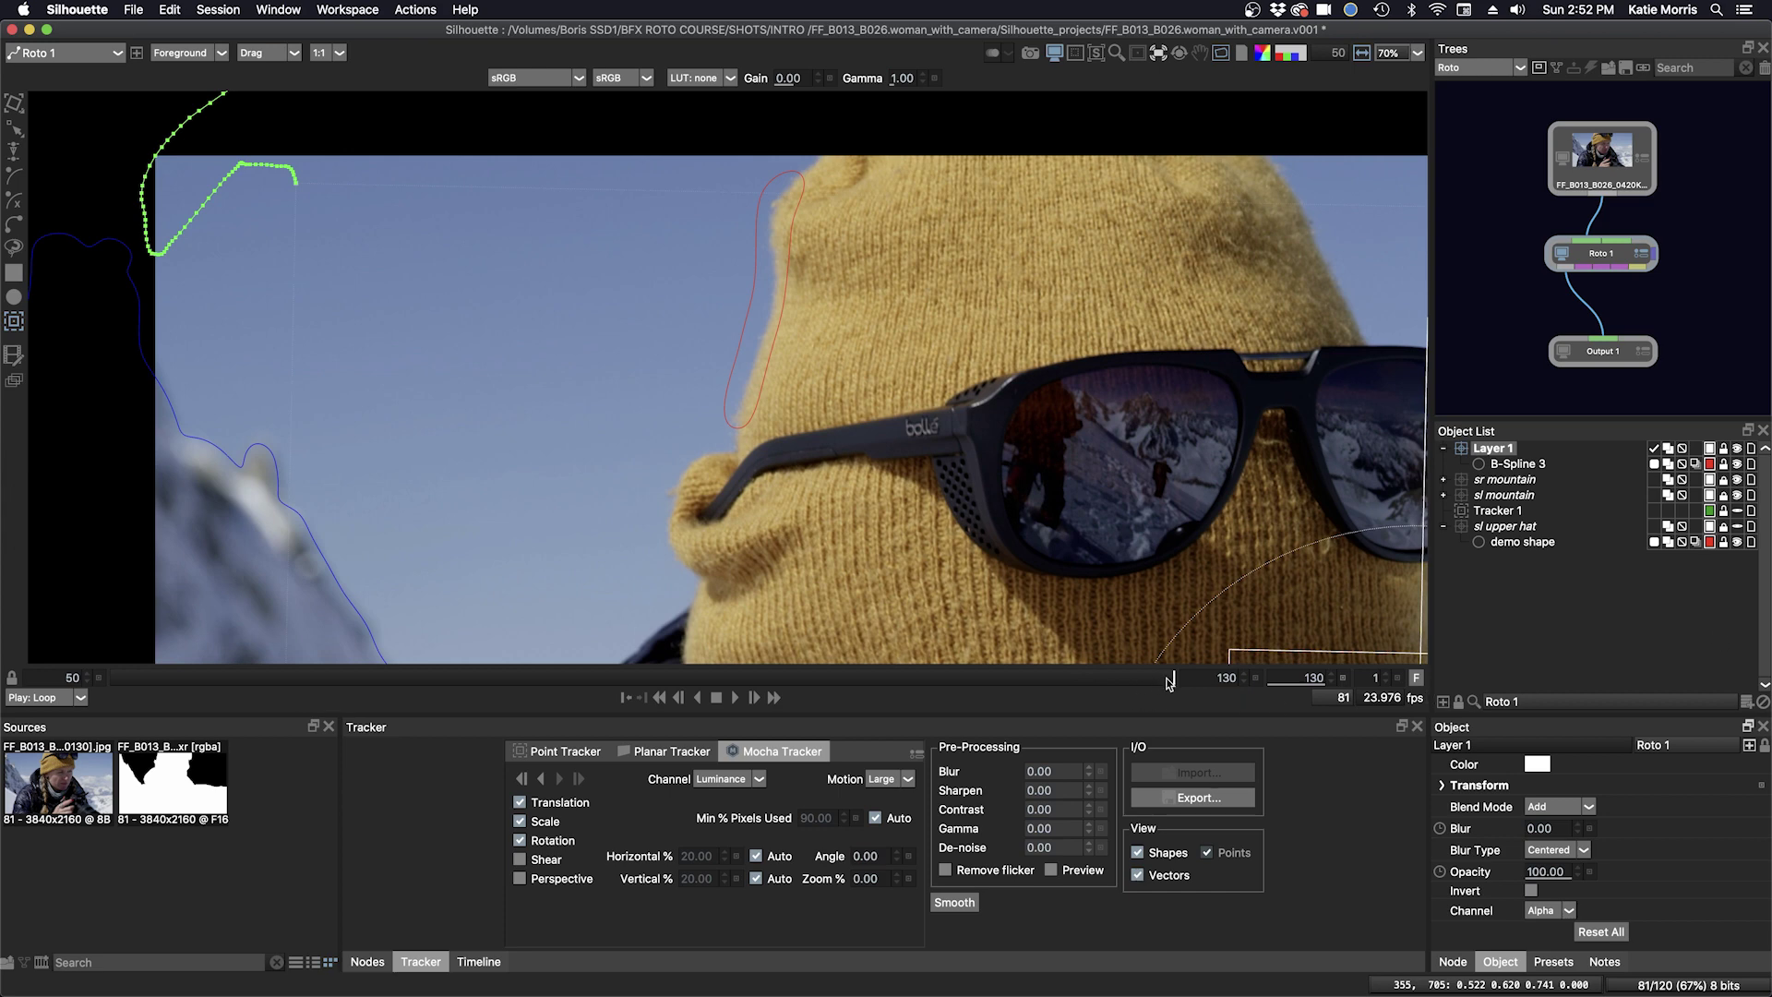
Go to frame 89 and change the tracked B-spline's outline colour to green.
left_click_drag(1170, 681, 627, 692)
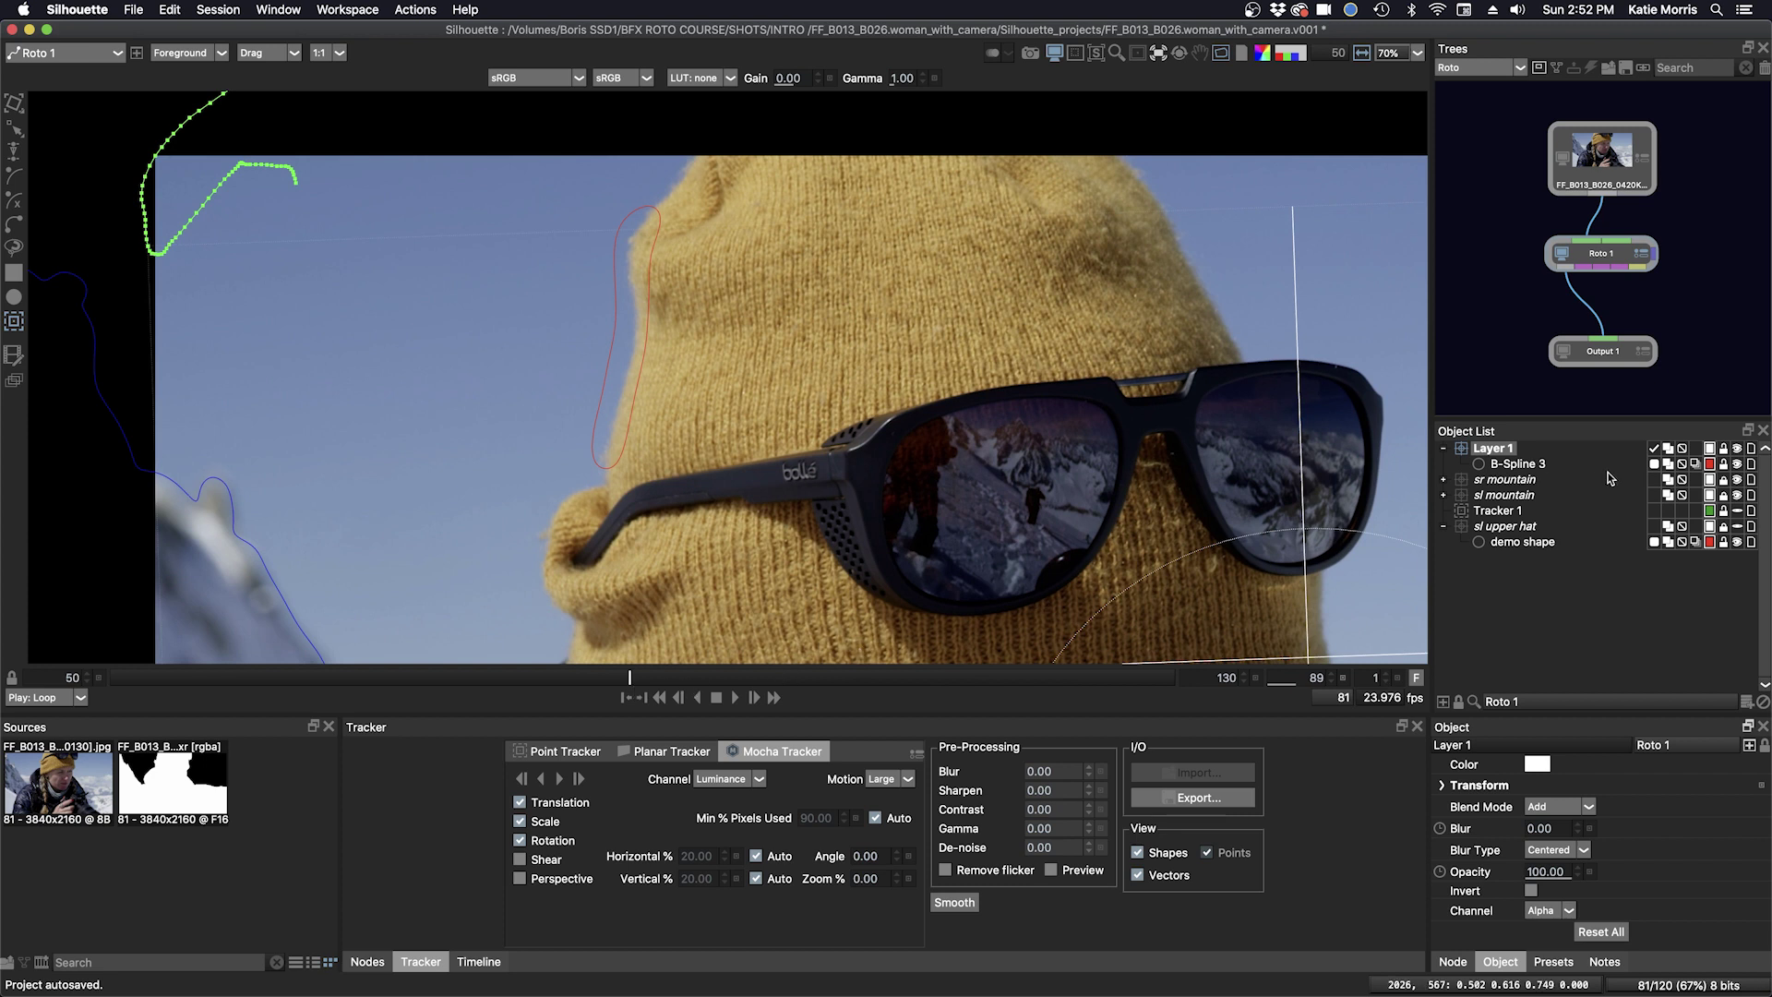
left_click(1709, 465)
left_click(1717, 482)
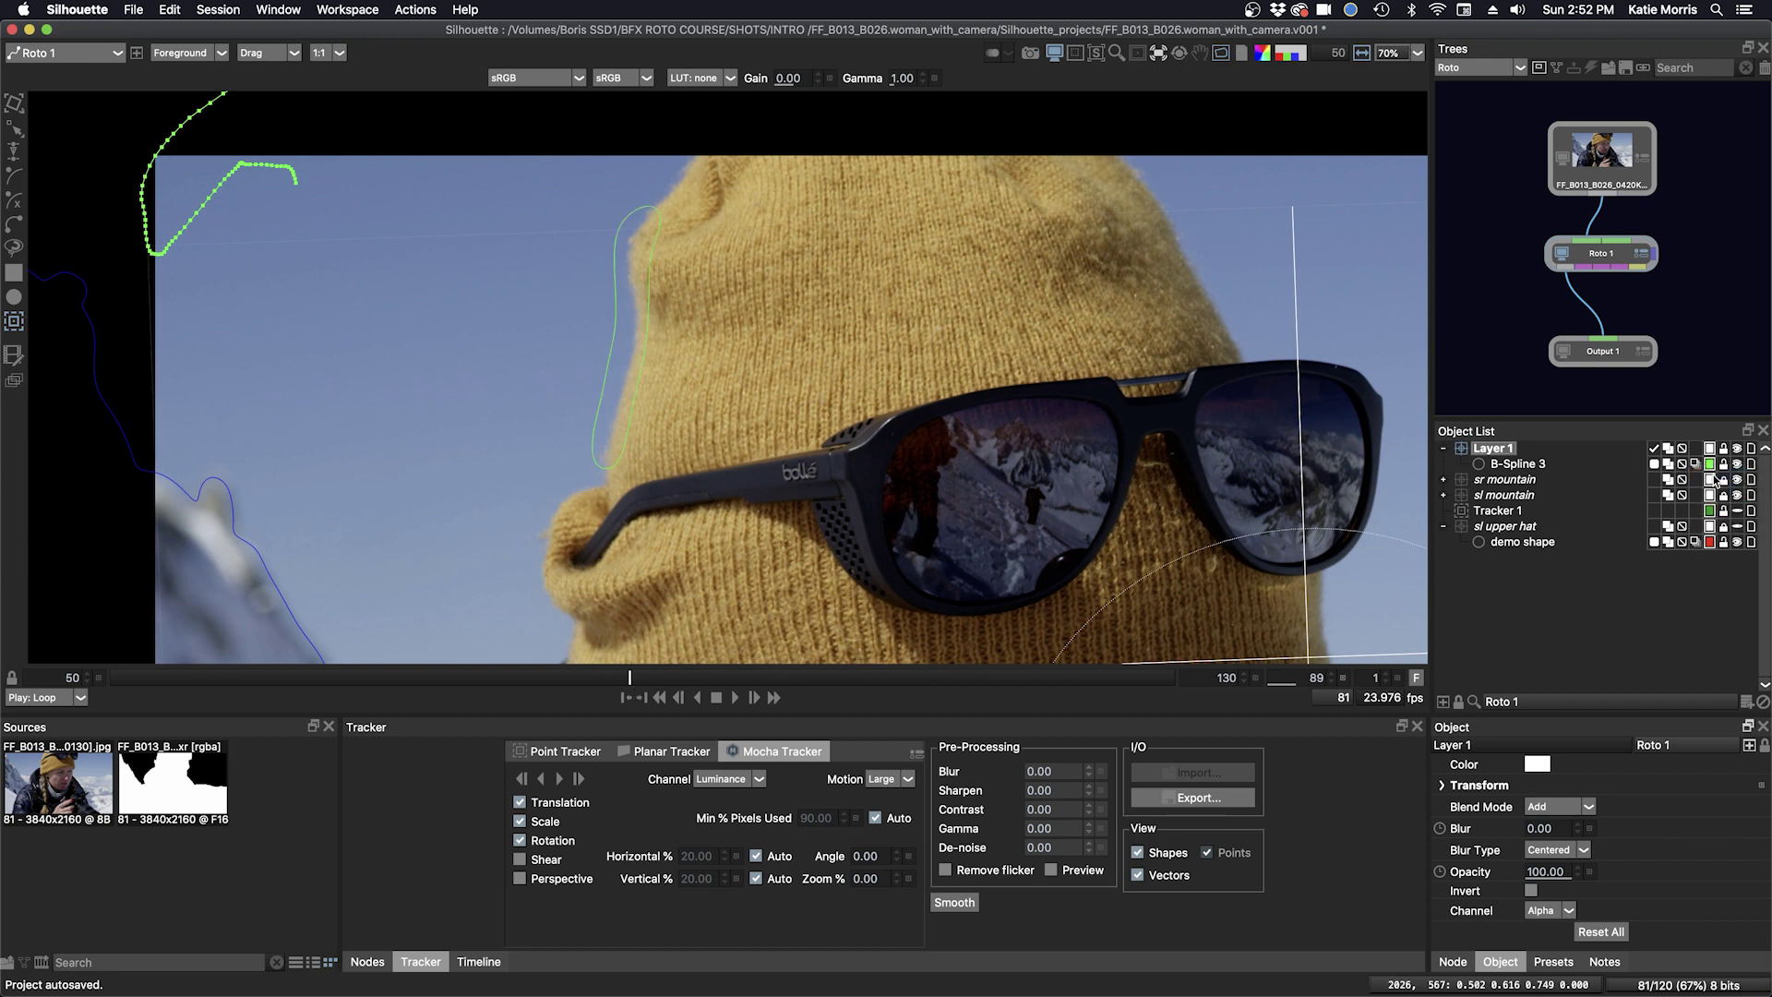
Rename the green tracked B-spline to trk and hide it.
left_click(1528, 465)
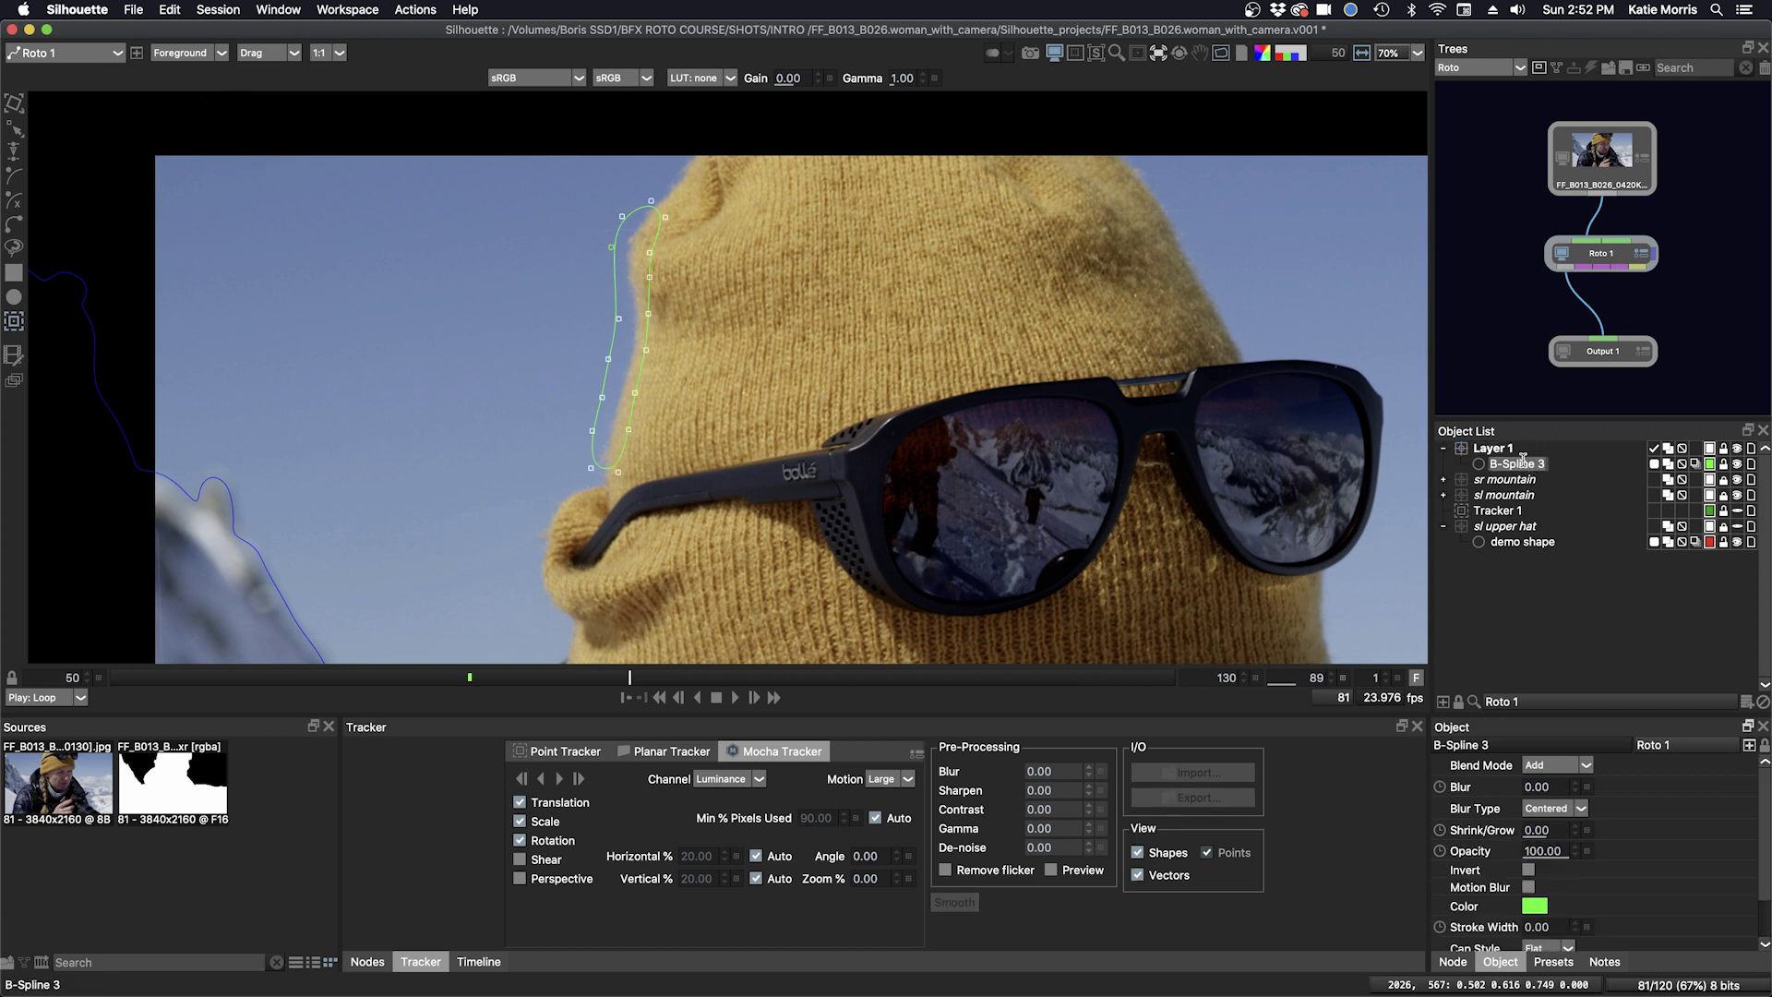
type("trk")
key("Return")
left_click(1736, 464)
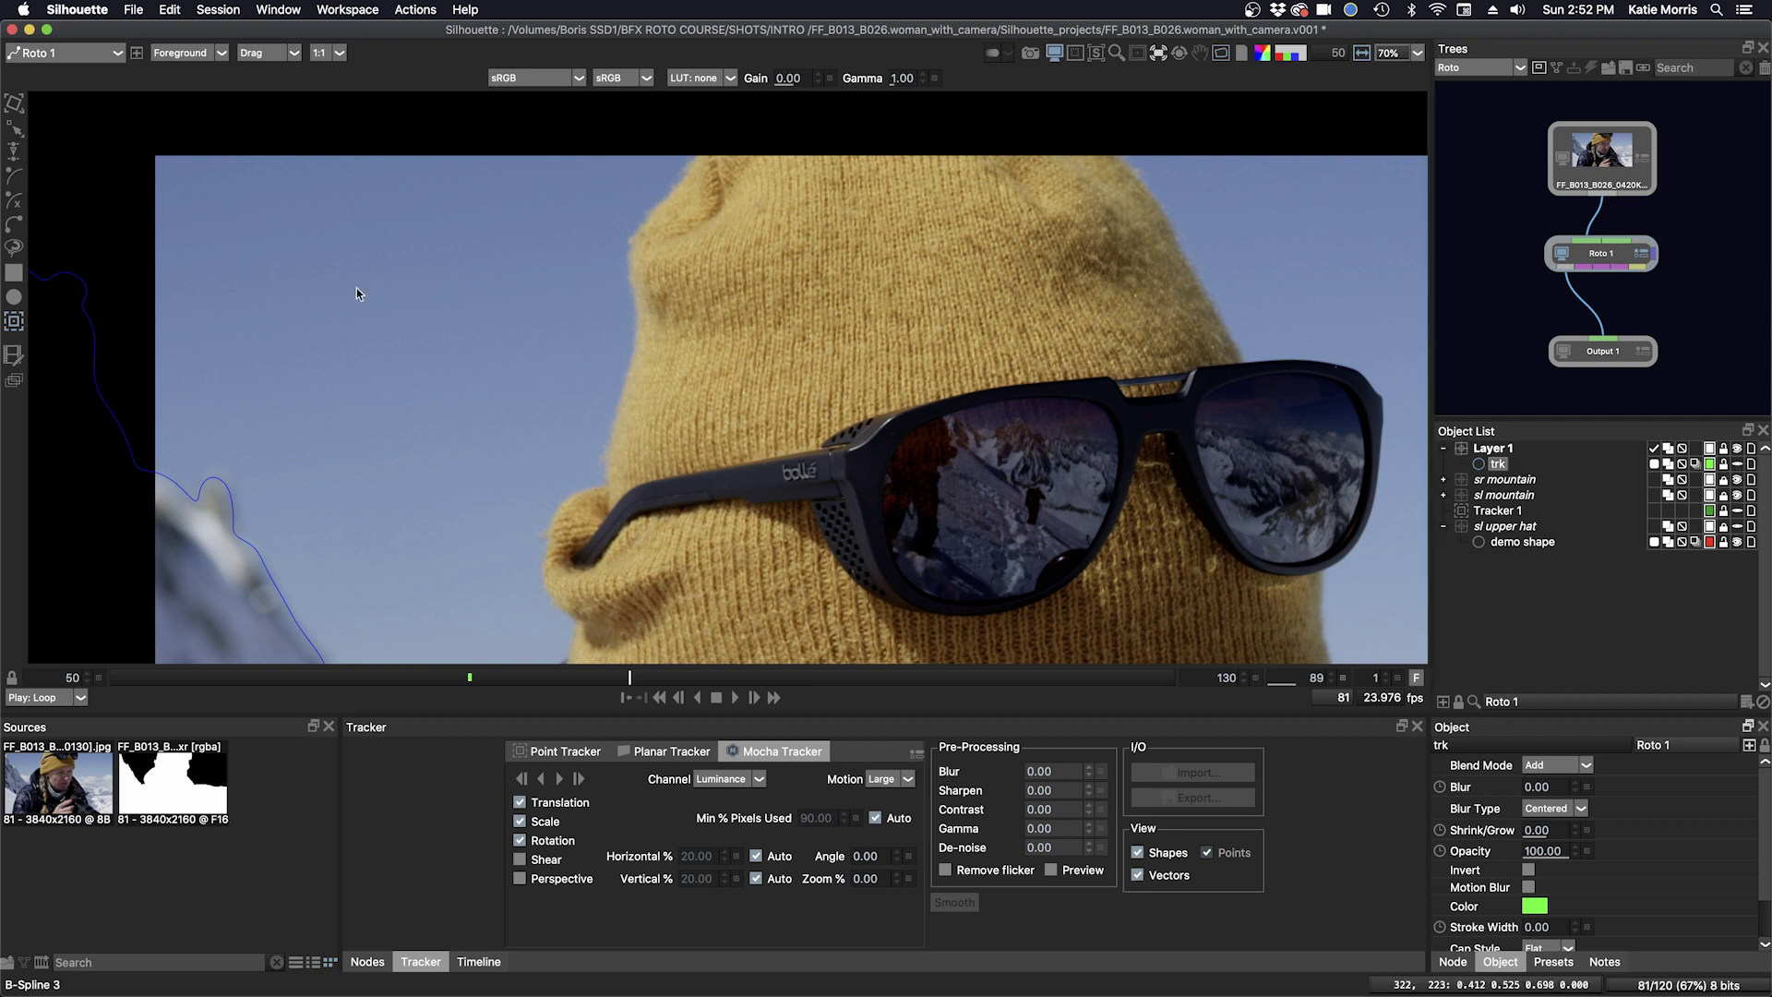
At frame 89, draw a closed B-spline inside the tracked layer around the left part of the upper hat, following its outer edge.
key("t")
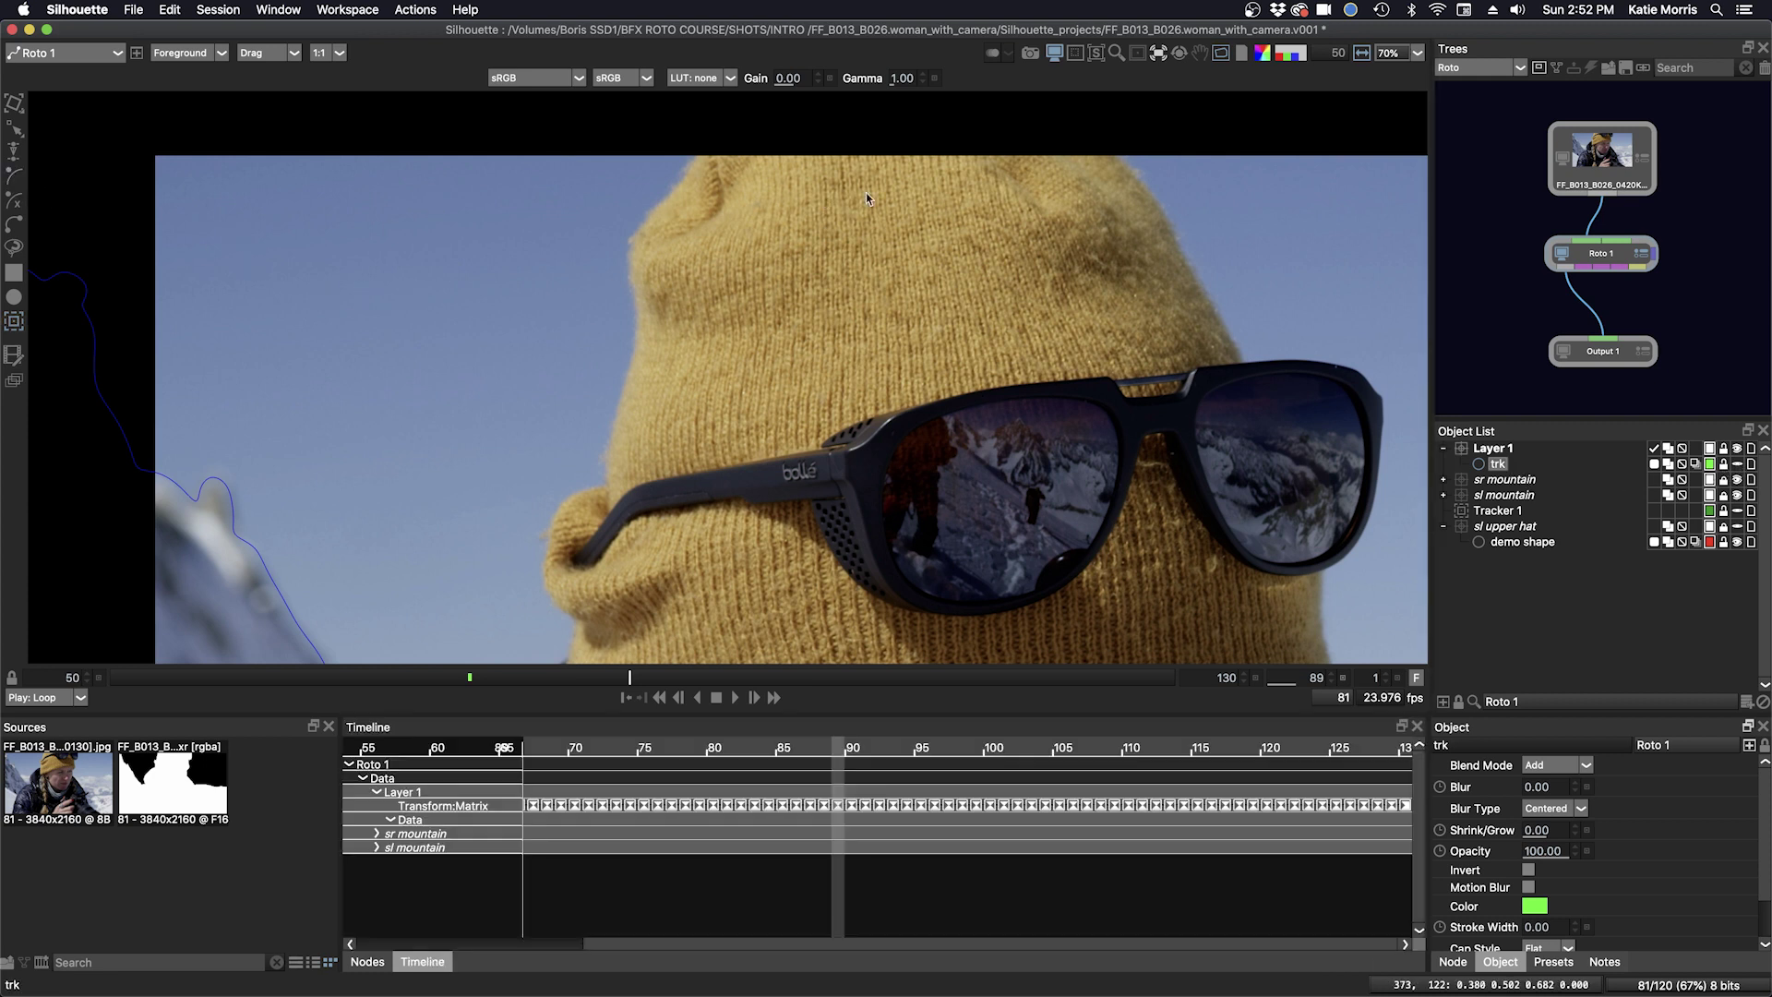
left_click(613, 530)
left_click(615, 417)
left_click(624, 377)
left_click(632, 343)
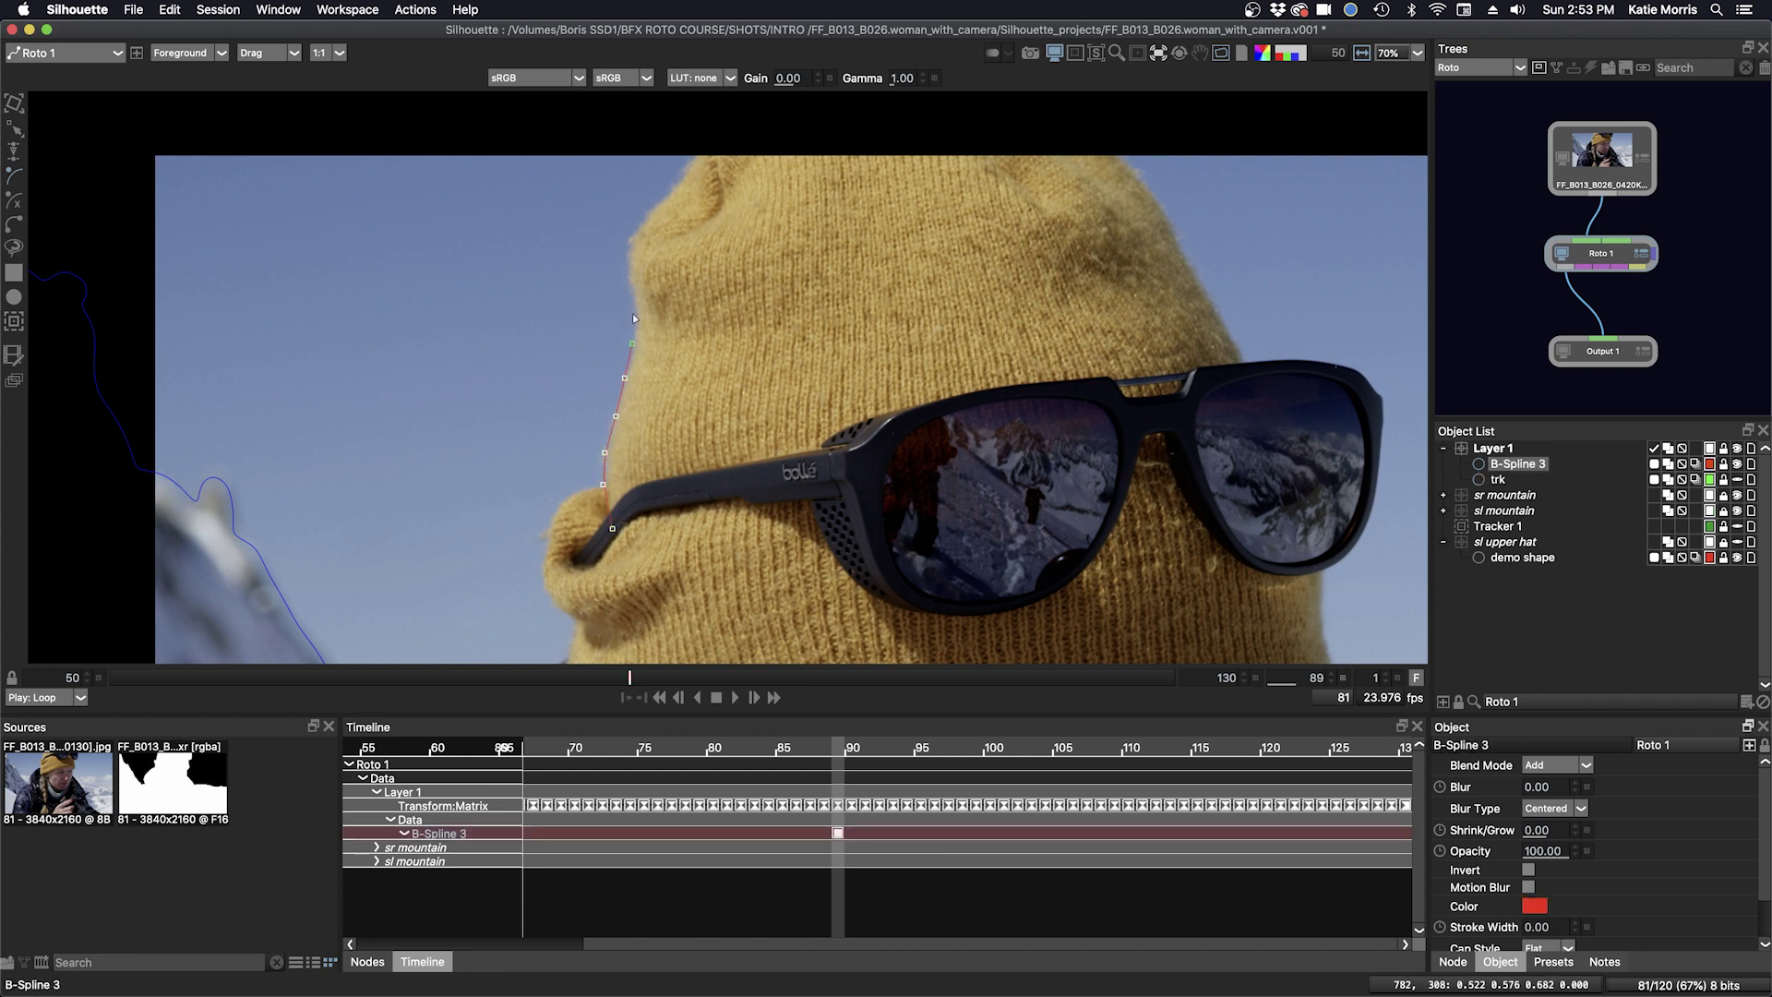
left_click(653, 216)
left_click(667, 195)
left_click(683, 175)
left_click(699, 152)
left_click(735, 141)
left_click(806, 140)
left_click(862, 141)
left_click(905, 175)
left_click(909, 243)
left_click(904, 304)
left_click(886, 437)
left_click(875, 510)
left_click(862, 569)
left_click(795, 578)
left_click(725, 571)
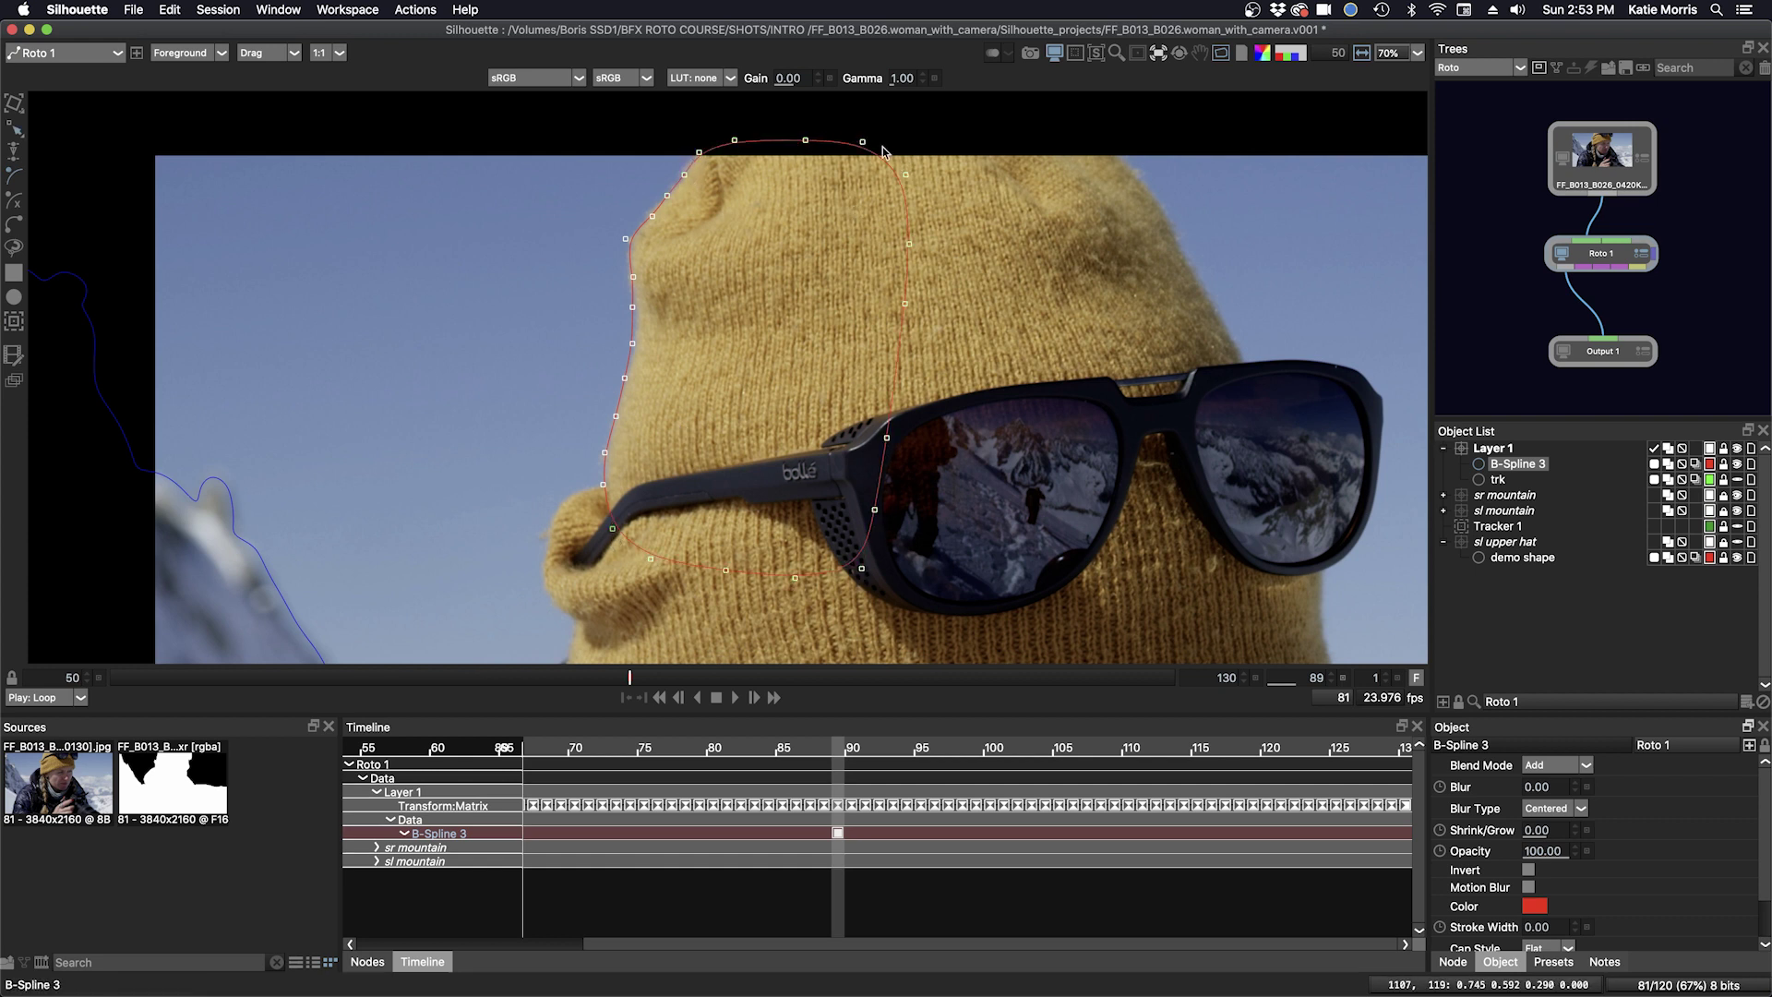
Refine the new hat B-spline by moving its points above the frame edge and along the hat's left contour.
left_click_drag(862, 142, 927, 132)
left_click_drag(806, 140, 692, 151)
left_click_drag(632, 343, 630, 242)
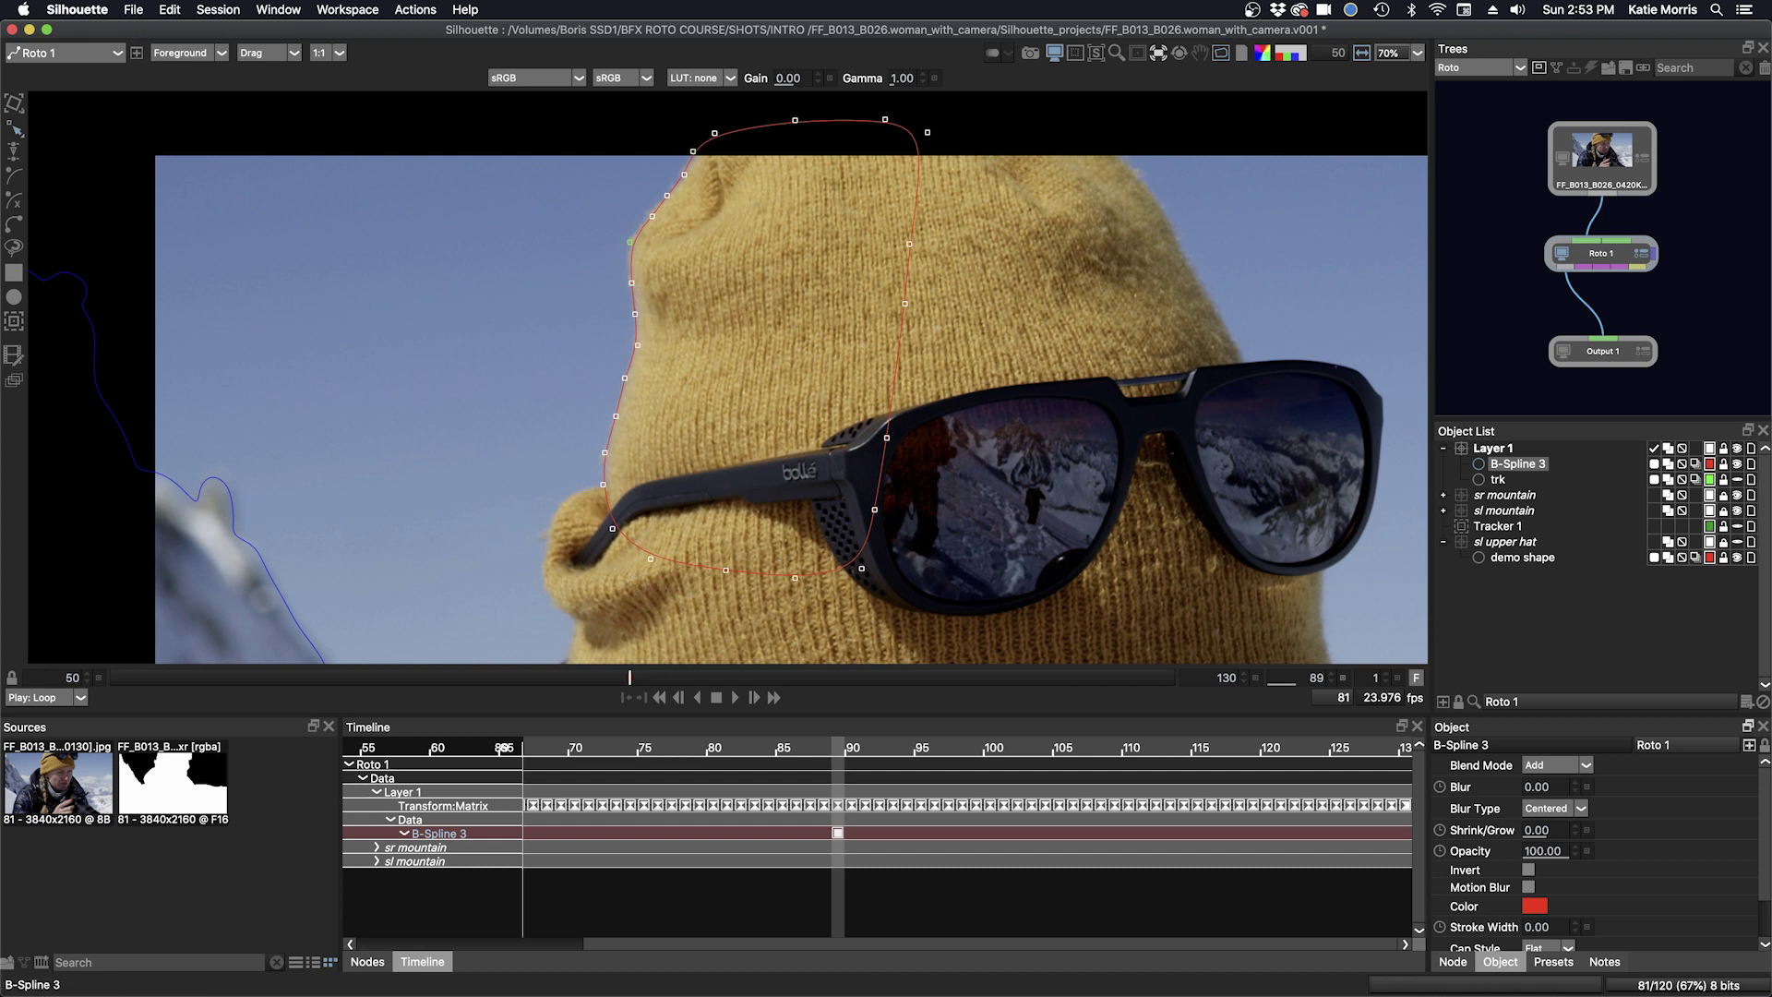
Rename Layer 1 to "sl upper hat track demo".
double_click(1492, 448)
type("sl uup")
key("BackSpace")
key("BackSpace")
type("pper hat")
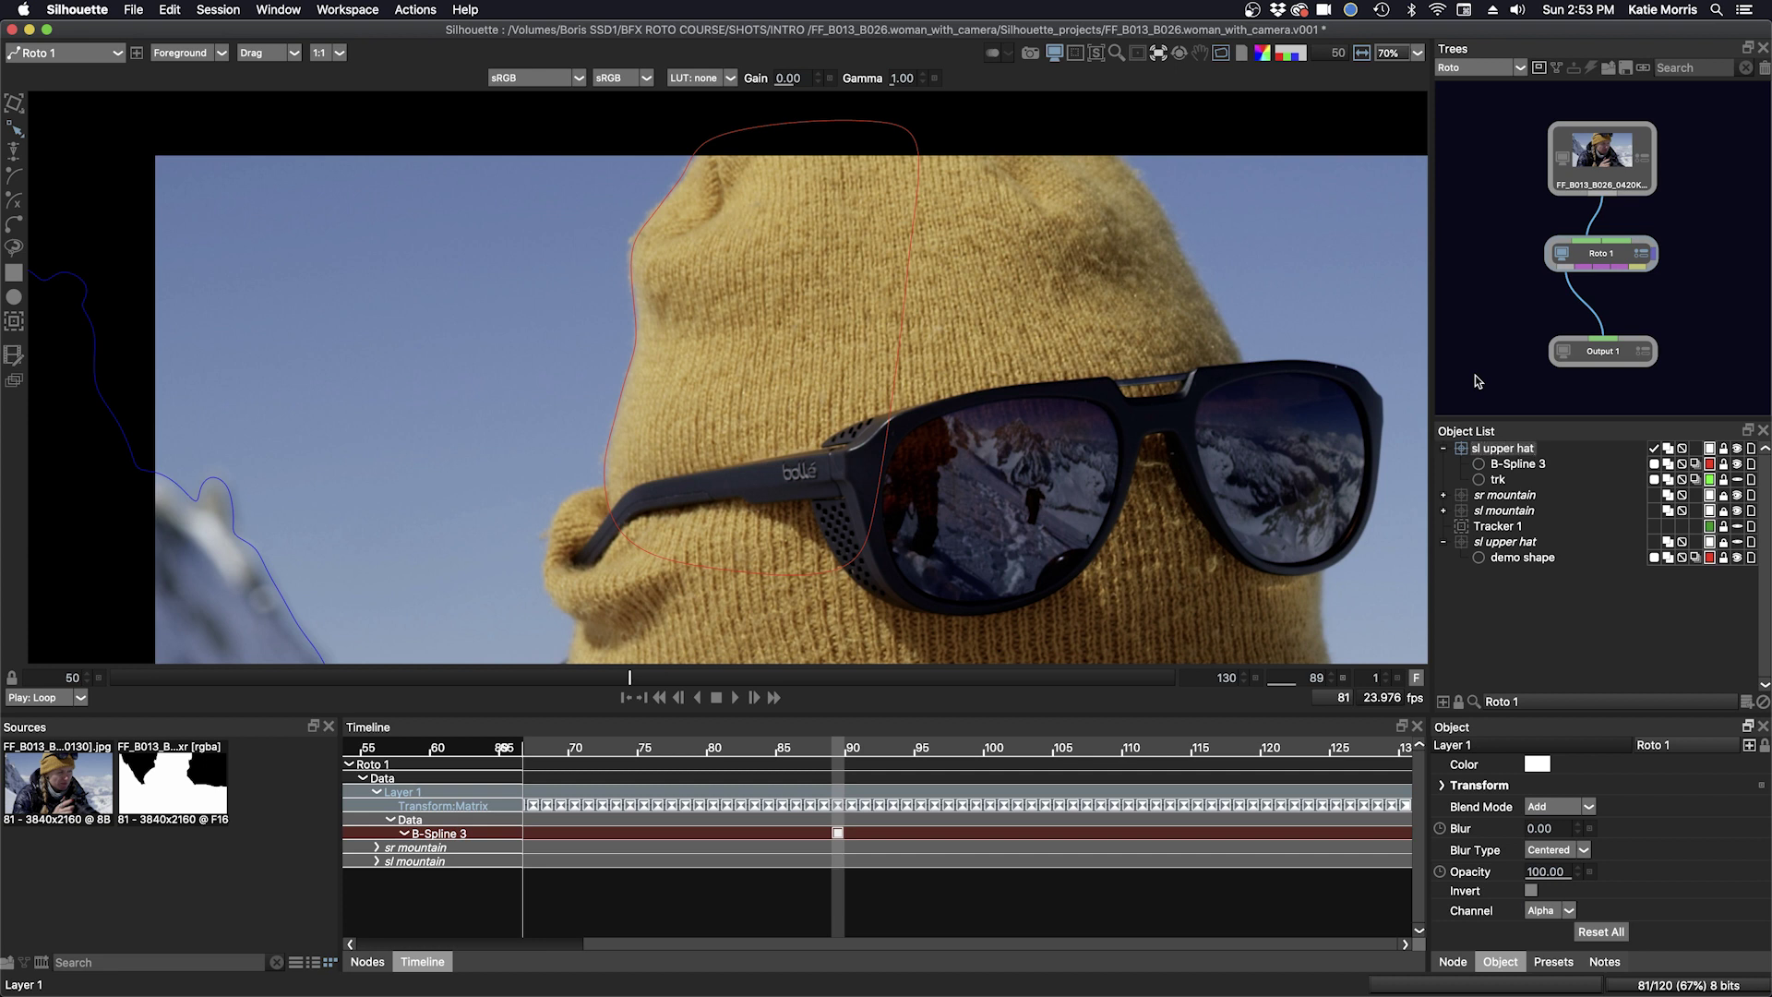
type(" track demo")
key("Return")
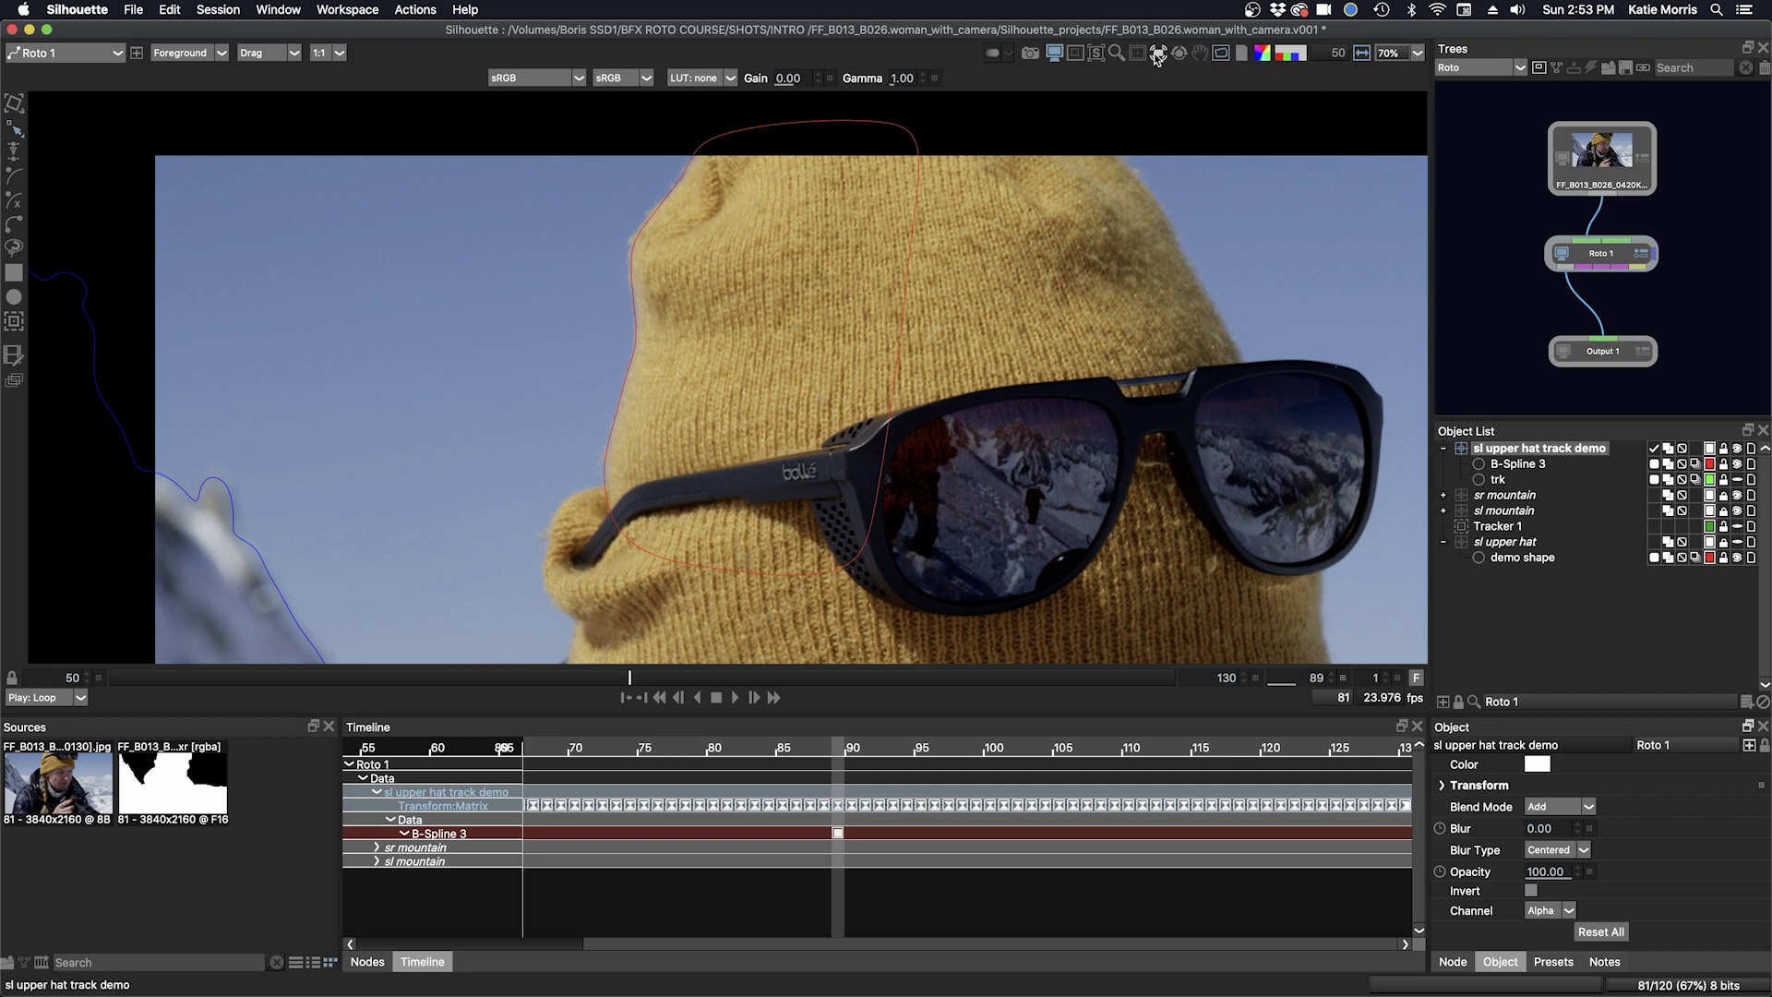
Stabilize the viewer using the motion of the sl upper hat track demo layer.
left_click(1158, 54)
mouse_move(1174, 120)
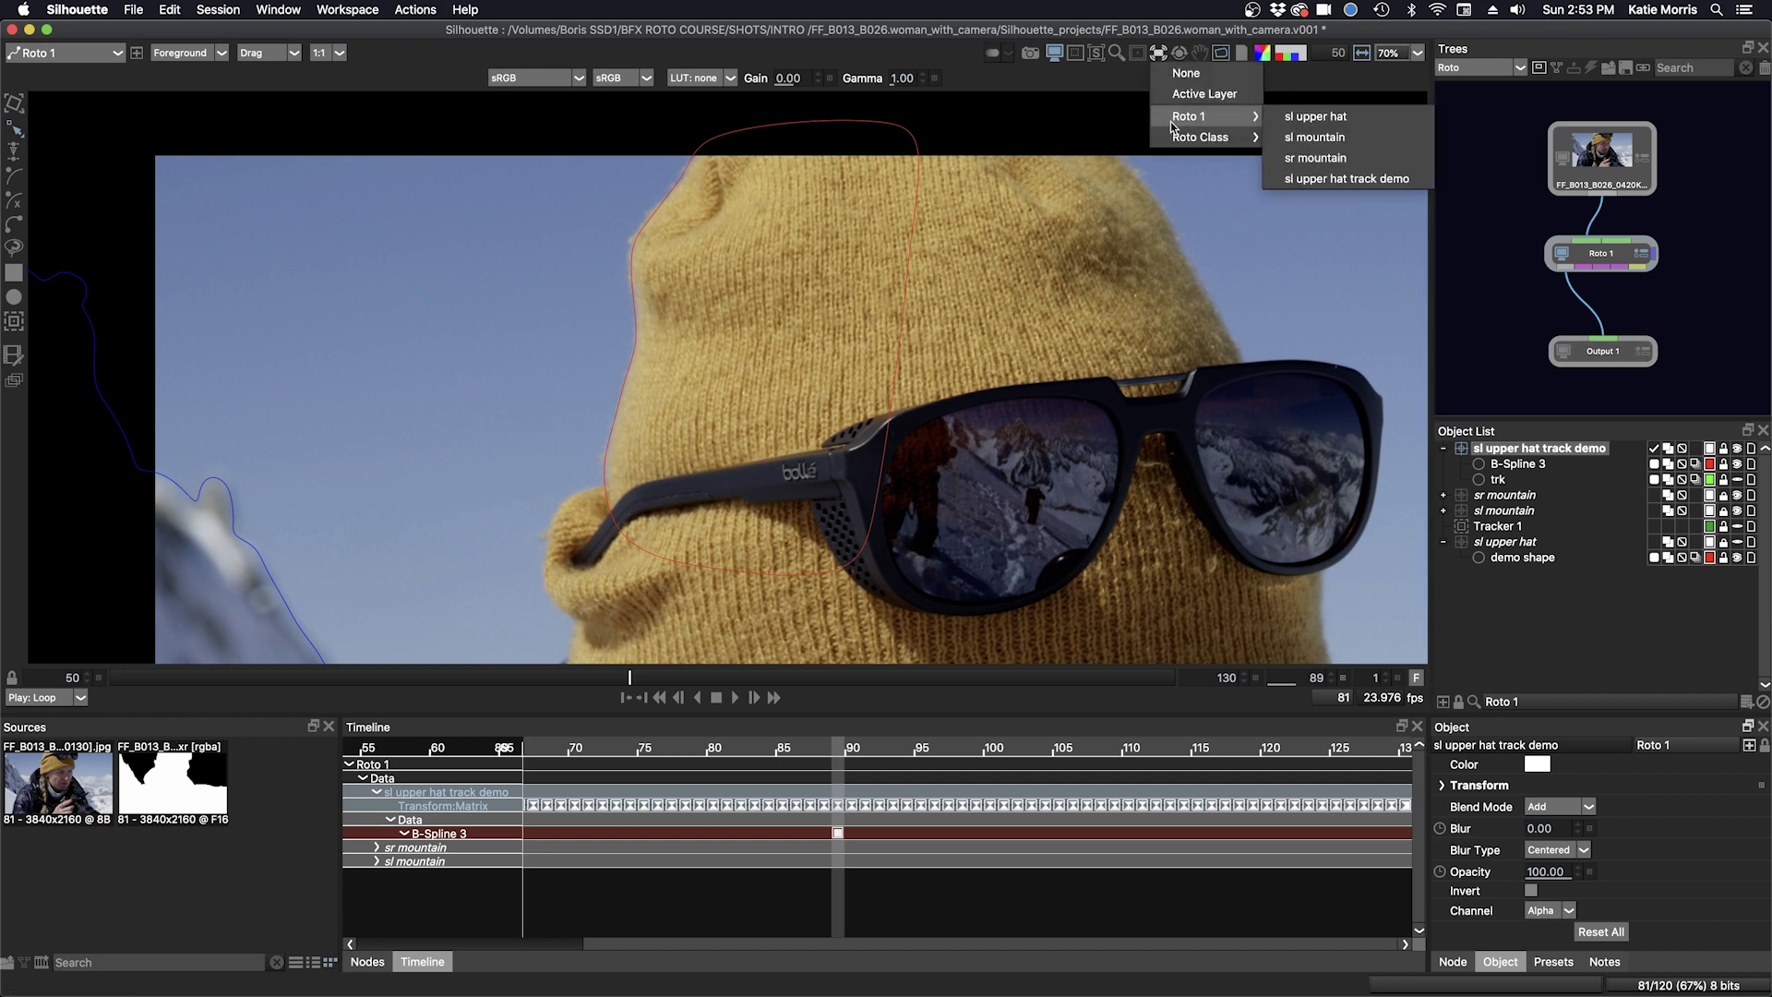
left_click(1319, 180)
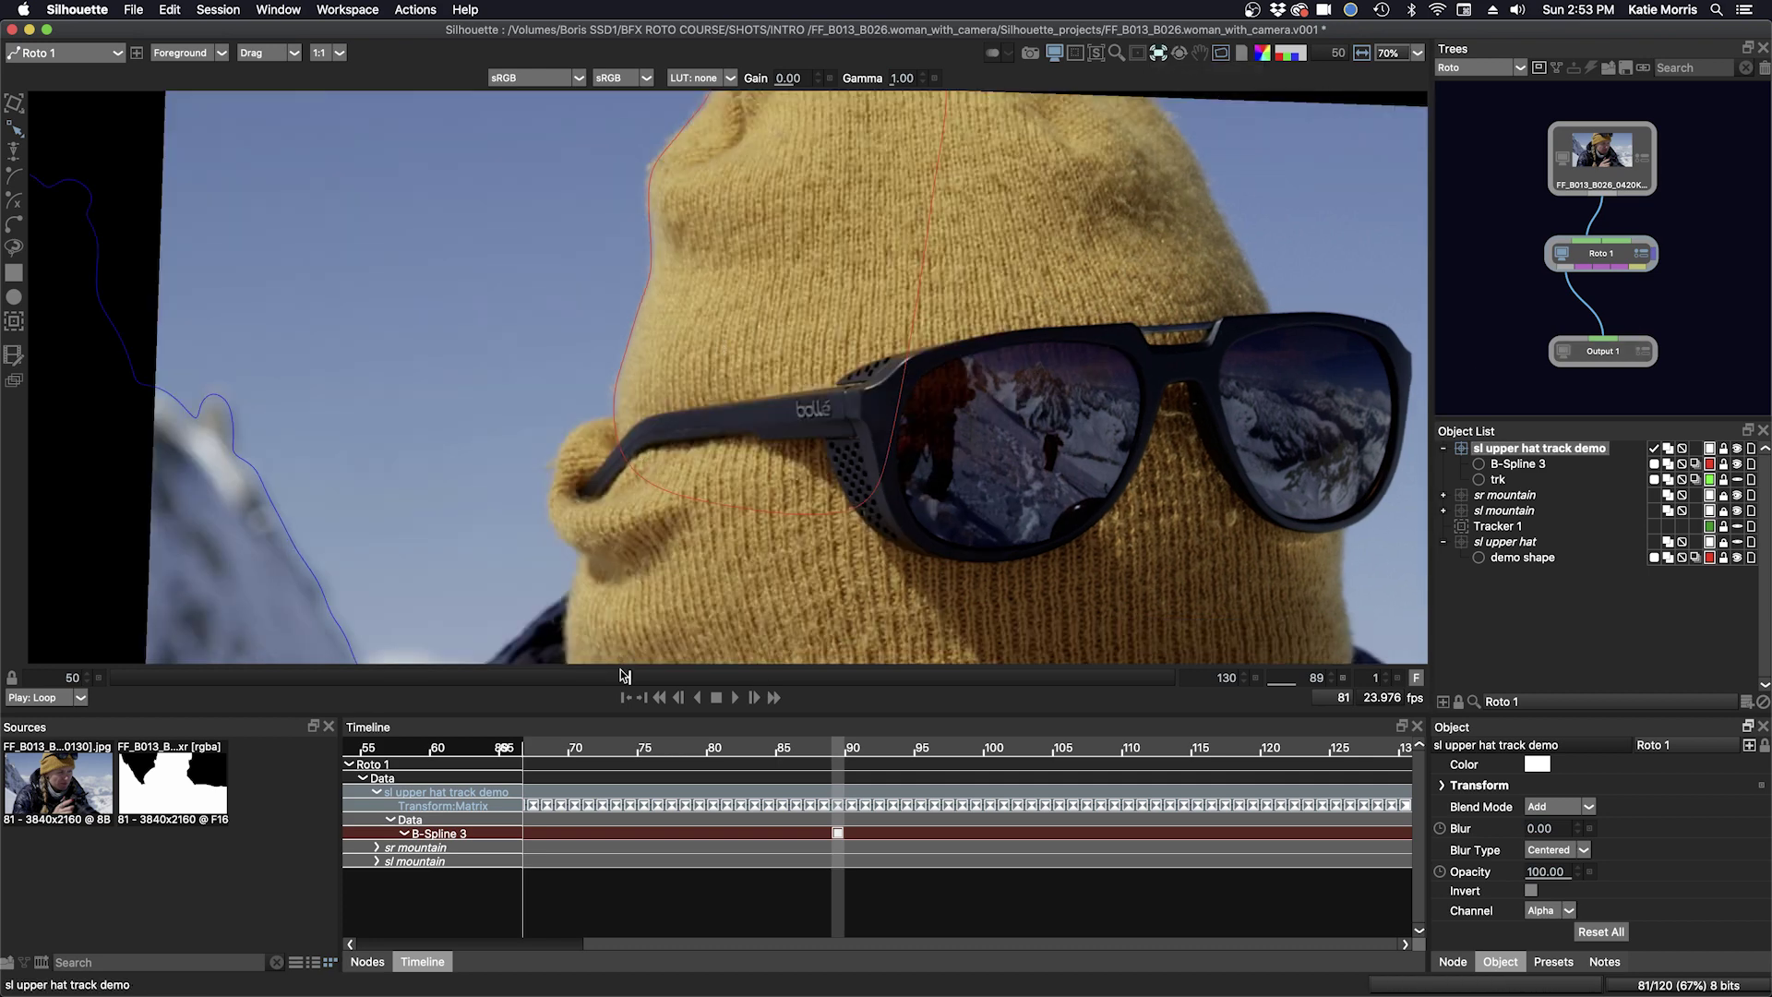
Play and scrub the stabilized shot to check how the hat B-spline follows the edge, ending at frame 89.
left_click_drag(625, 675, 971, 686)
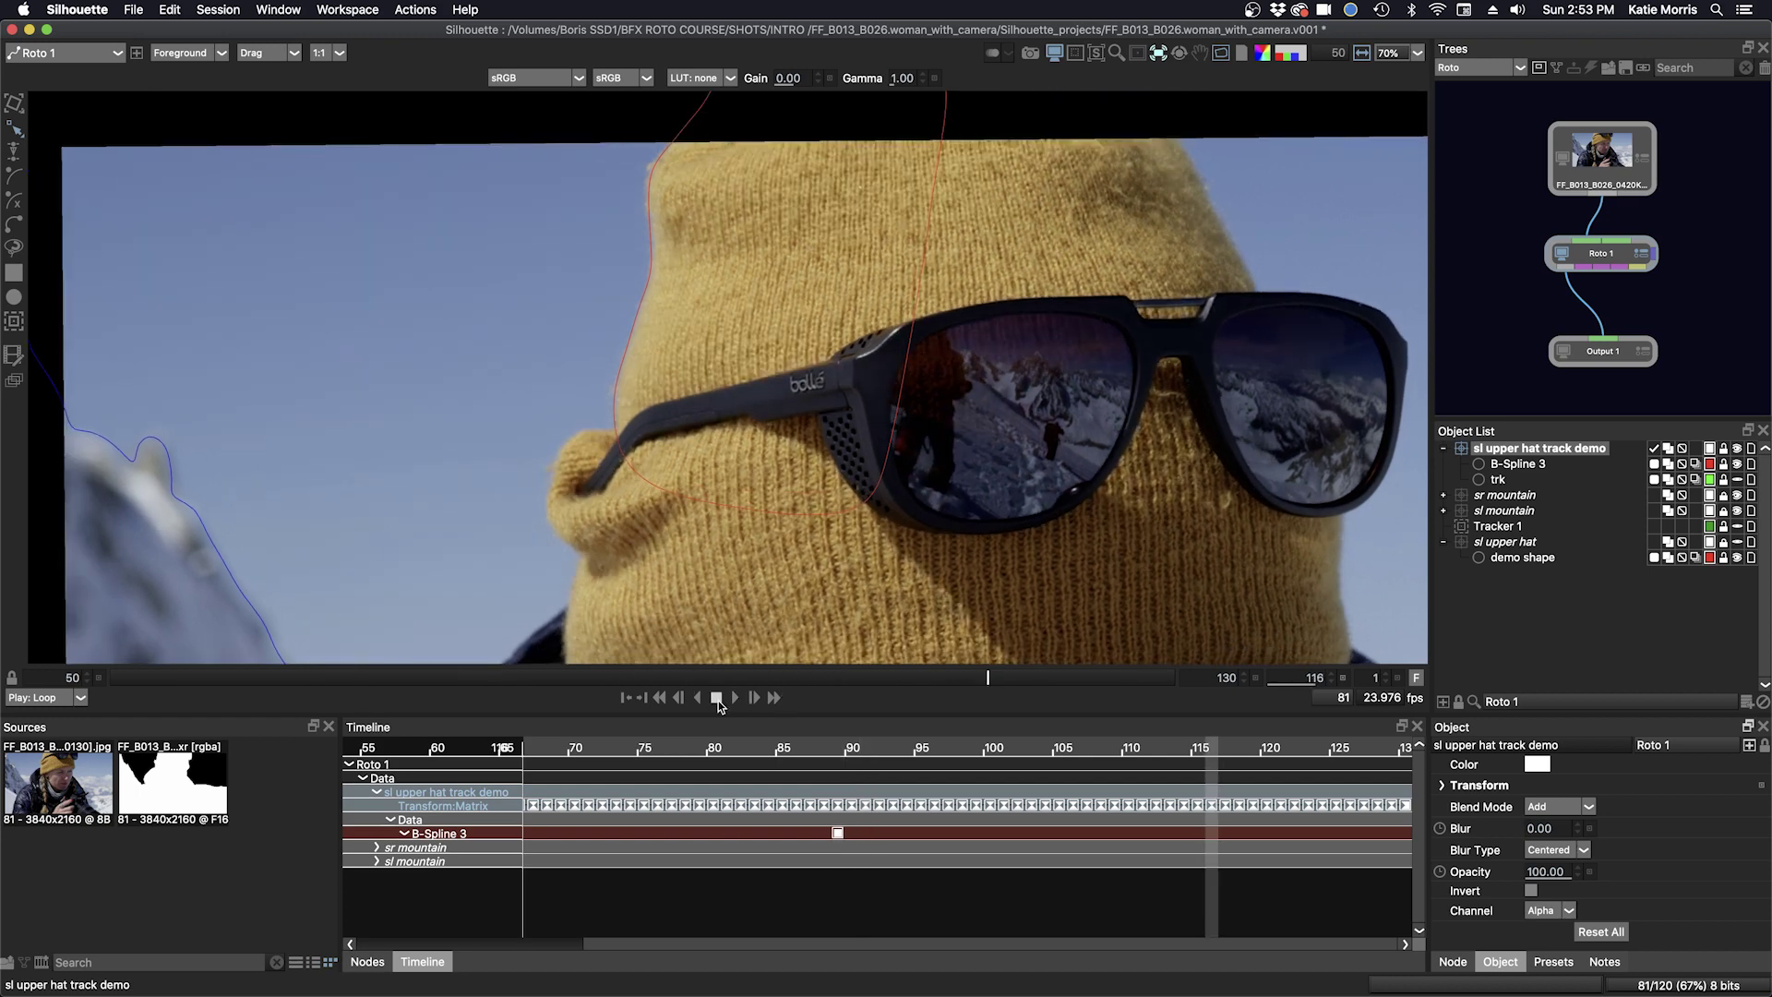
left_click(735, 698)
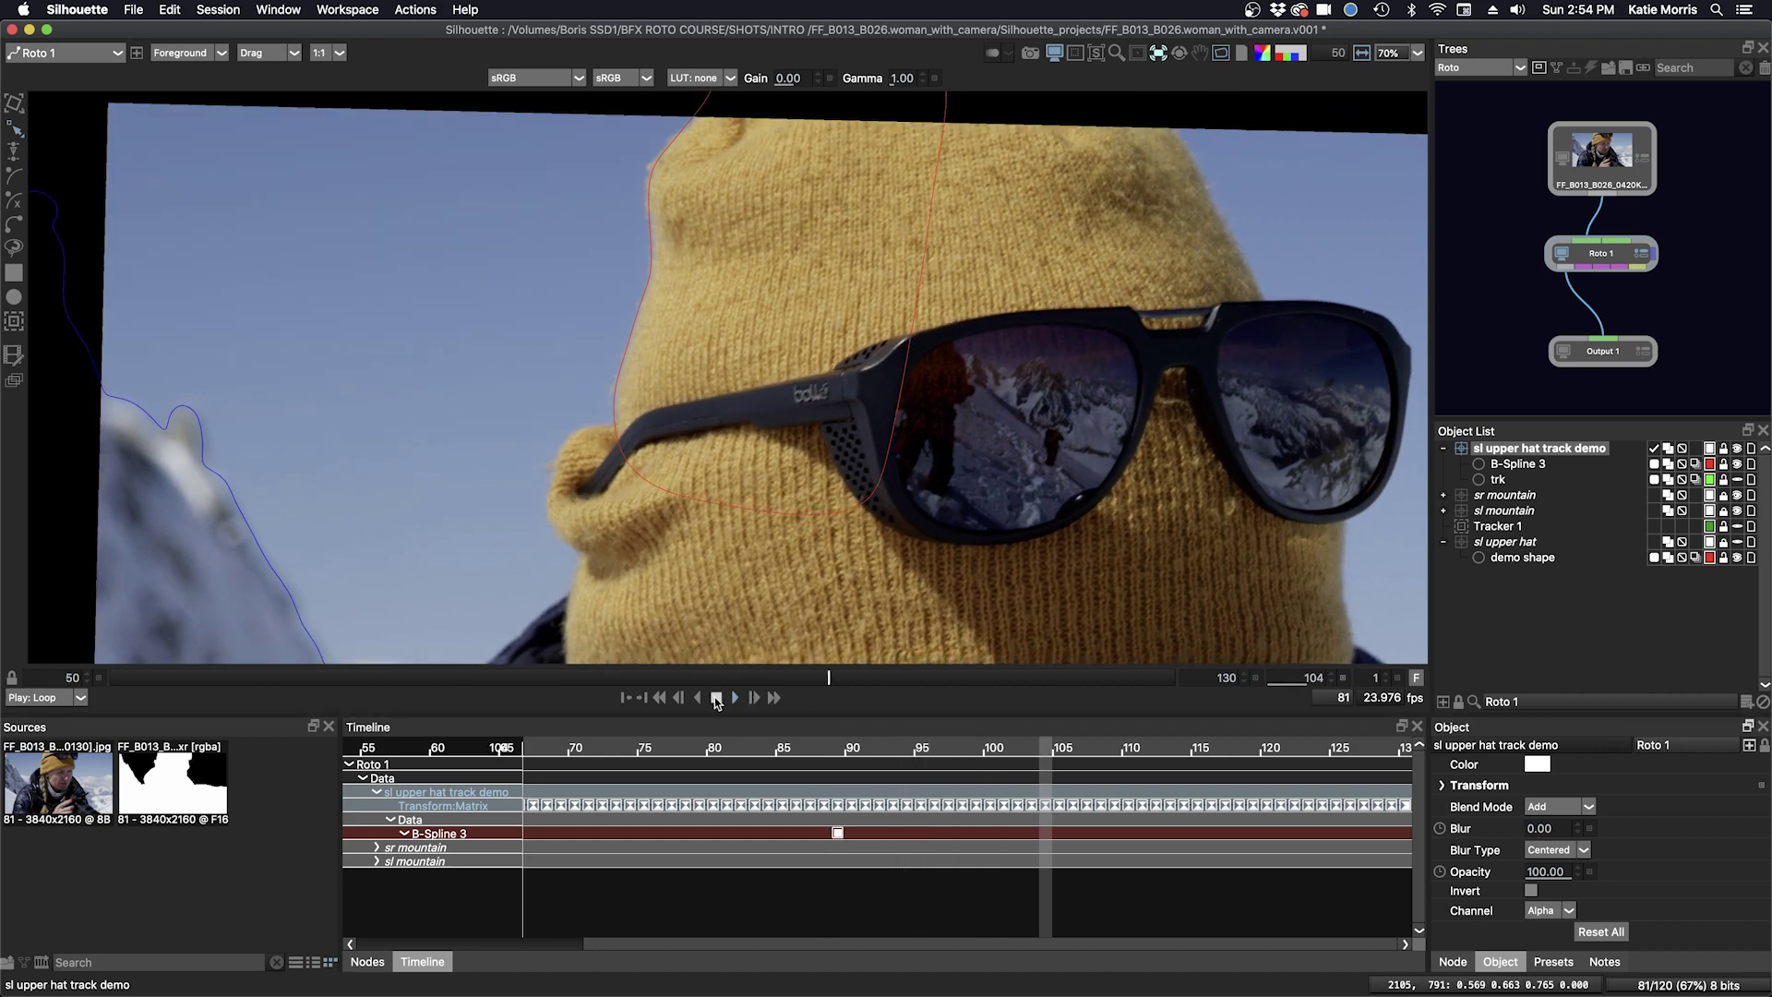
left_click(715, 698)
left_click_drag(921, 678, 852, 682)
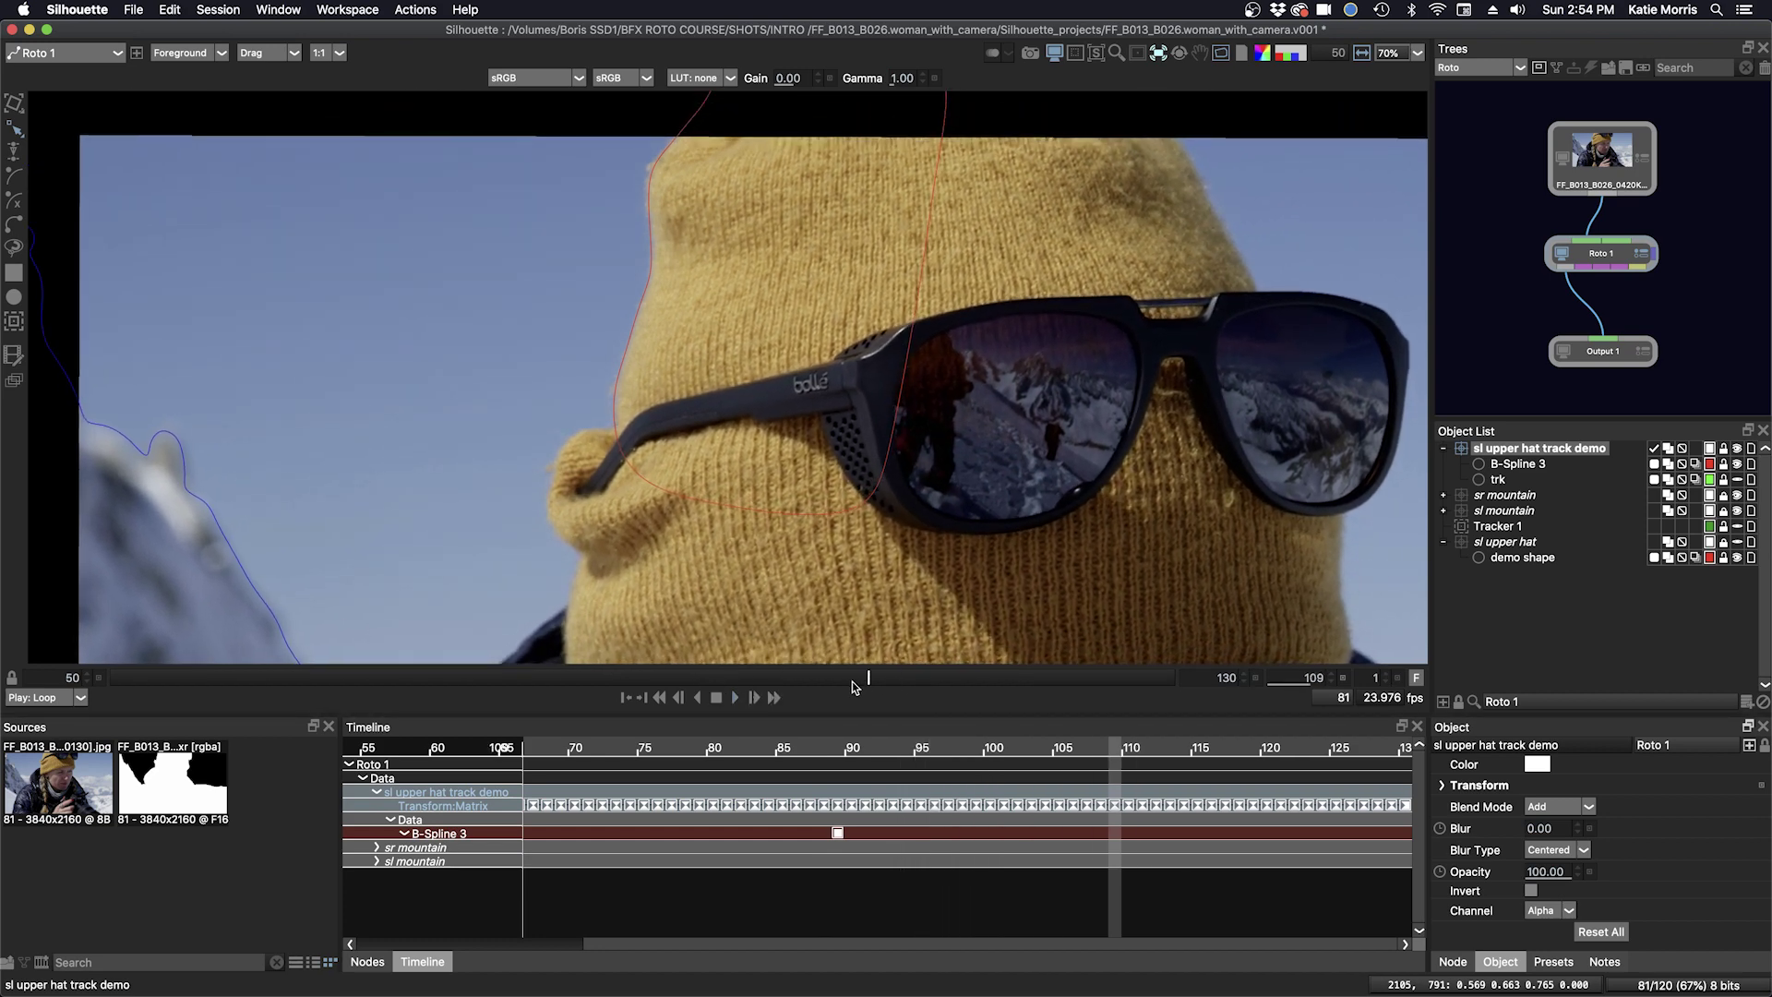
left_click(835, 744)
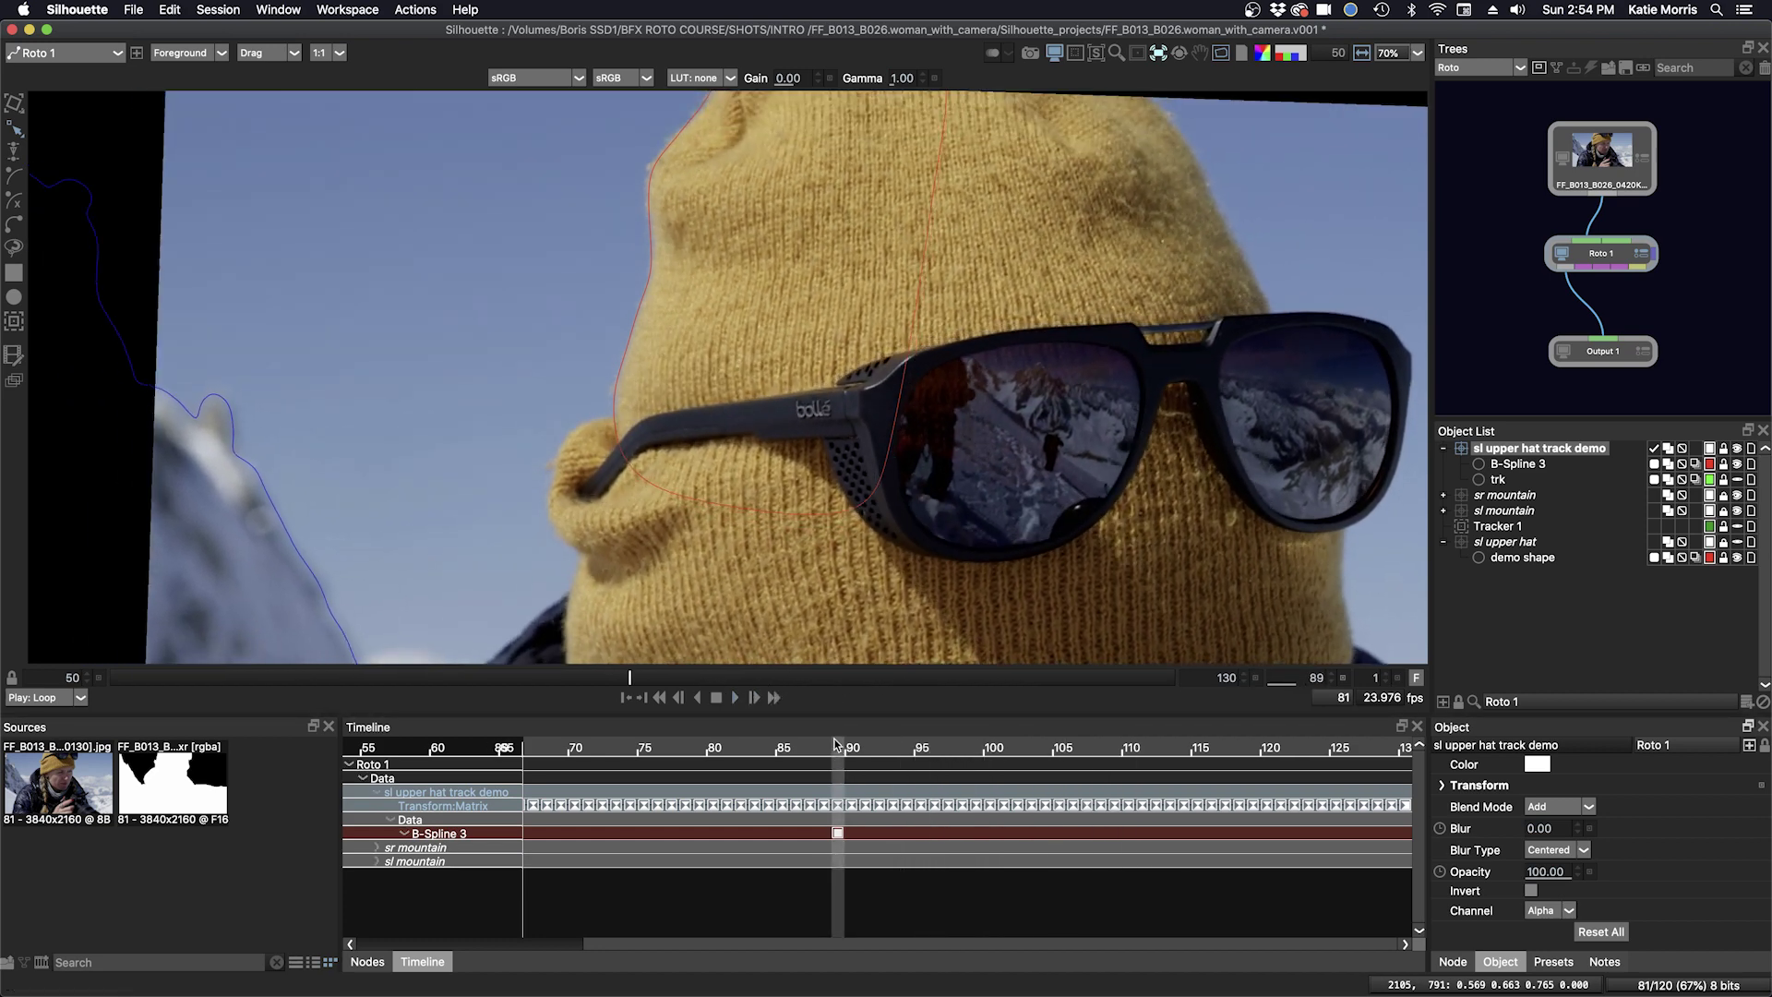
At frame 102, select B-Spline 3 and adjust its point where the hat's upper-left edge meets the frame edge.
left_click_drag(835, 744, 1015, 745)
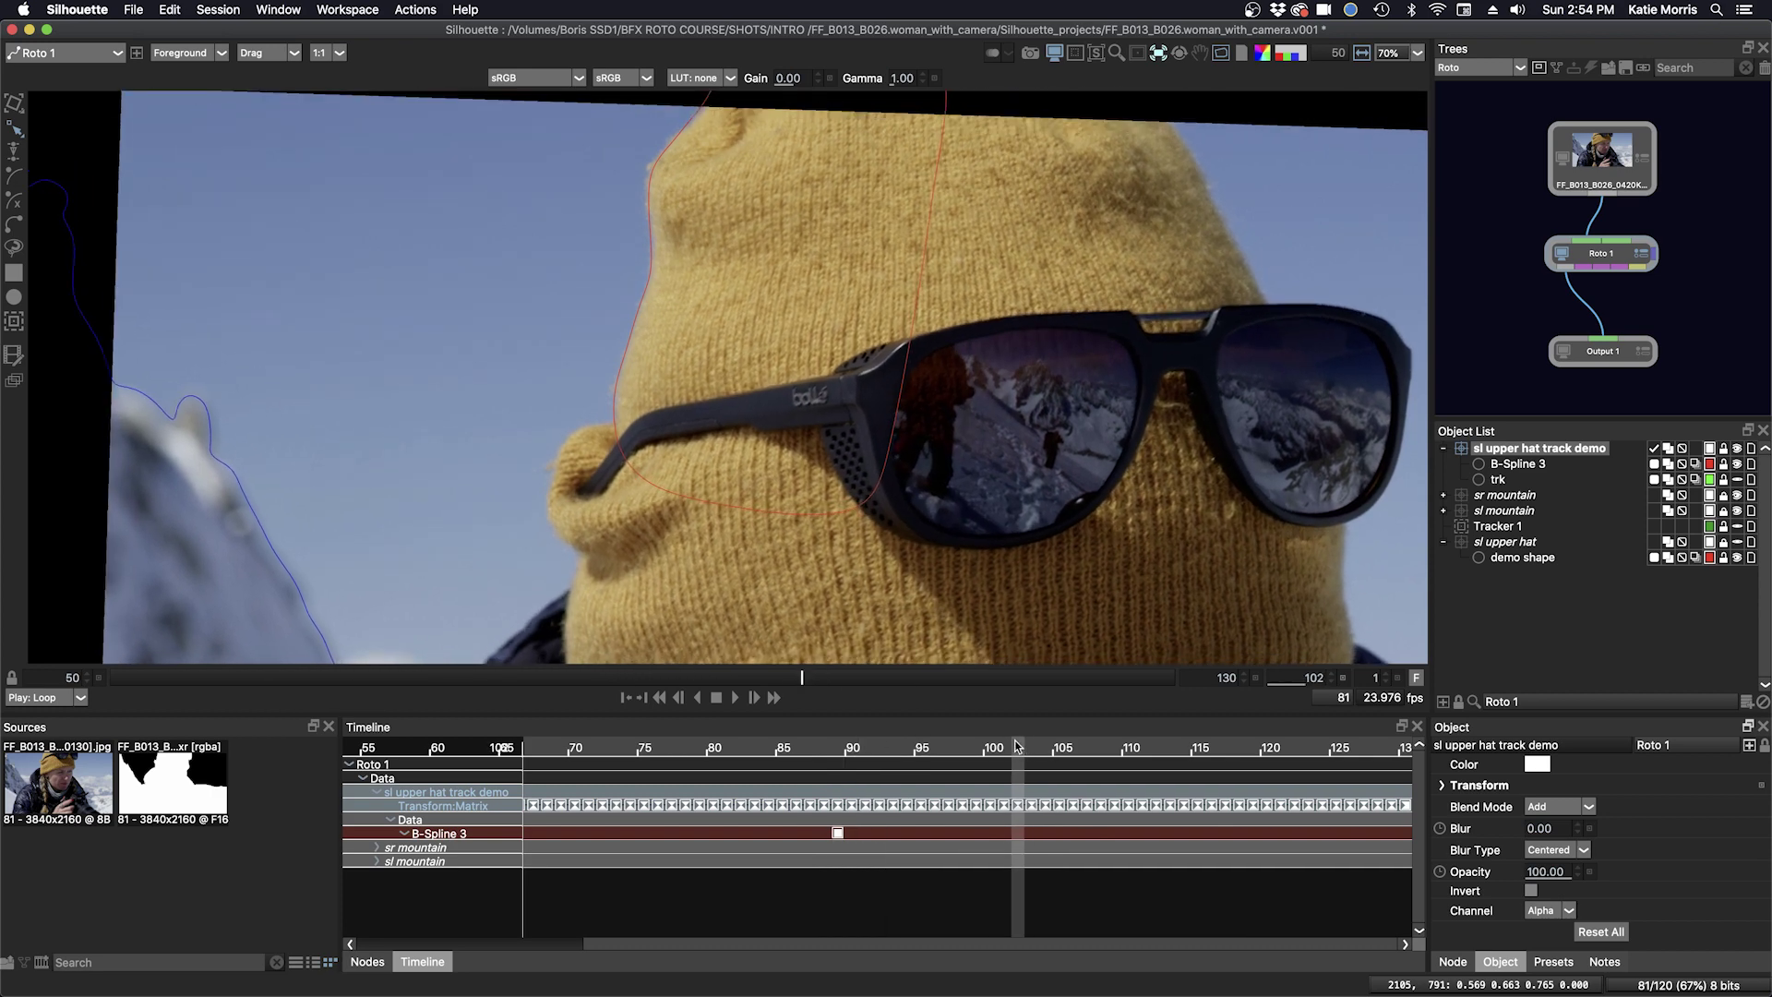
left_click_drag(791, 265, 763, 482)
key("r")
key("r")
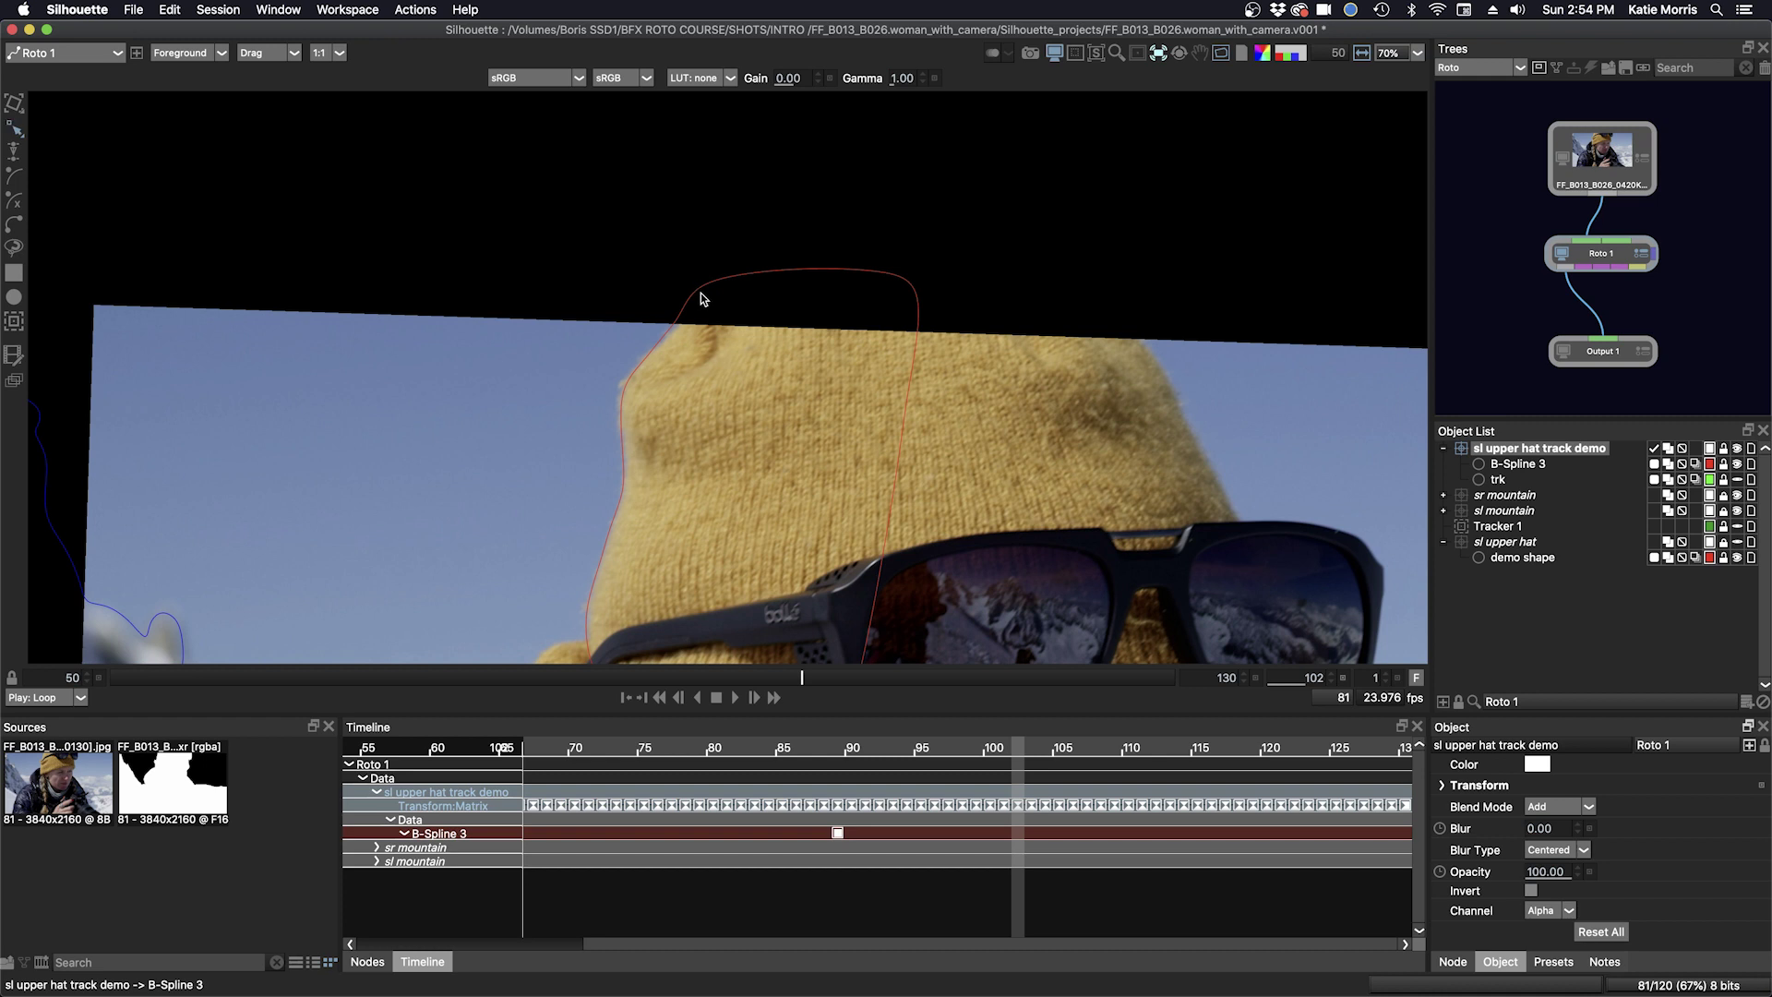
left_click(694, 298)
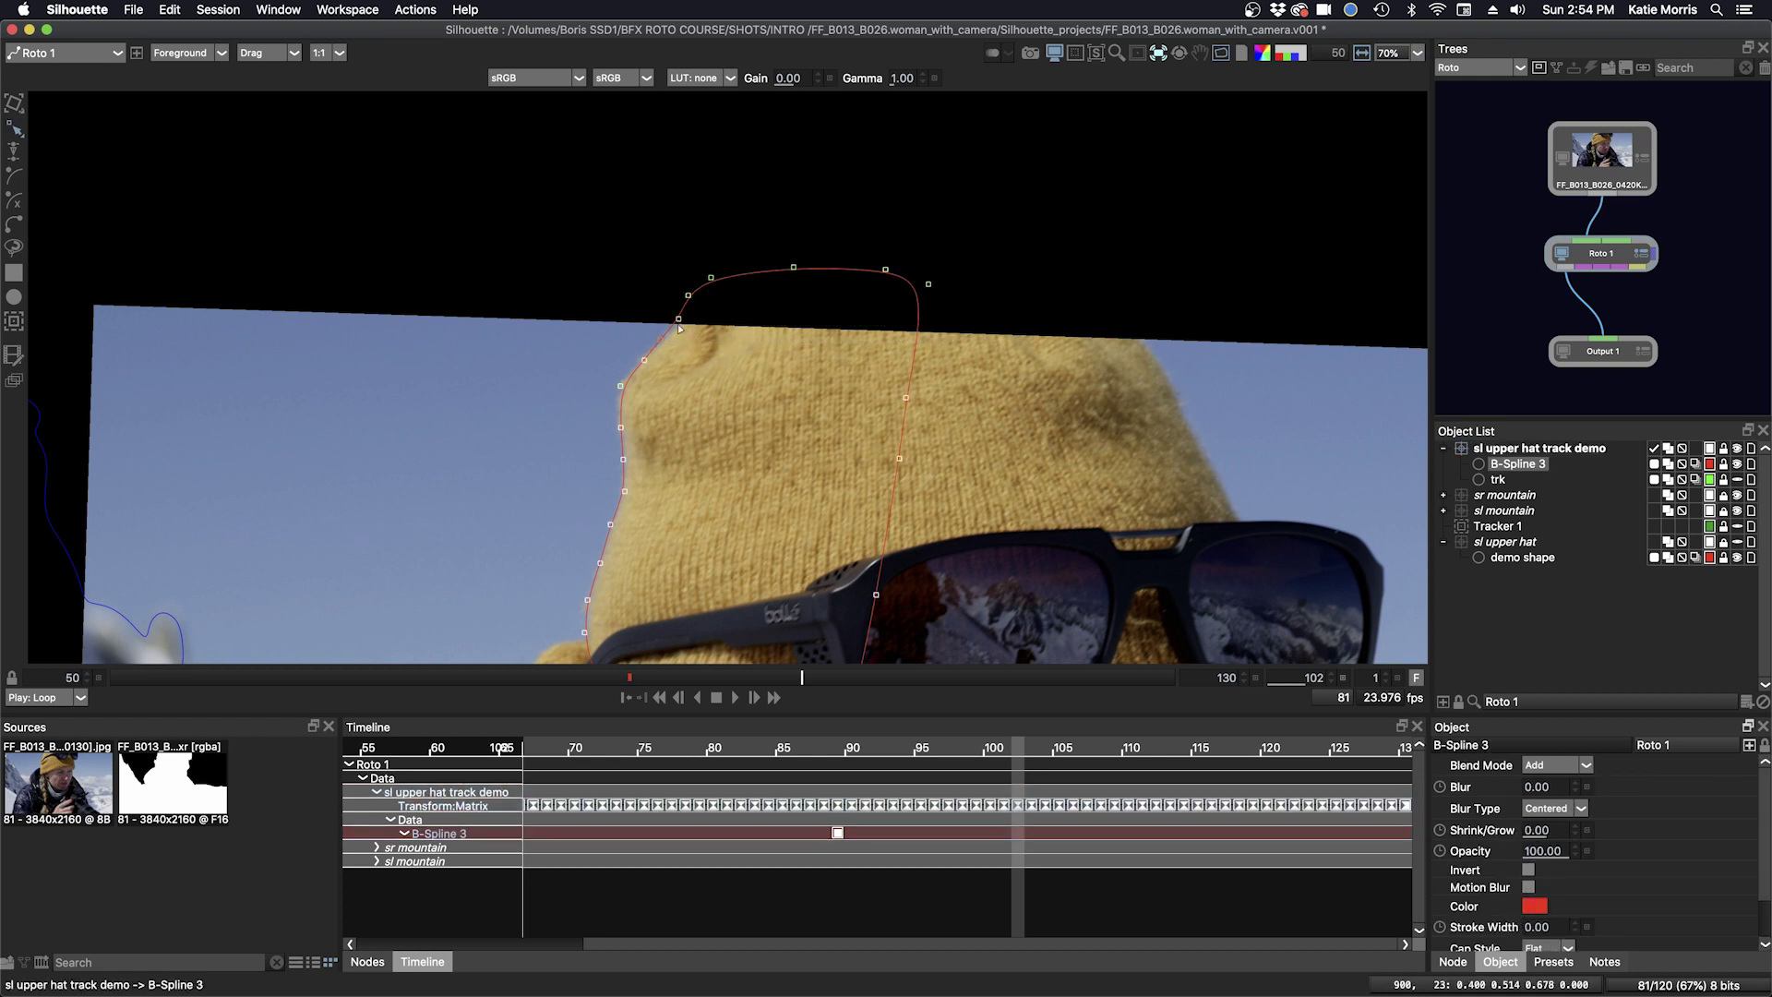
left_click_drag(679, 324, 682, 328)
At frame 83, nudge the B-spline's points along the hat's upper-left contour slightly outward and upward.
left_click_drag(1024, 747, 753, 752)
left_click_drag(557, 235, 725, 441)
key("Left")
key("Left")
key("Left")
key("Up")
key("Up")
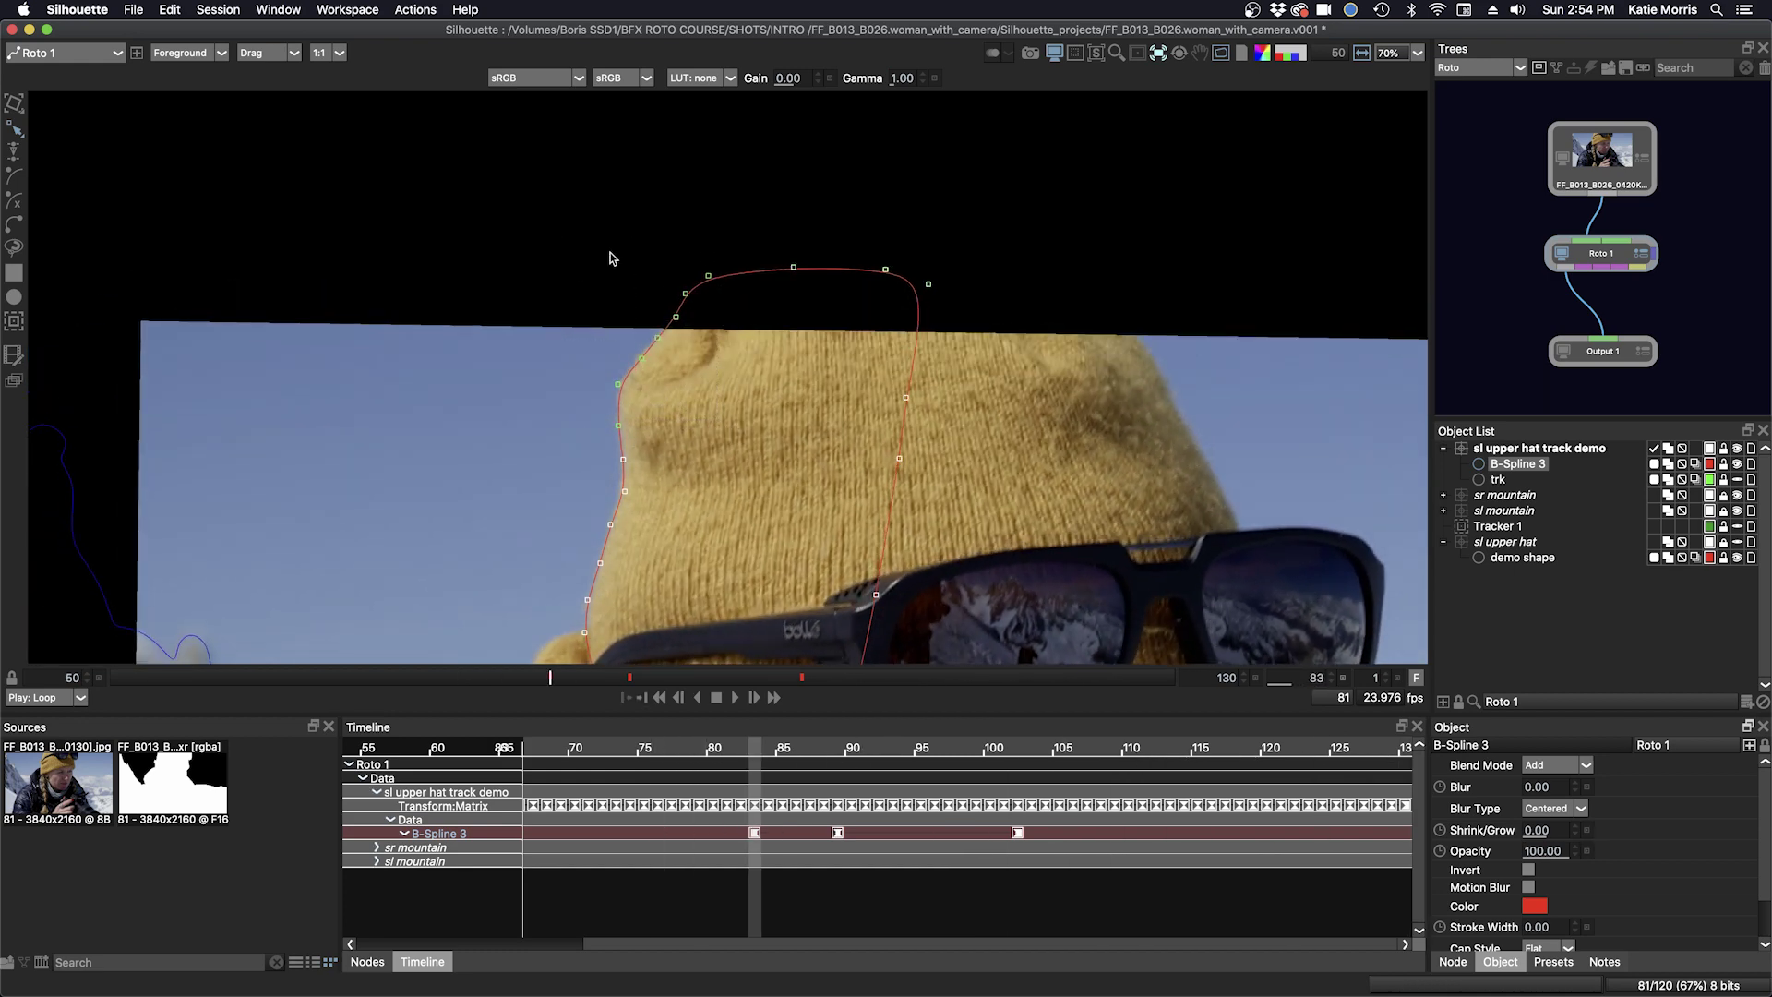
At frame 68, nudge the B-spline's points along the hat's upper-left contour slightly outward.
left_click(557, 759)
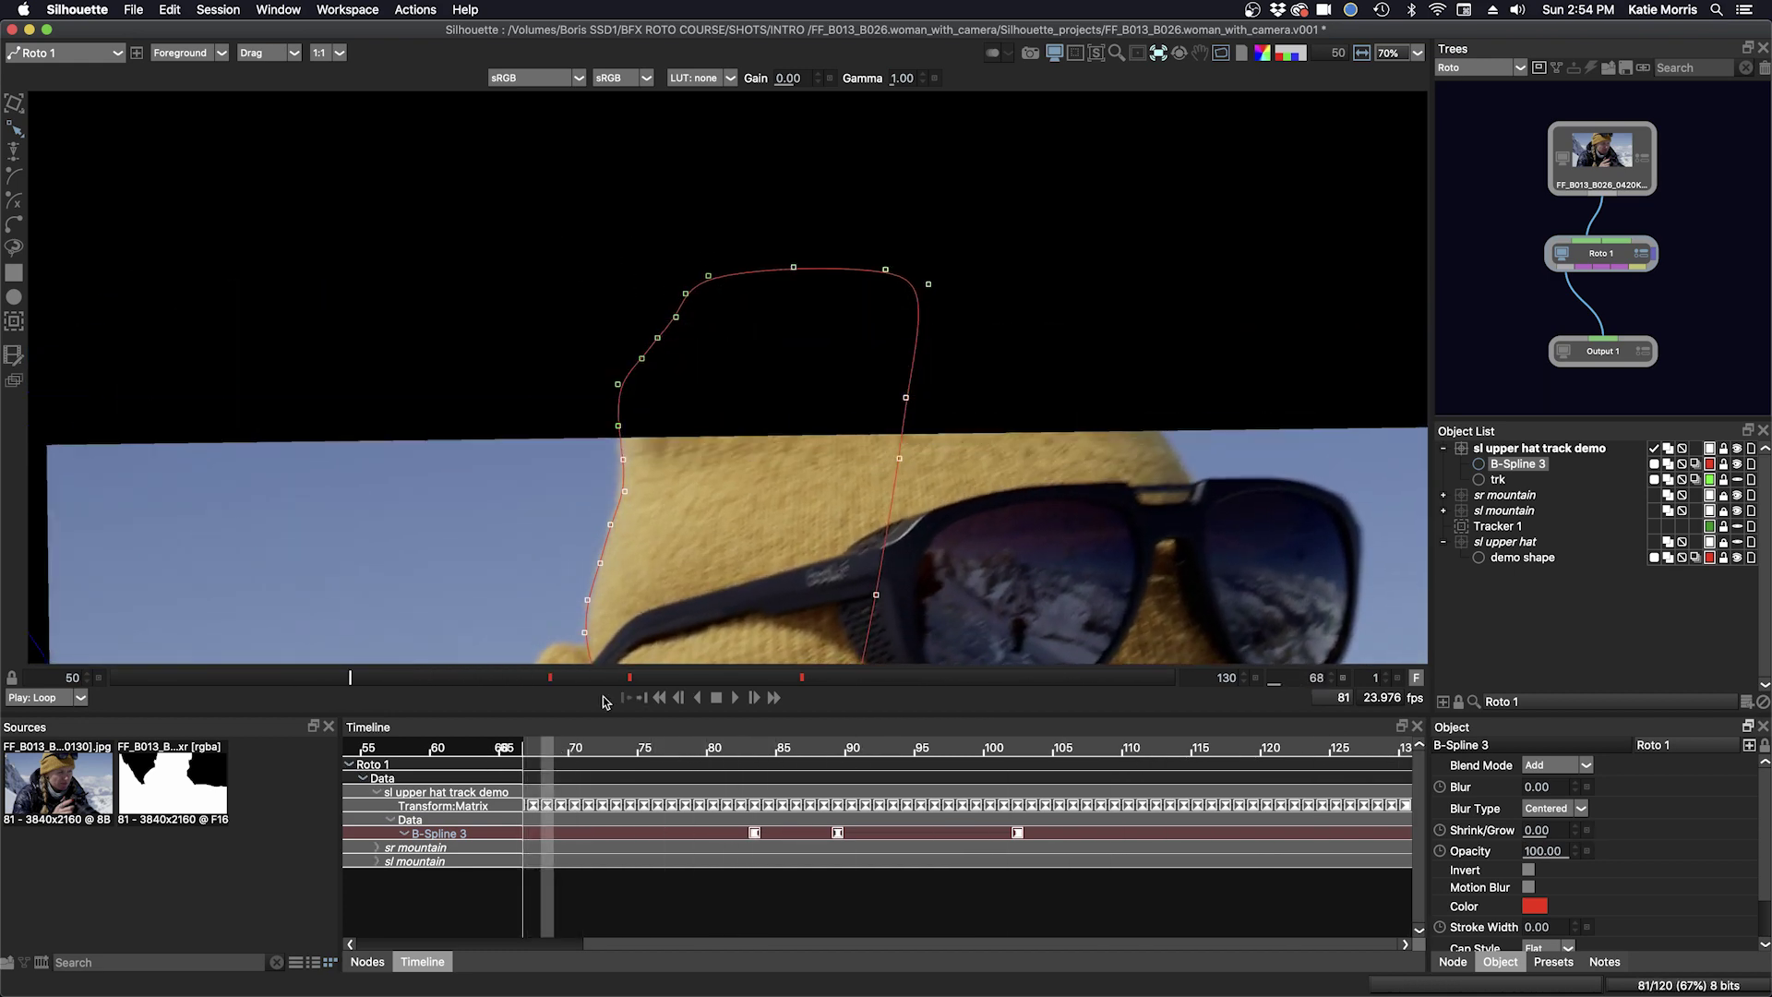
left_click_drag(585, 352, 701, 505)
key("Left")
key("Left")
key("Left")
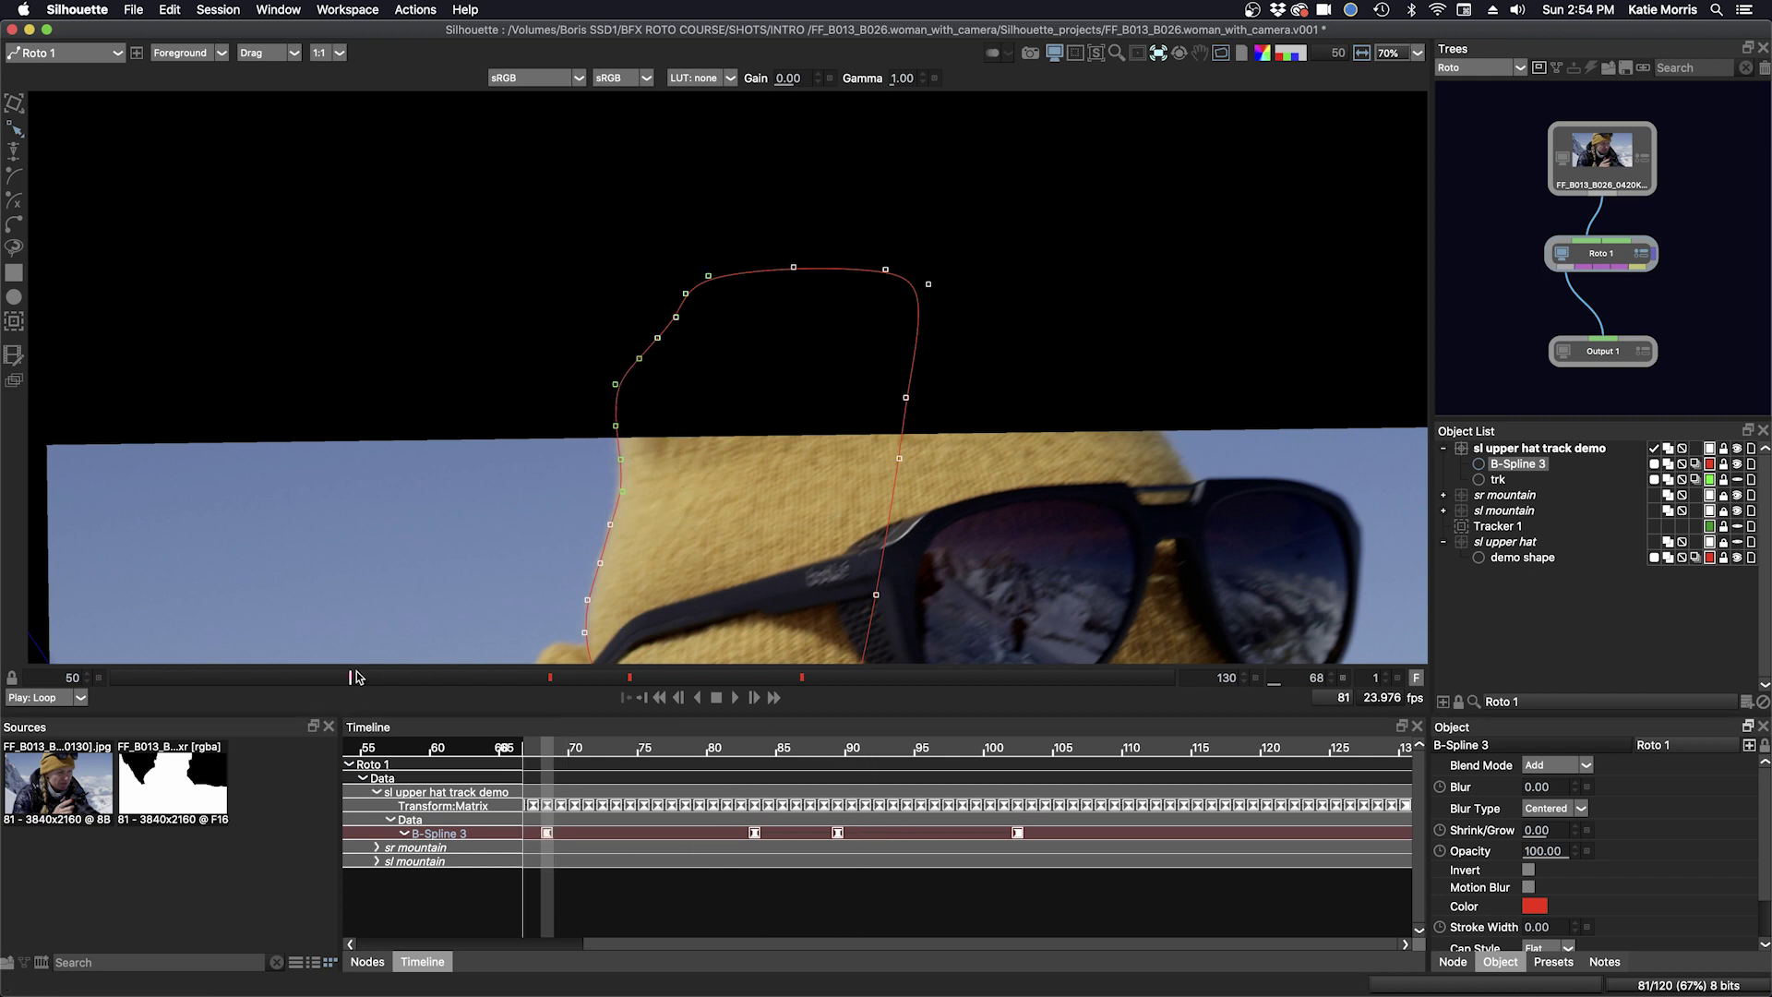
Adjust the hat B-spline at frame 50, then fine-tune its lower-left points near the glasses temple at frame 68.
left_click_drag(346, 675, 111, 676)
left_click_drag(565, 593, 742, 477)
left_click_drag(178, 681, 351, 689)
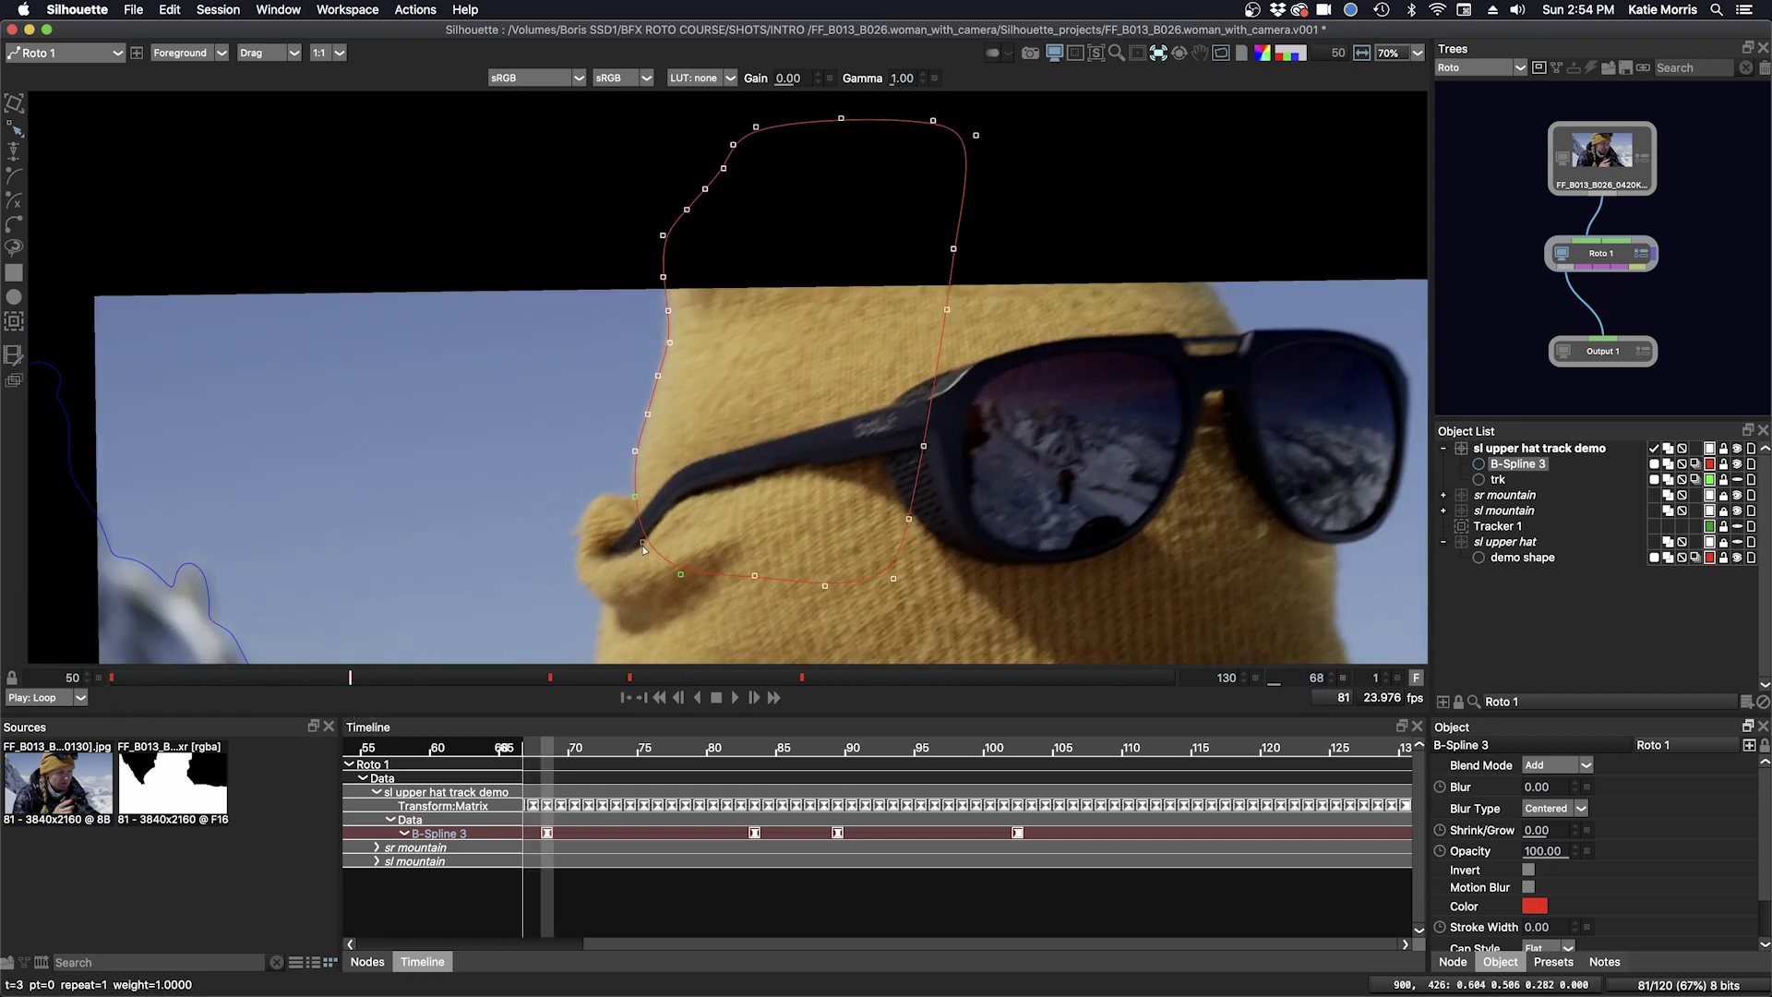
left_click_drag(643, 545, 644, 547)
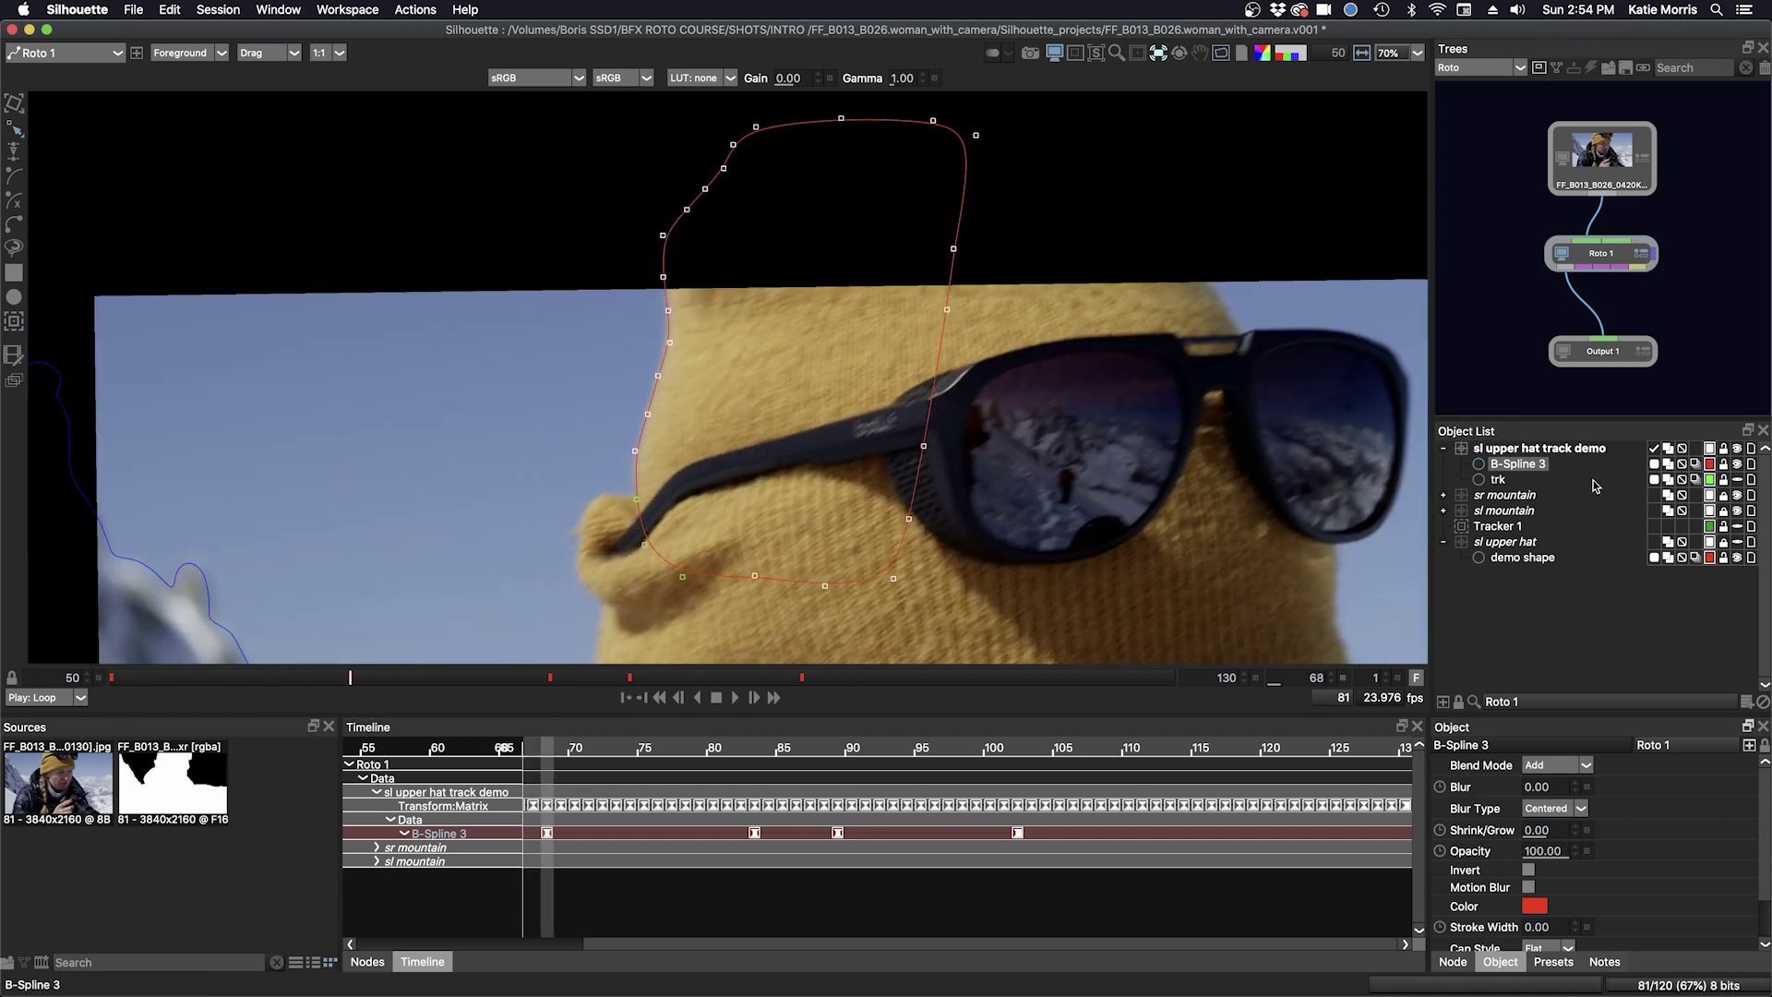
Turn off the viewer stabilization by setting it to None.
left_click(1158, 53)
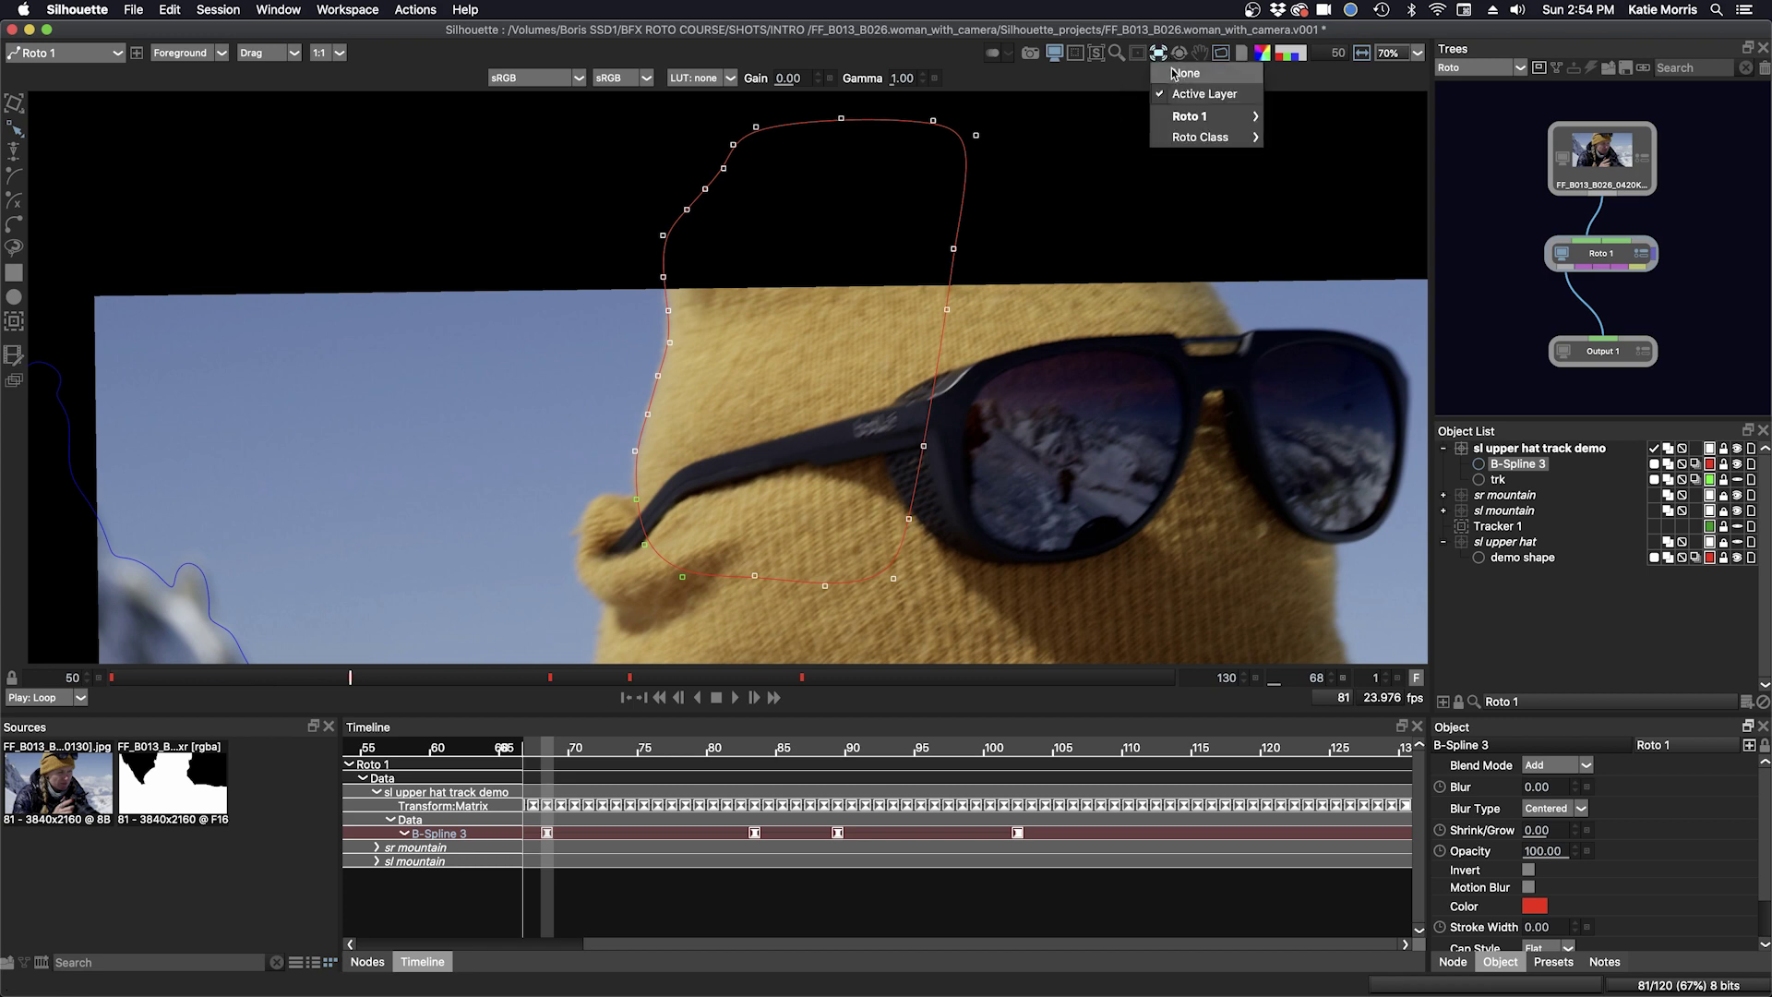
left_click(1172, 78)
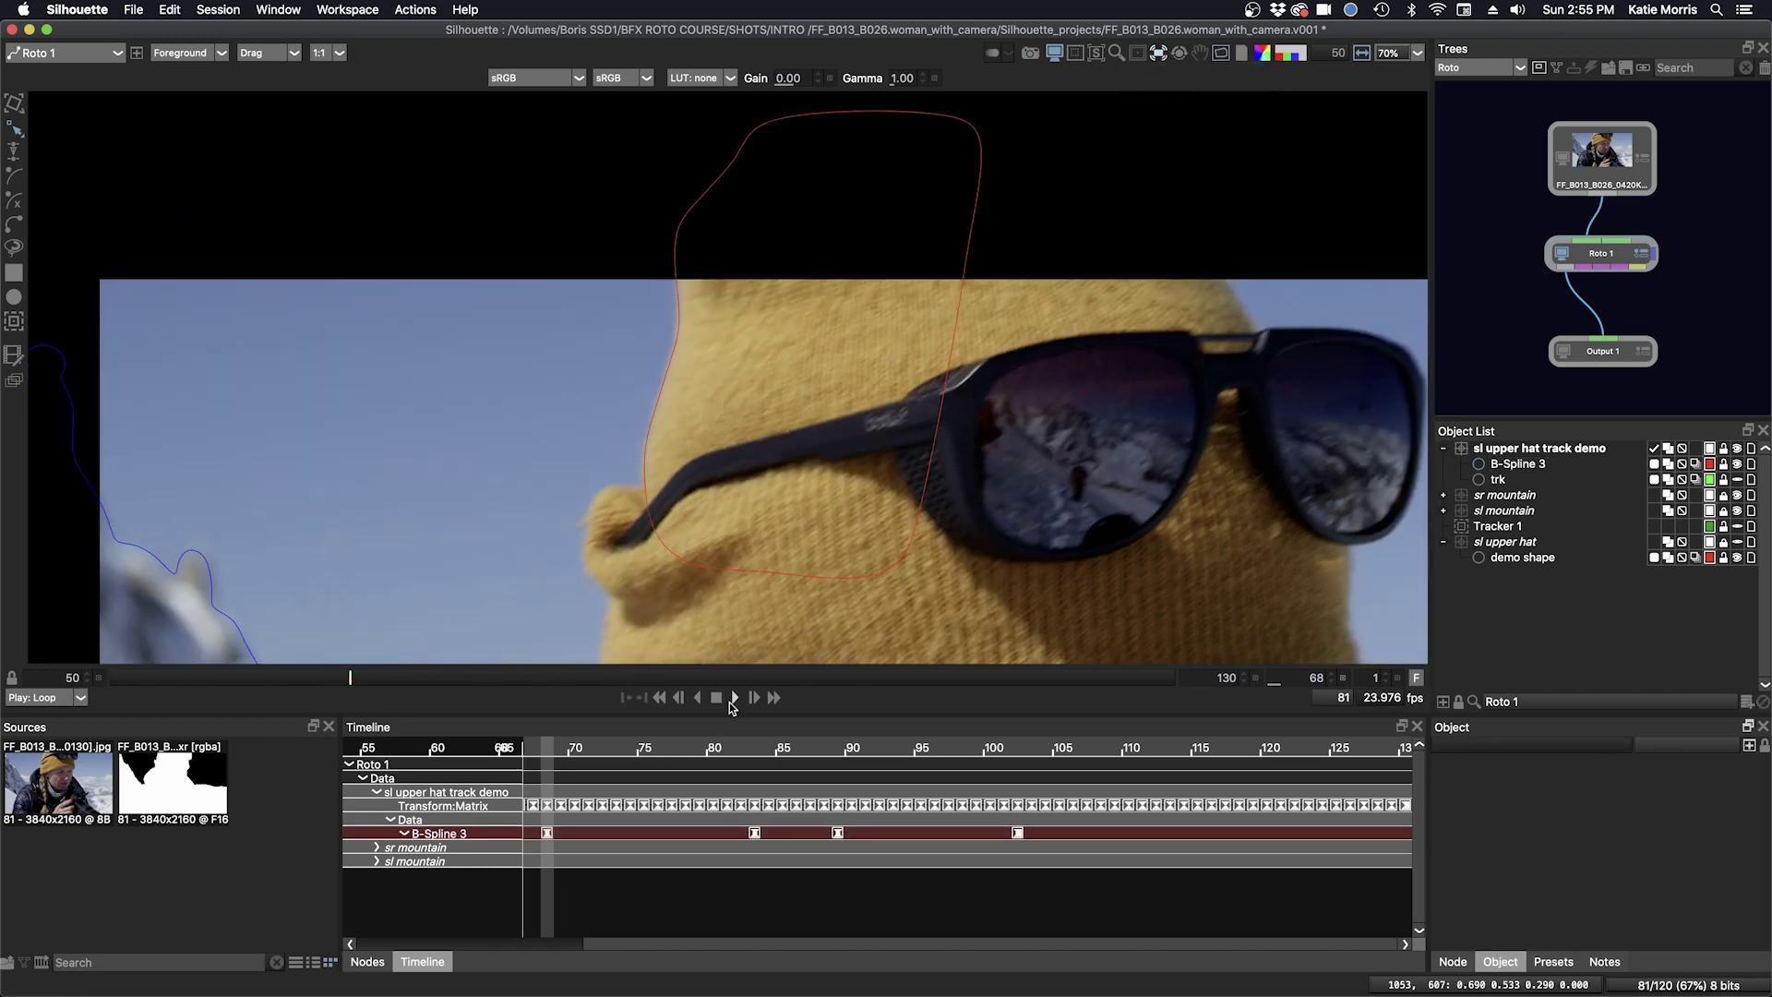
Play the unstabilized shot to check how the B-spline follows the hat's left edge.
left_click(733, 700)
key("Right")
key("Right")
key("Right")
key("Right")
key("Right")
key("Right")
key("Right")
key("Right")
key("Right")
key("Right")
key("Right")
key("Right")
key("Right")
key("Right")
key("Right")
key("Right")
key("Right")
key("Right")
key("Right")
key("Right")
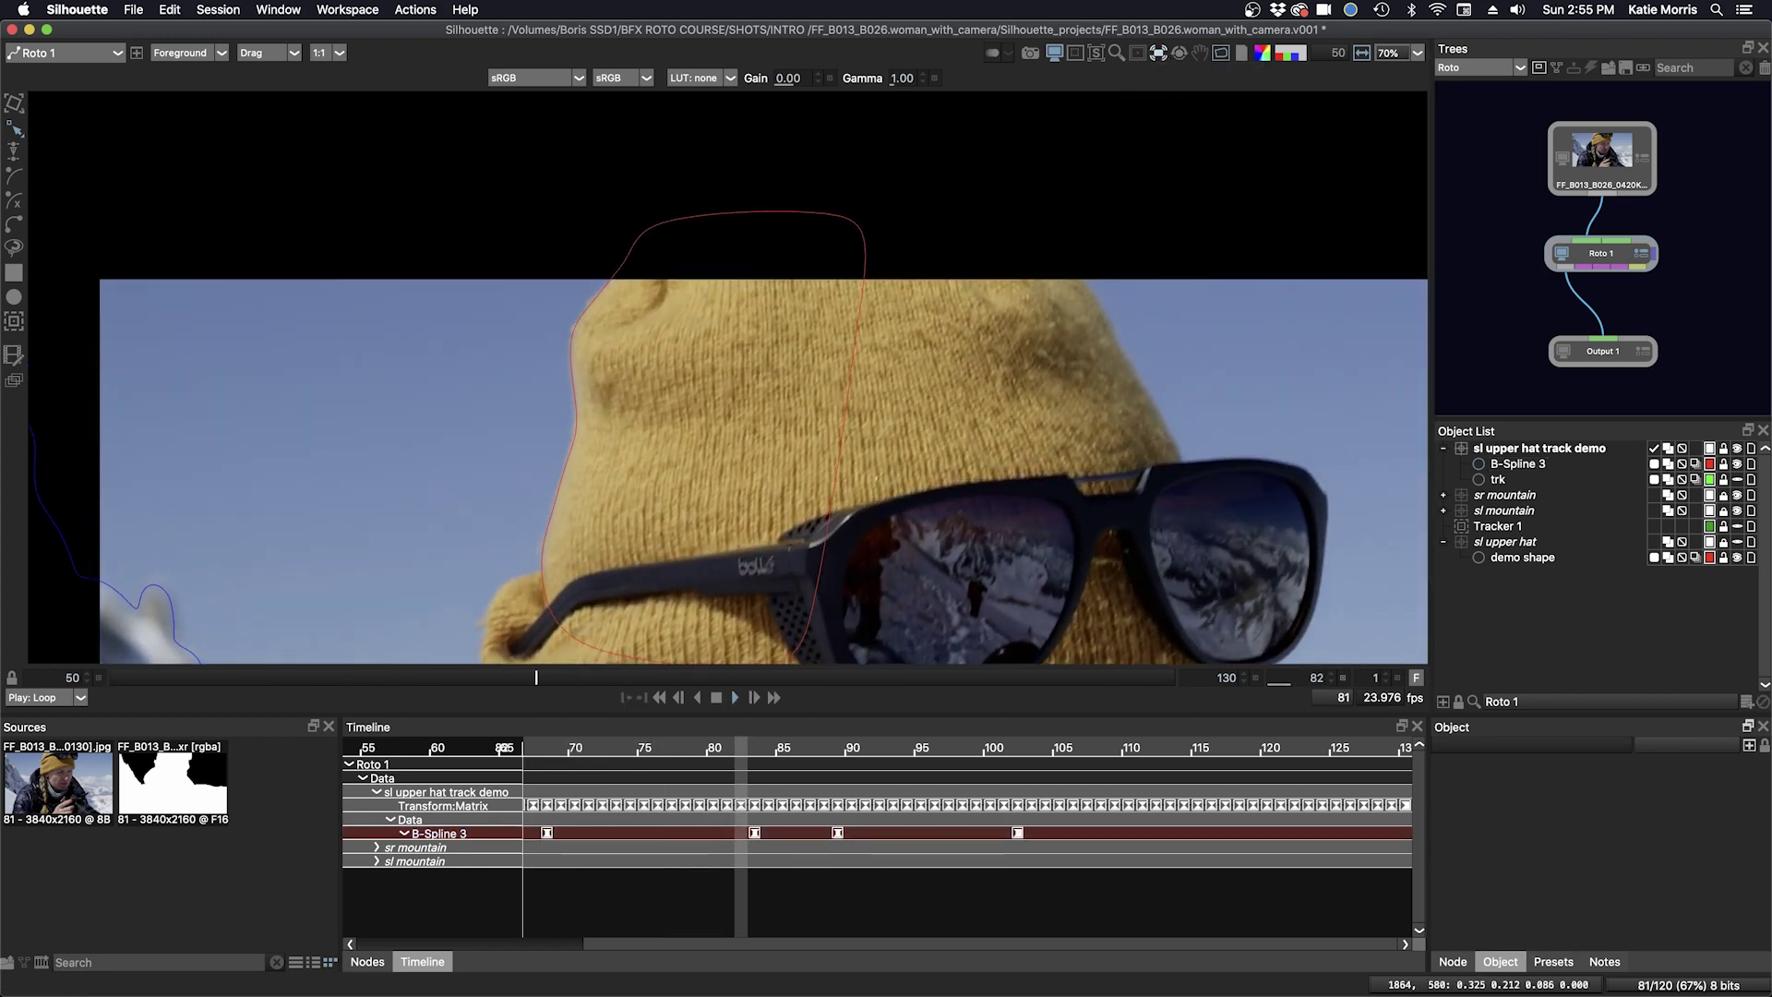
key("Right")
key("Right")
key("Right")
key("Right")
key("Right")
key("Right")
key("Right")
key("Right")
key("Right")
key("Right")
key("Right")
key("Right")
key("Right")
key("Right")
key("Right")
key("Right")
key("Right")
key("Right")
key("Right")
key("Right")
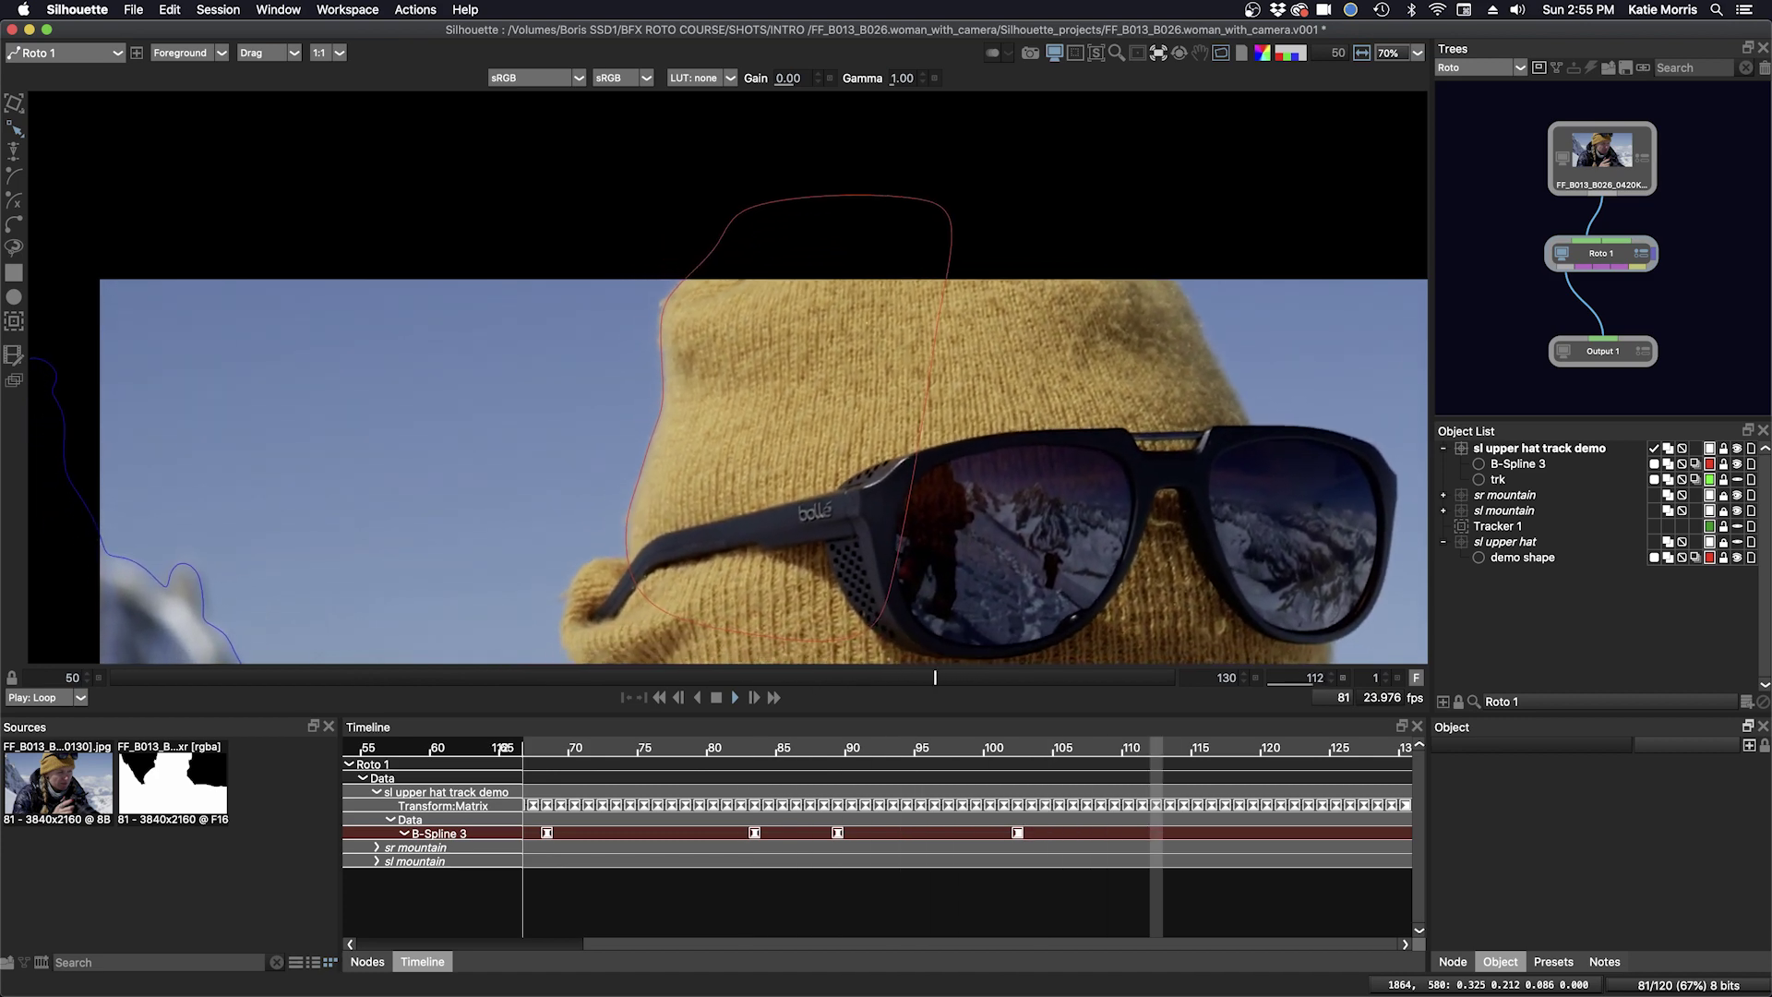
key("Right")
key("Right")
key("Right")
key("Right")
key("Right")
key("Right")
key("Right")
key("Right")
key("Right")
key("Right")
key("Right")
key("Right")
key("Right")
key("Right")
key("Right")
key("Right")
key("Right")
key("Right")
key("Right")
key("Right")
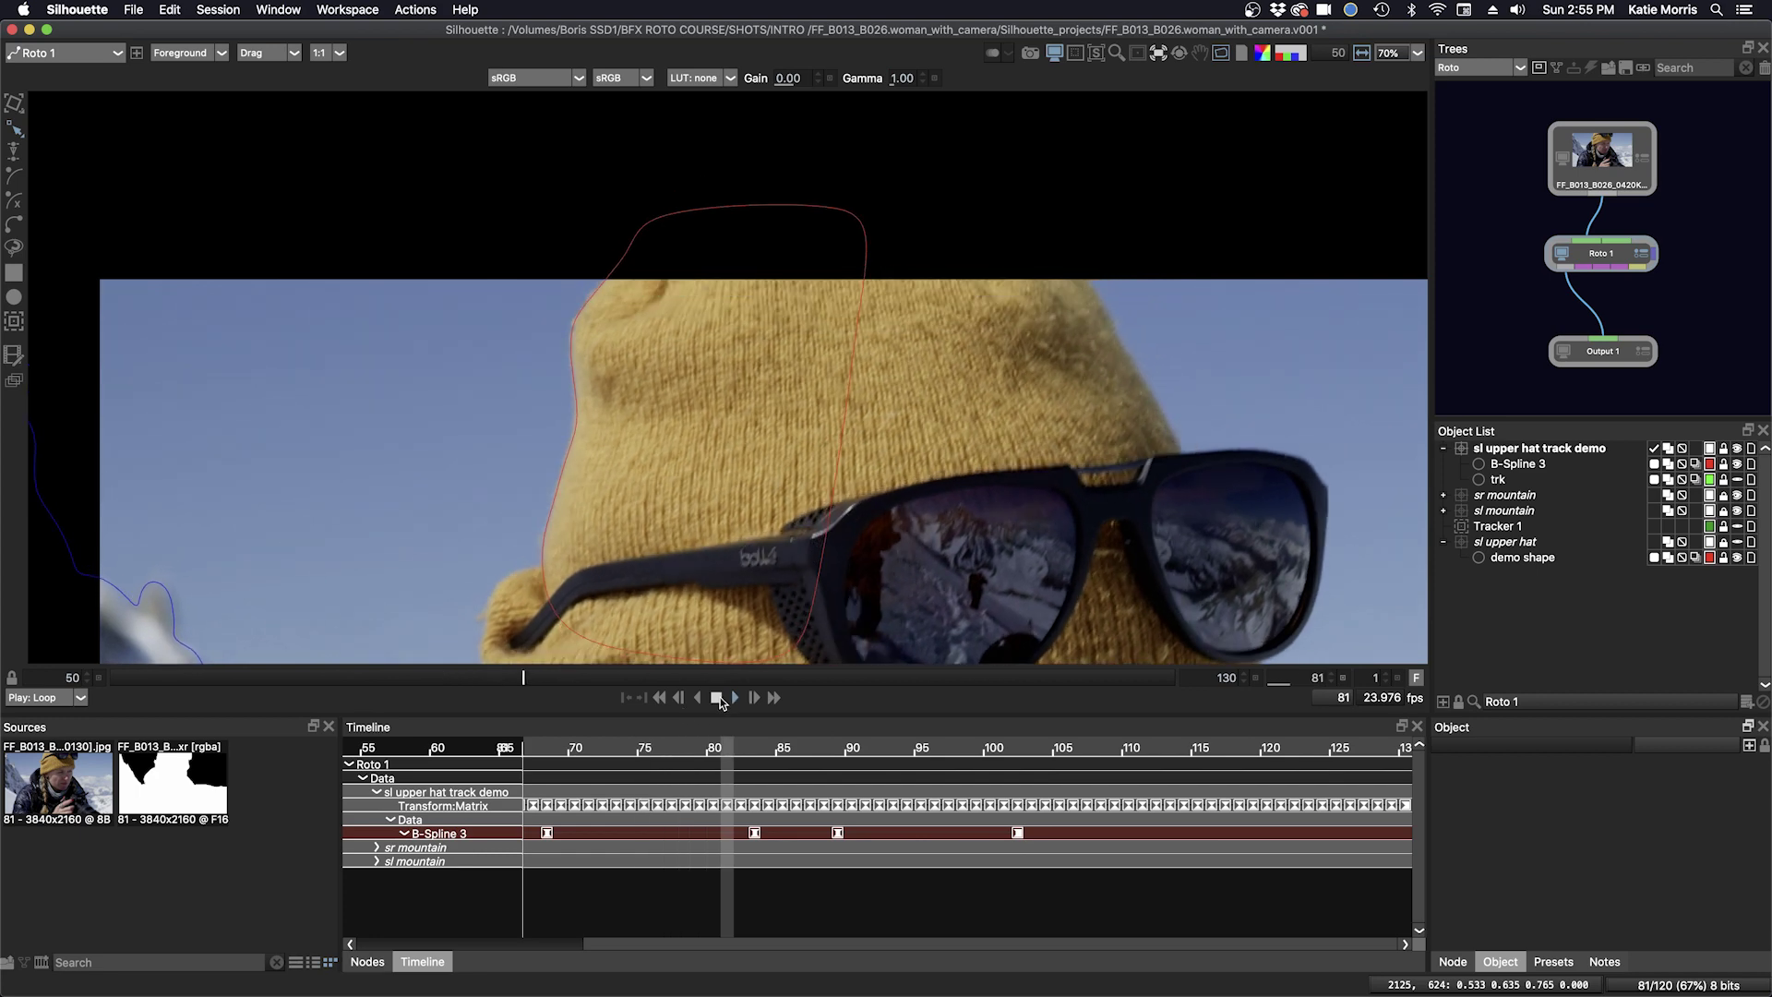
left_click(716, 697)
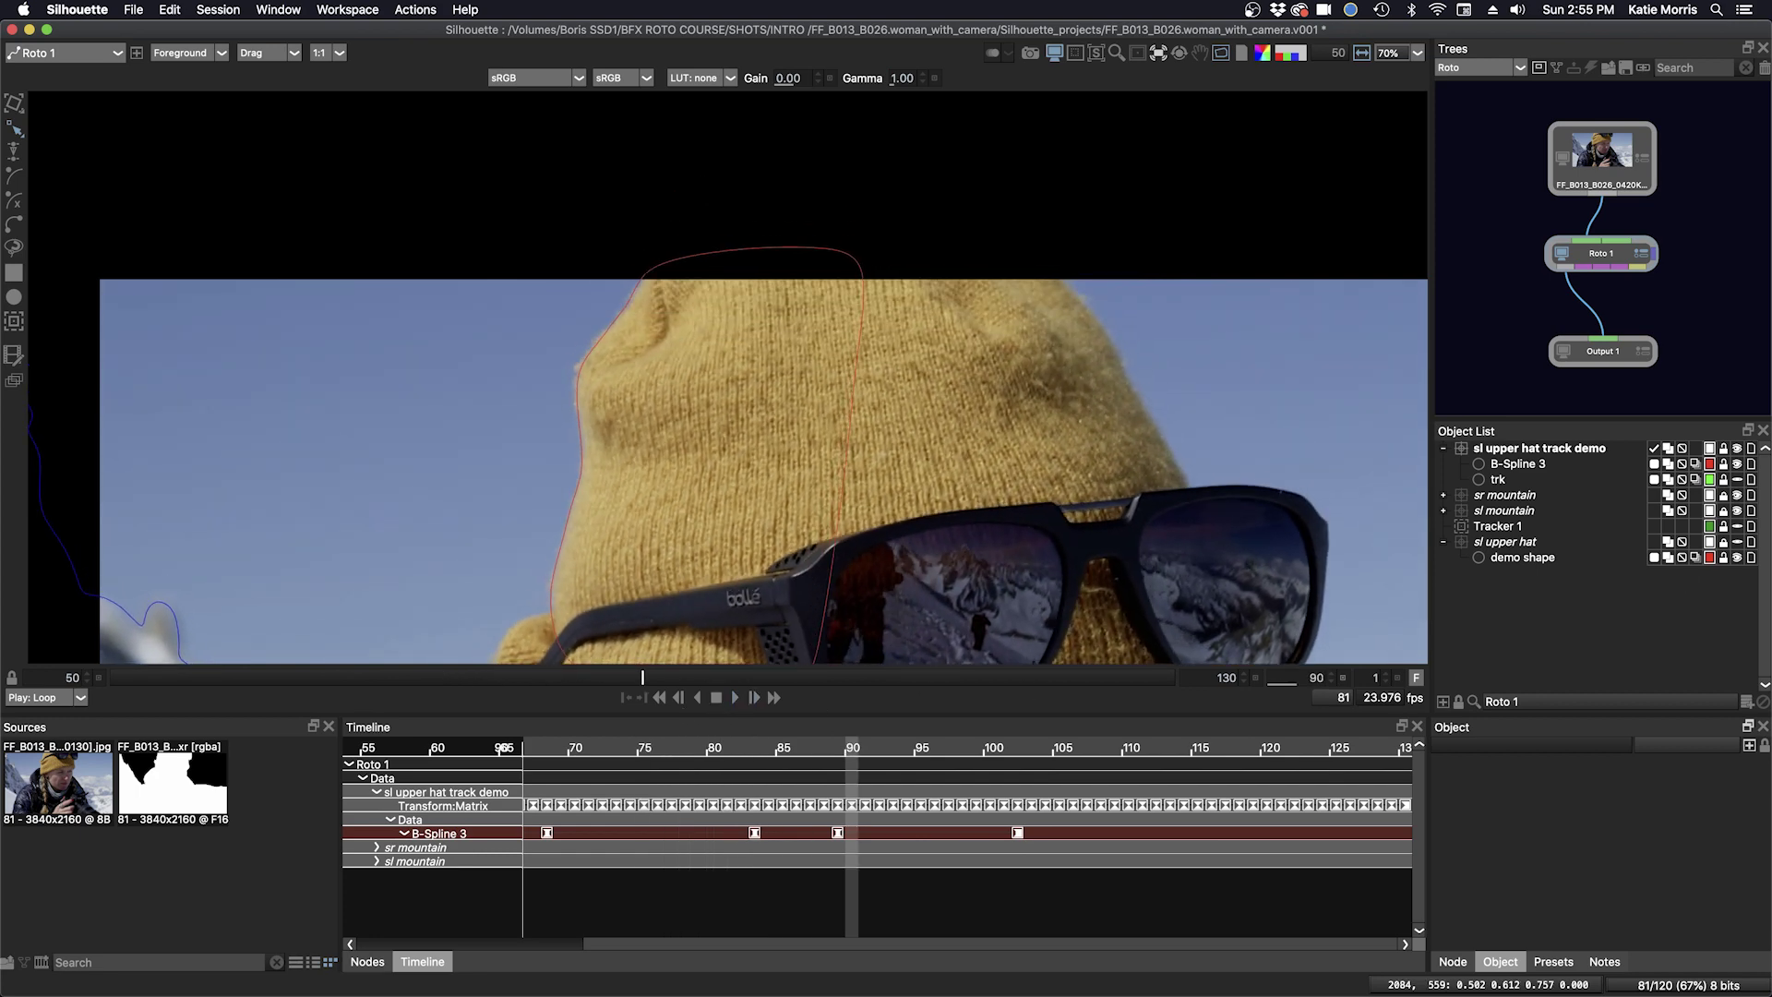
Lock the sl upper hat track demo layer and set the outline color of demo shape in sl upper hat to blue.
left_click_drag(969, 523, 1021, 387)
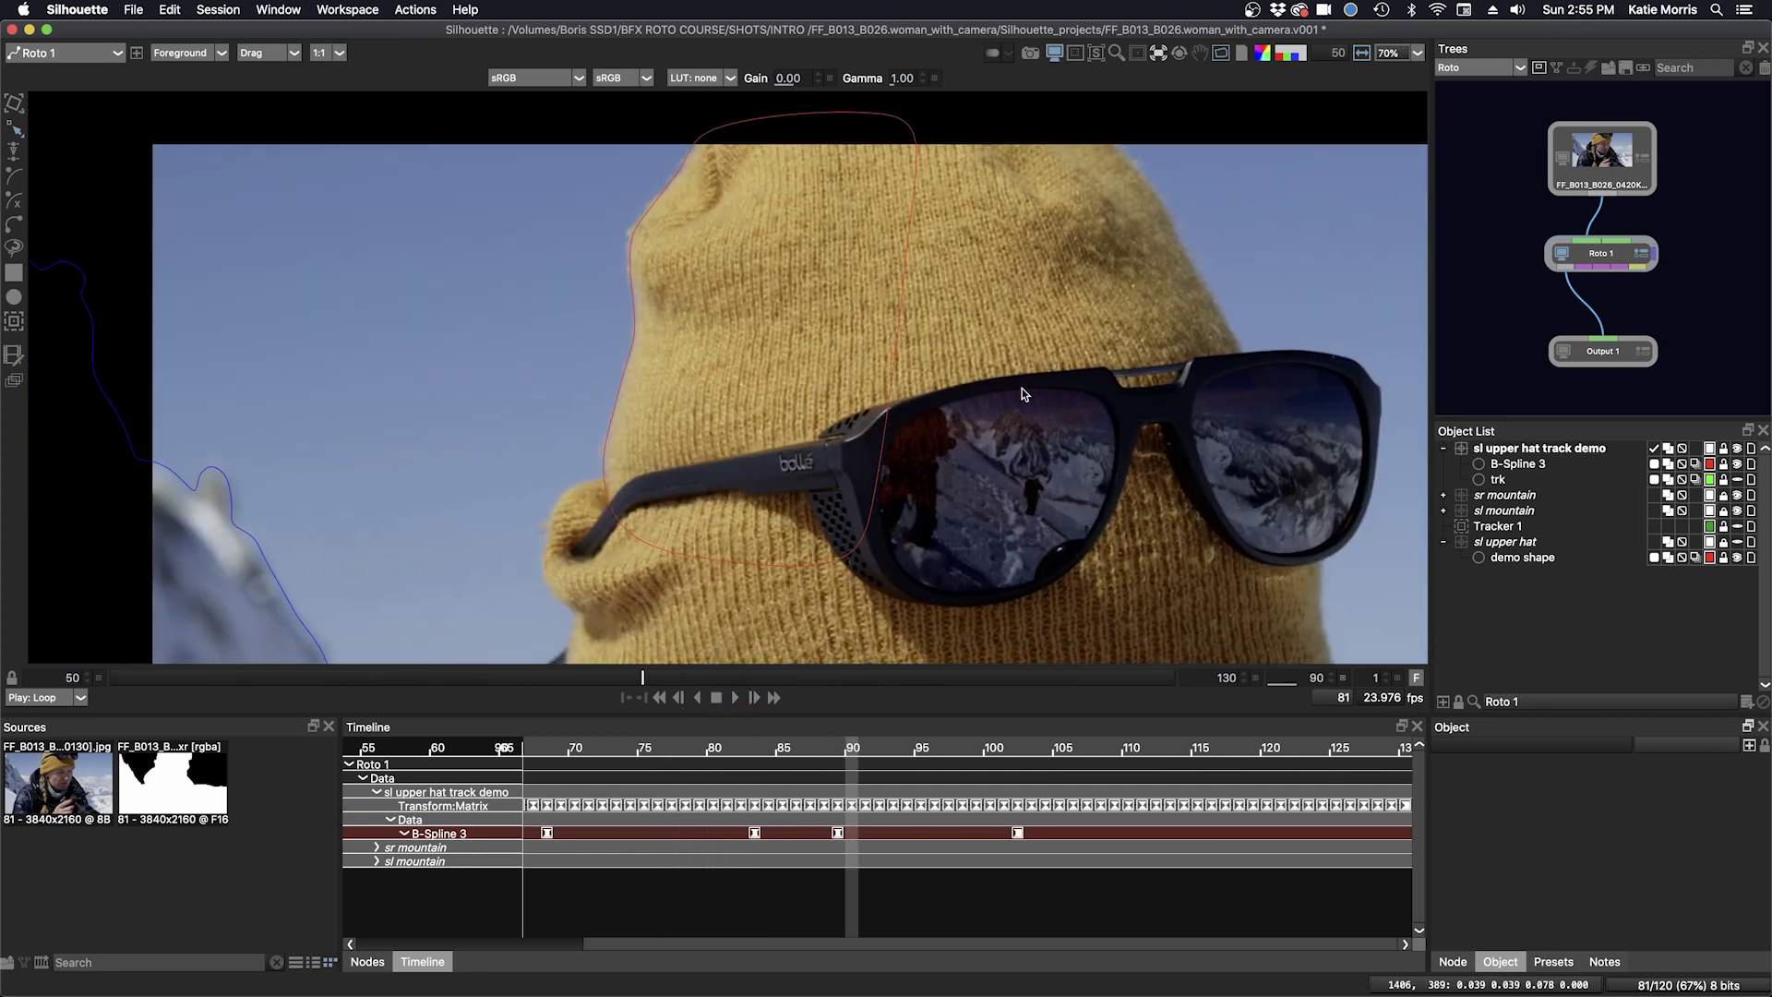
left_click(1444, 547)
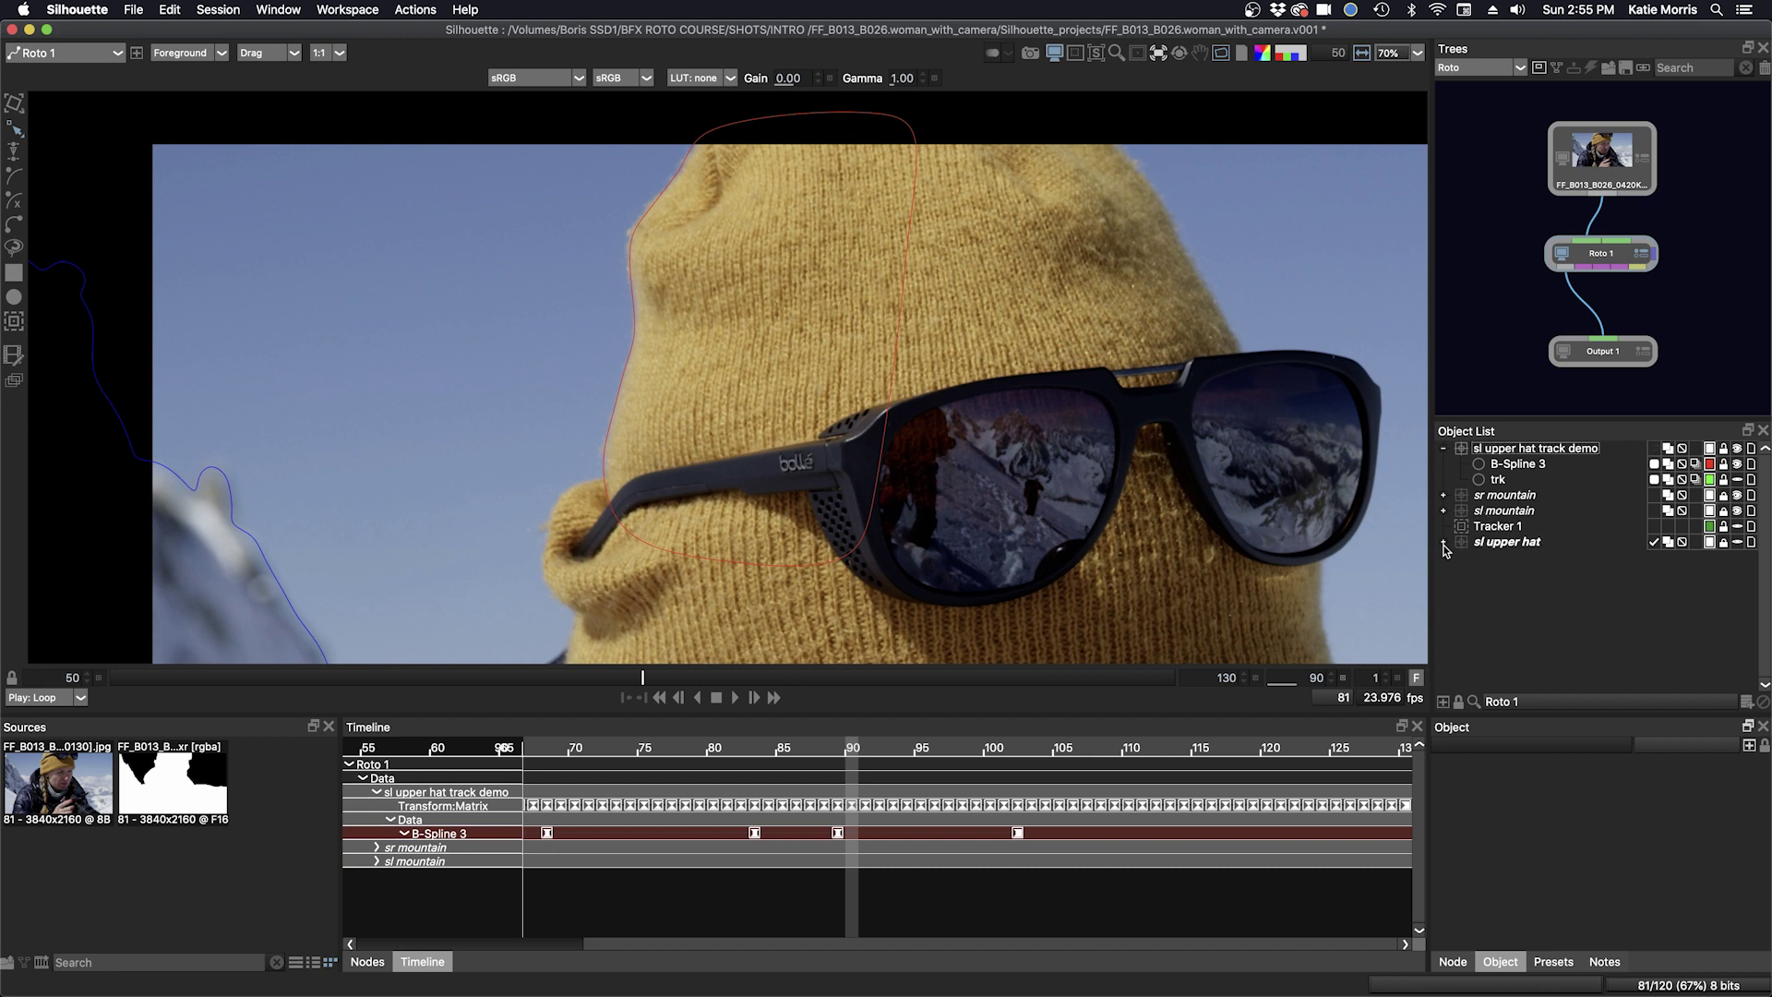
left_click(1444, 547)
left_click(1528, 559)
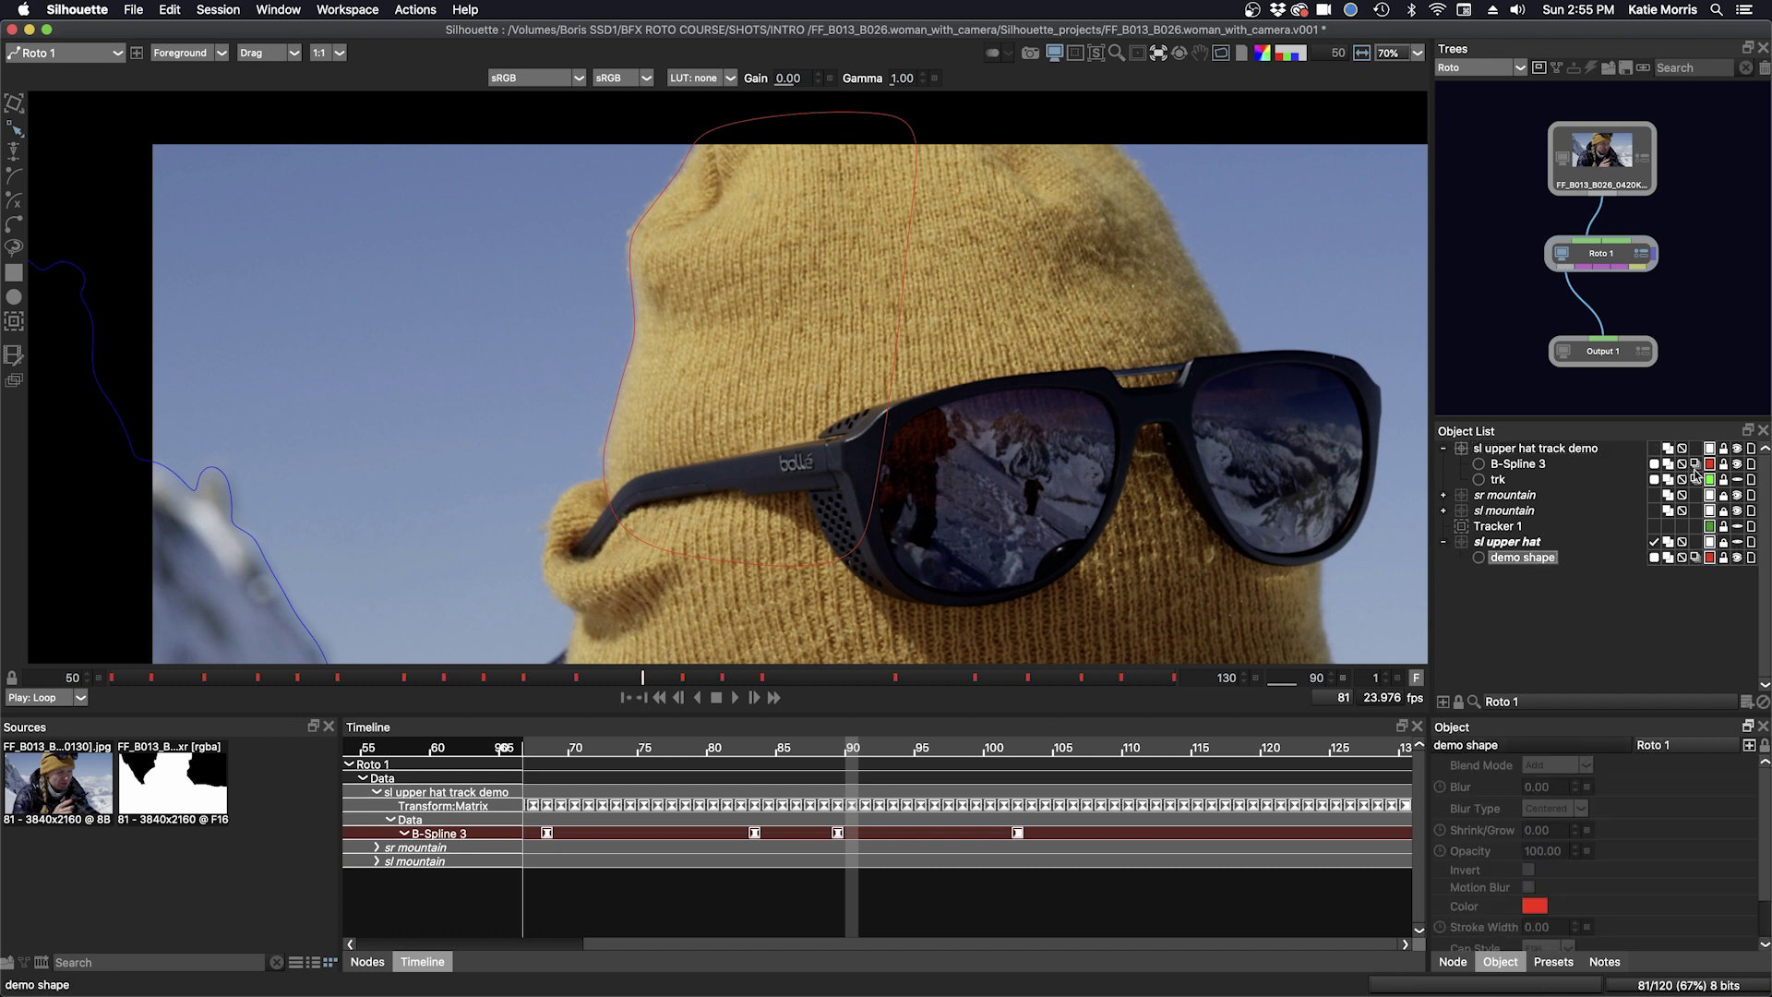
left_click(1724, 449)
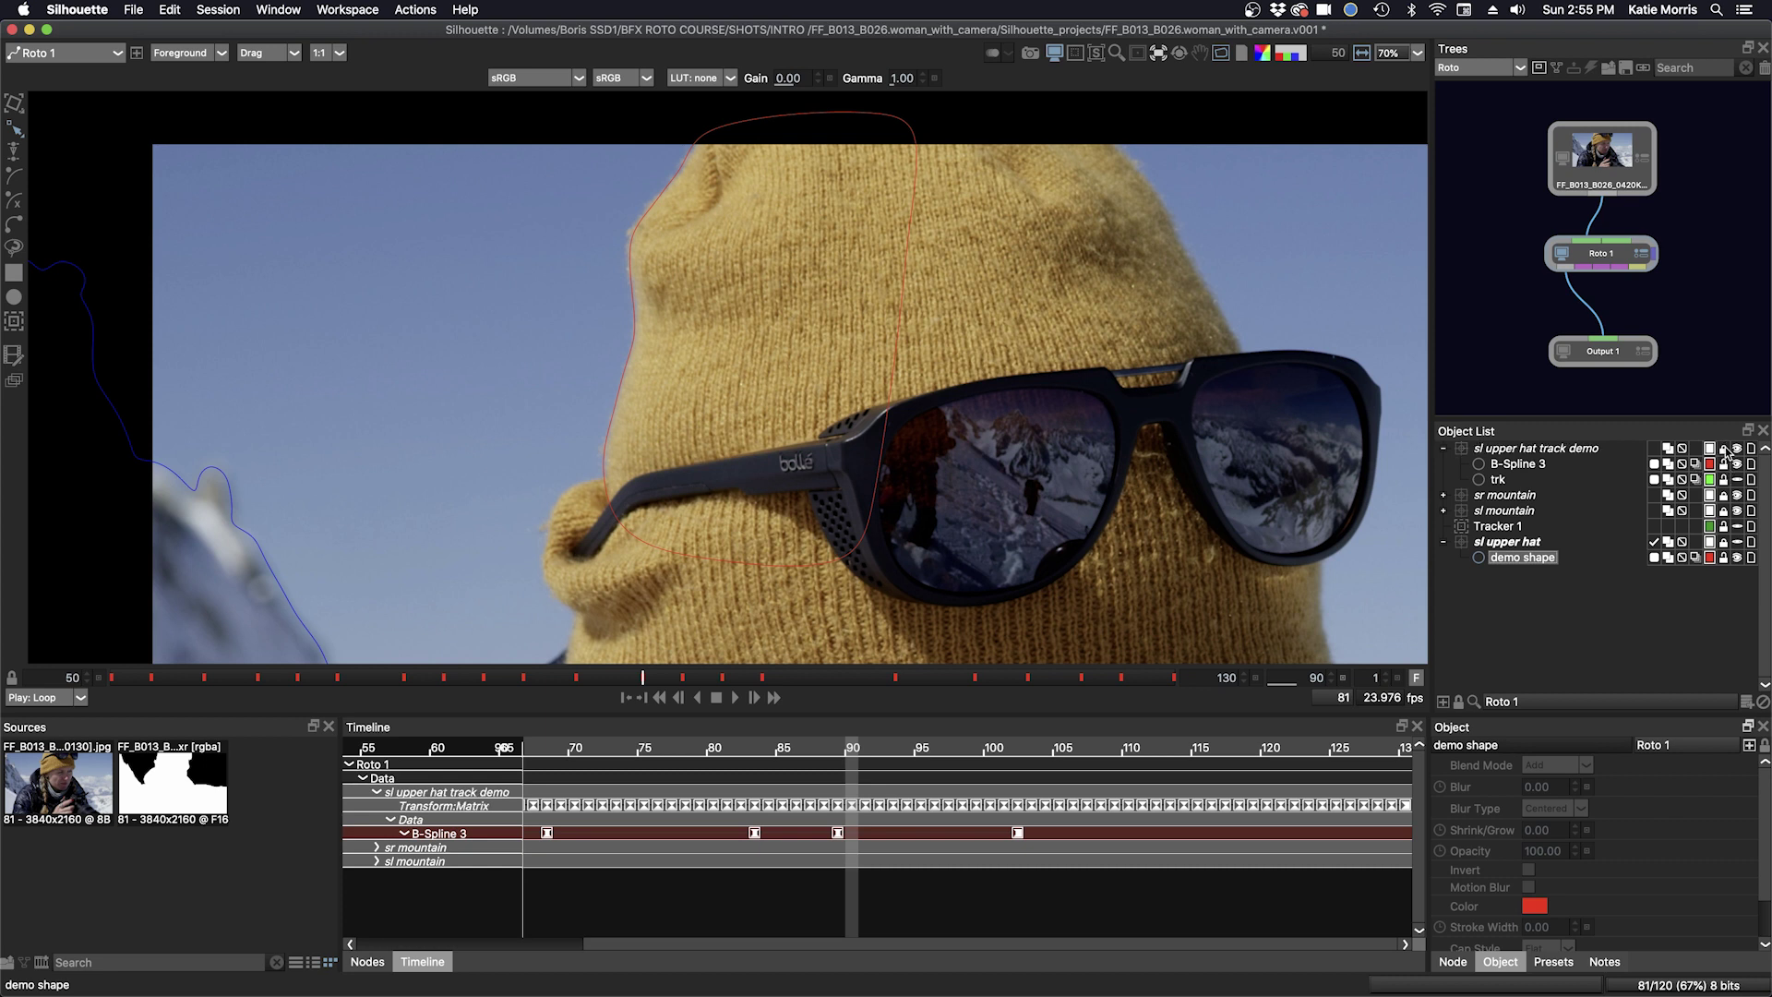
left_click(1708, 560)
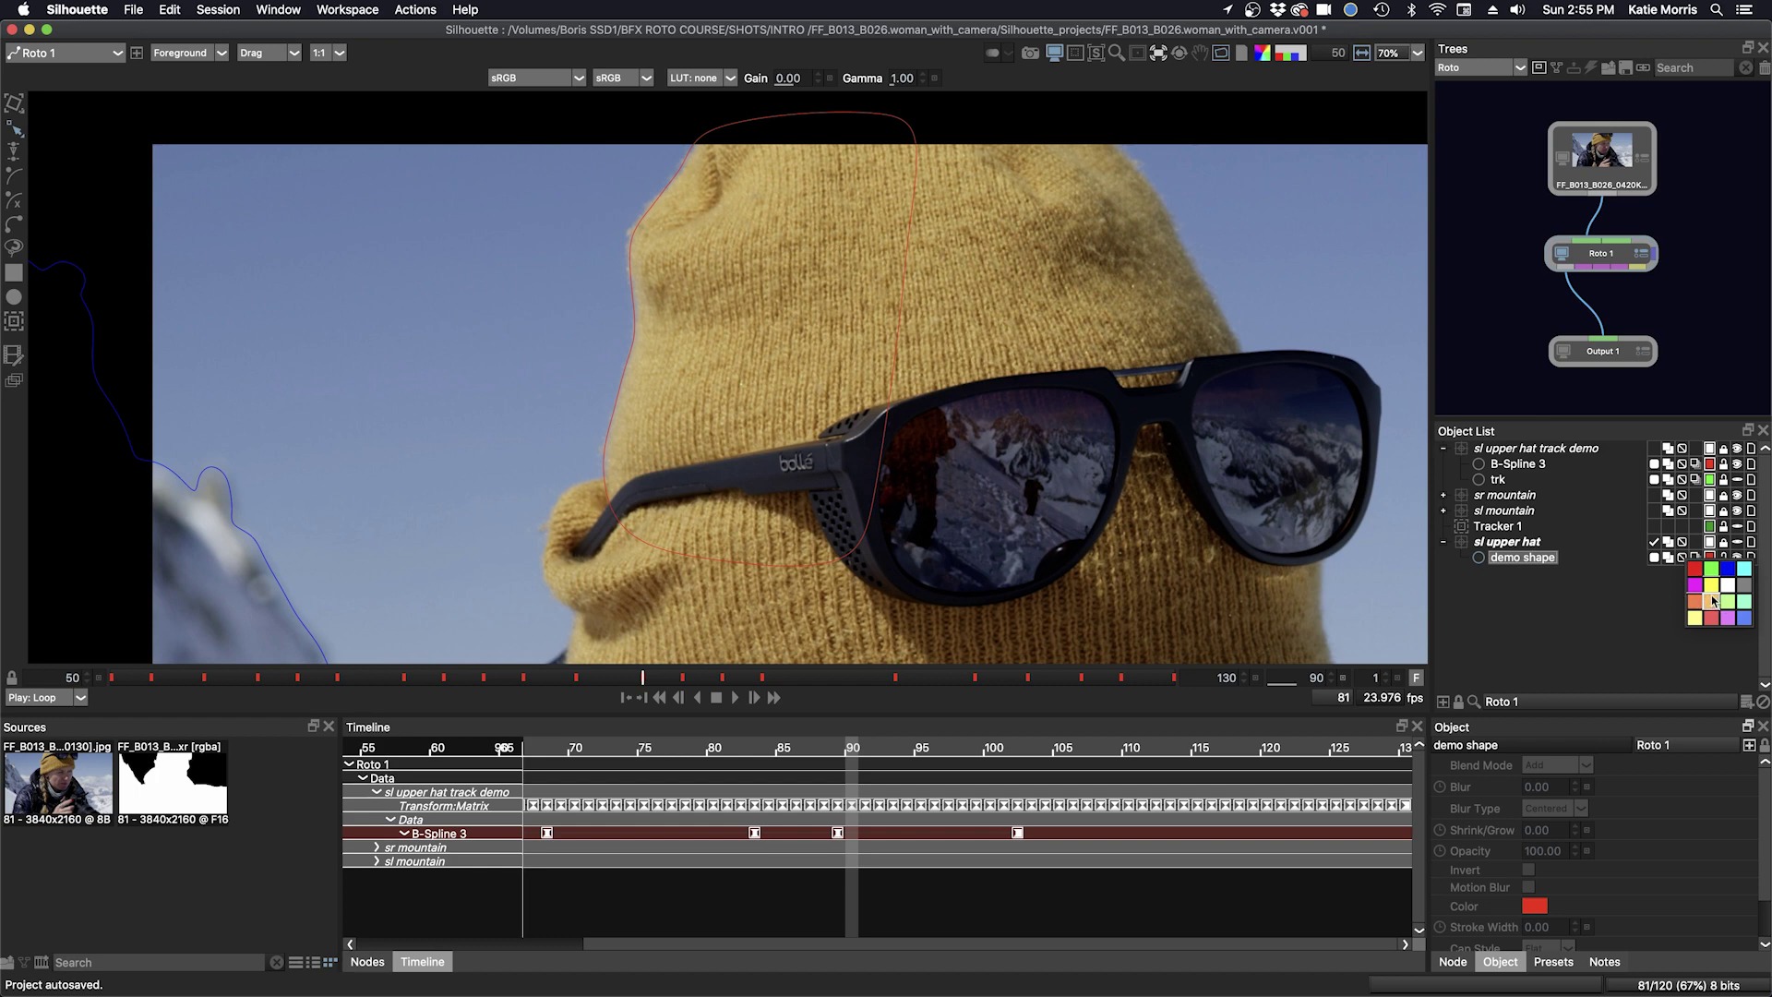
left_click(1728, 569)
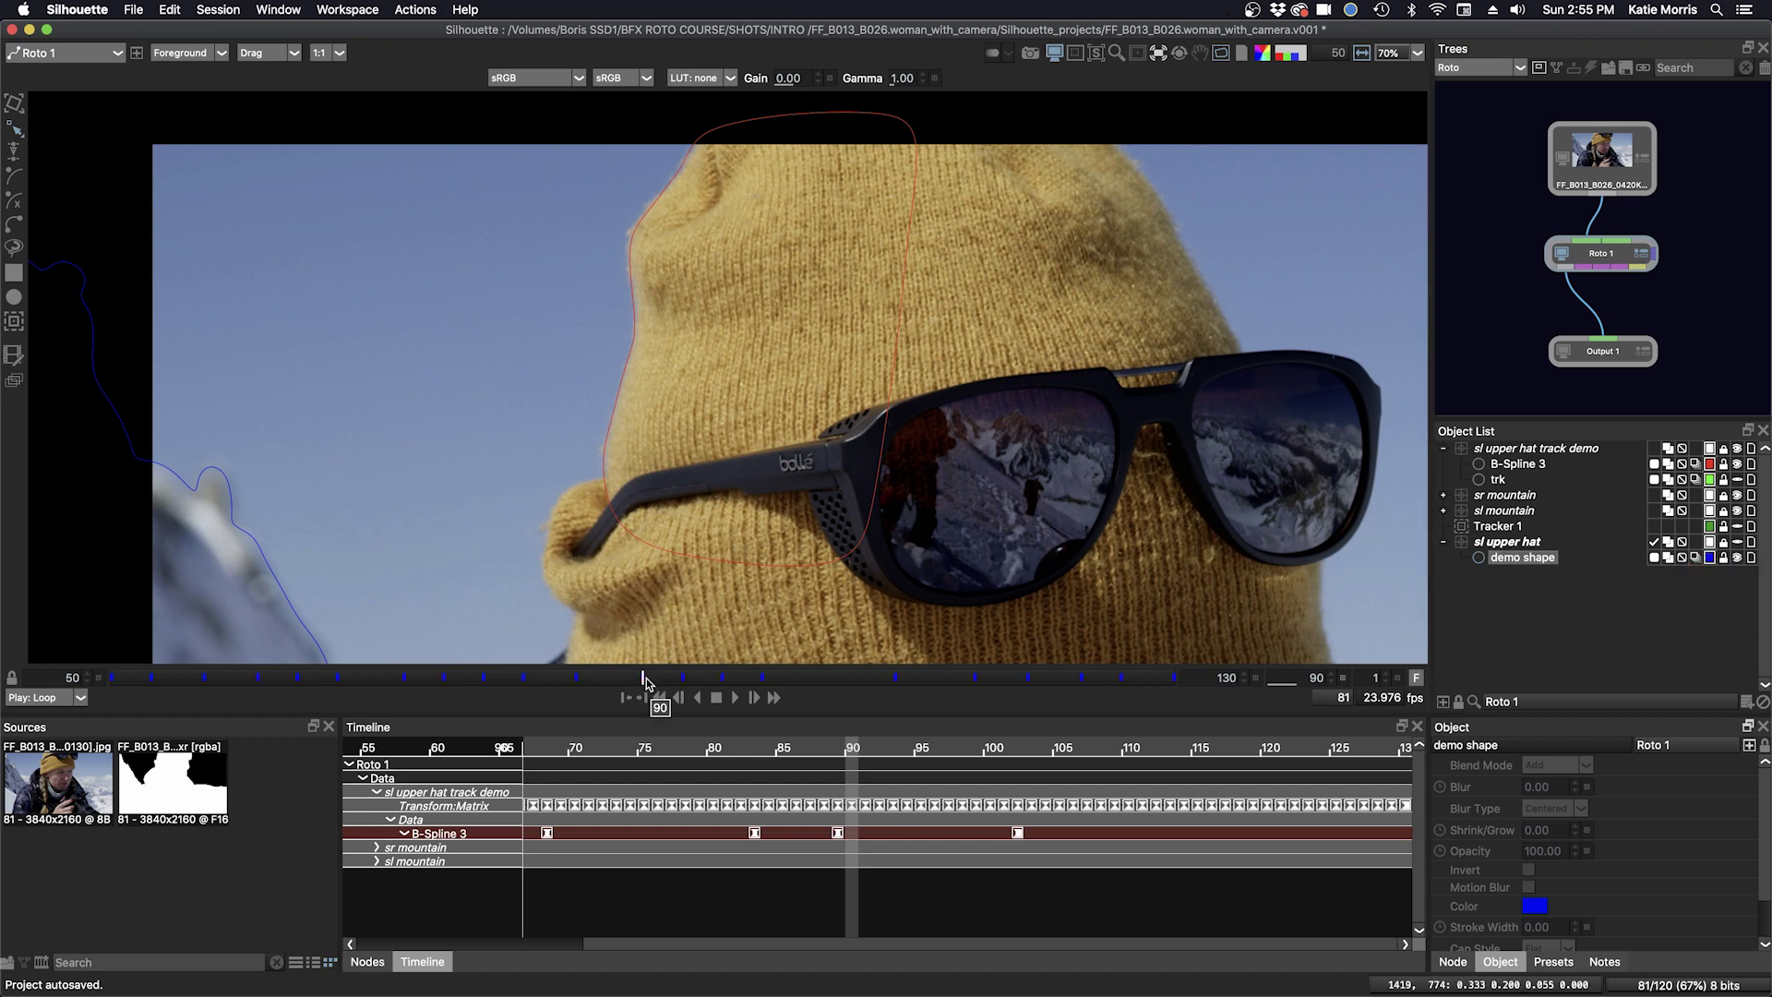
left_click_drag(646, 681, 962, 679)
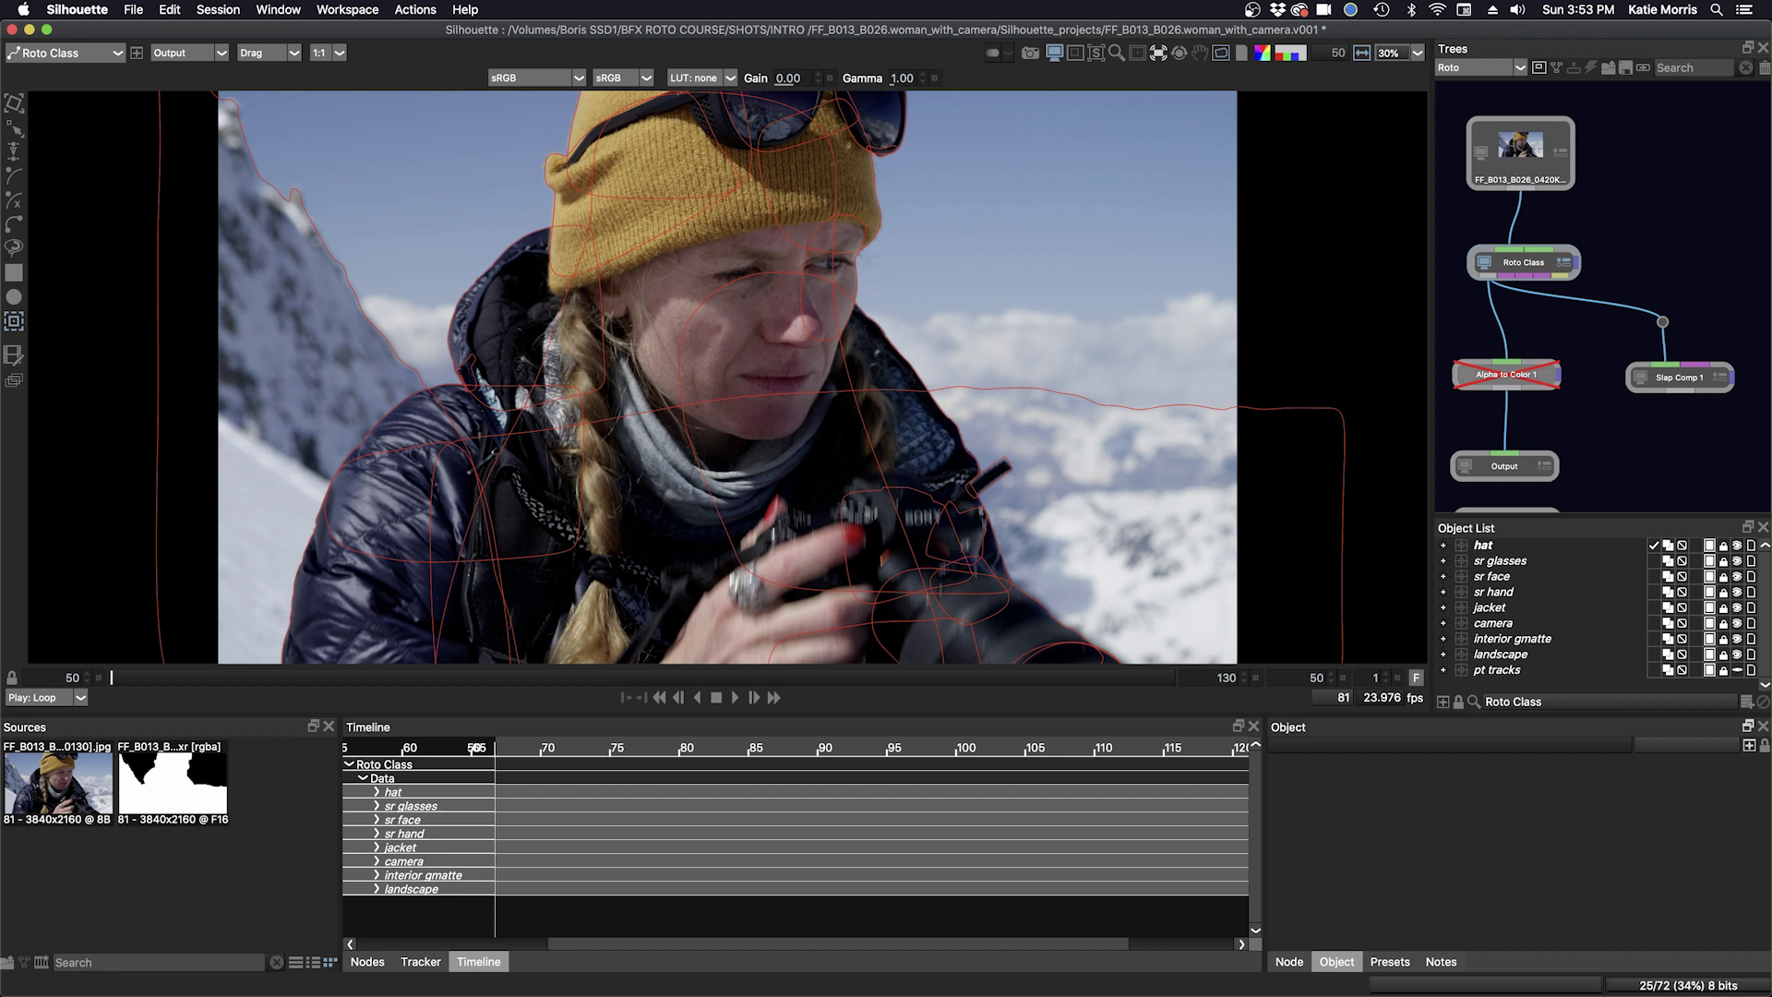
Select the layers from hat through landscape and expand them all to review their nested layers and shapes.
left_click(1483, 546)
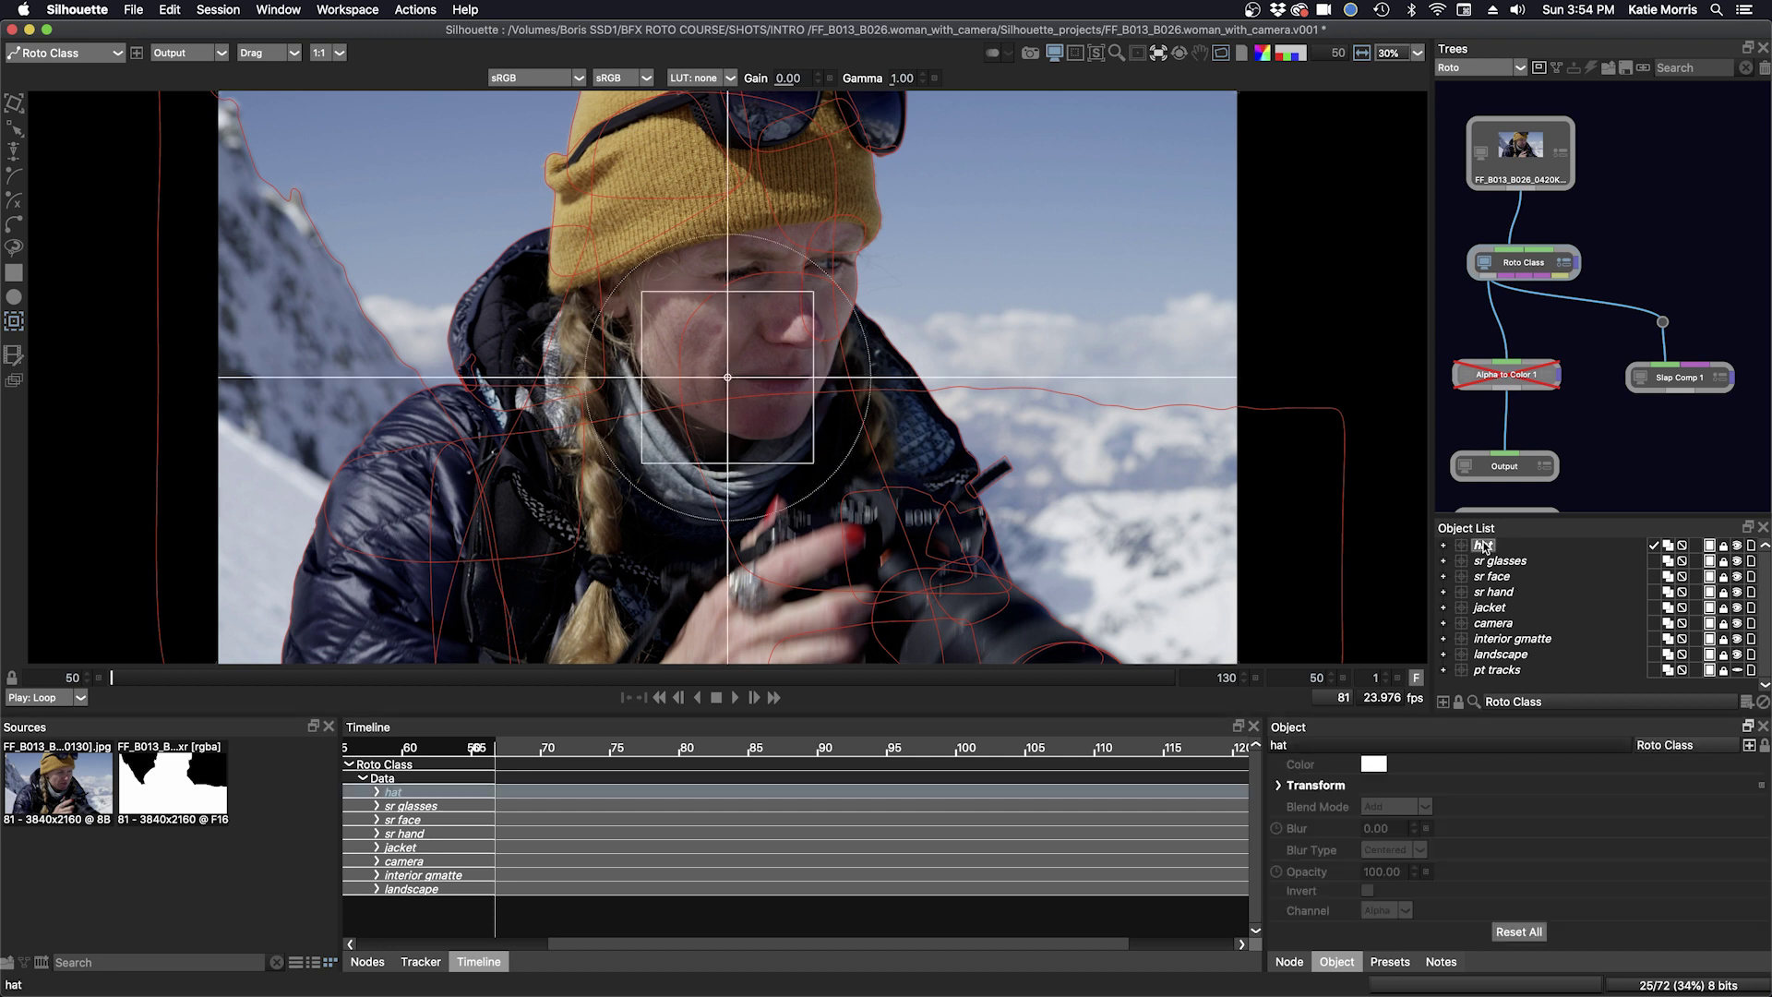
left_click(1499, 660, "shift")
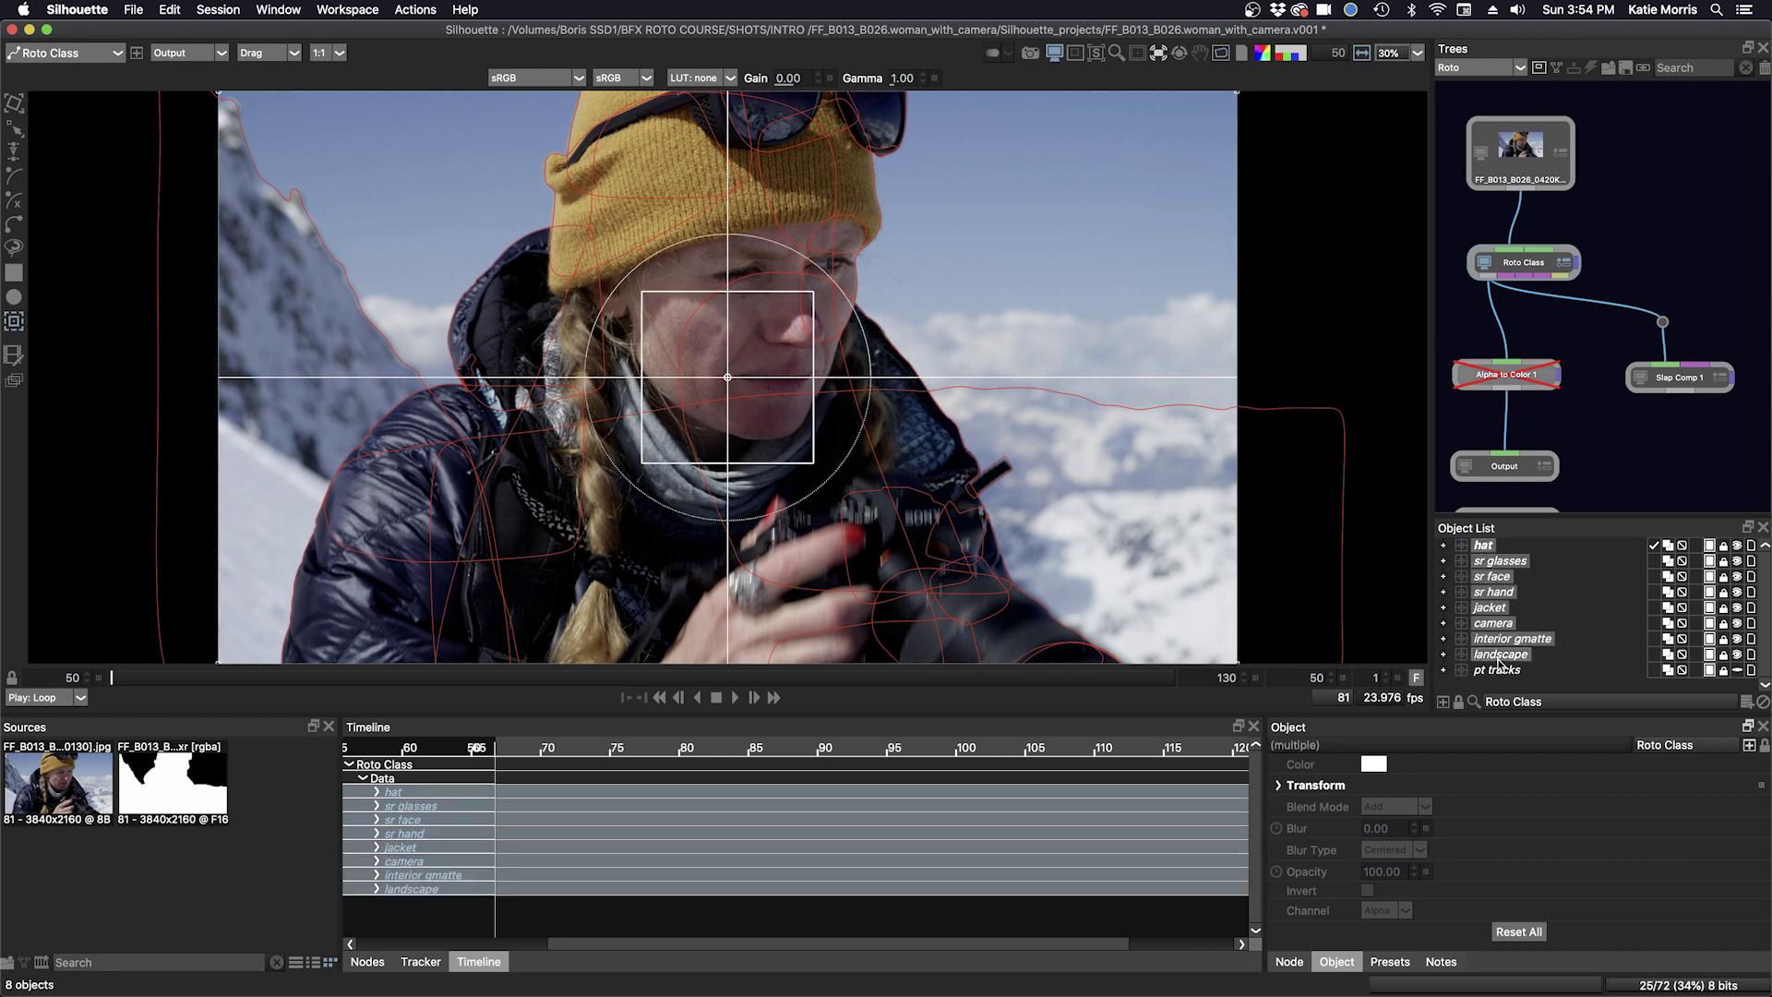
left_click(1443, 546)
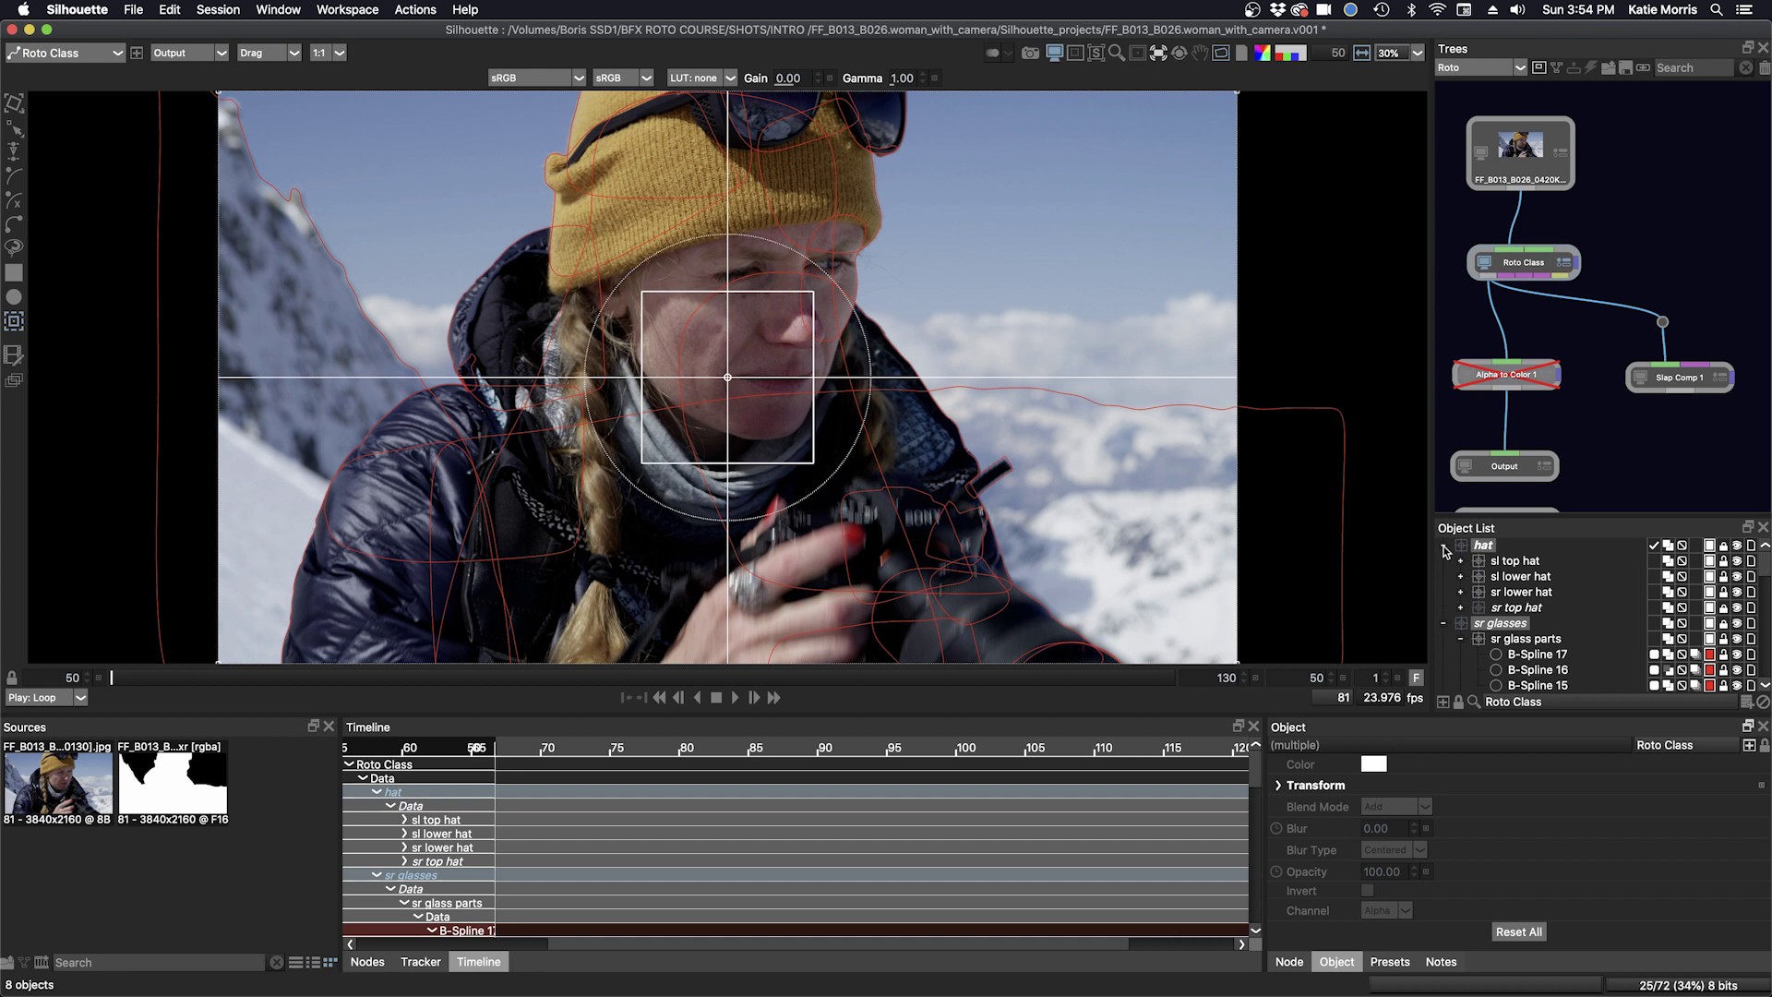
scroll(1646, 636, "down", 10)
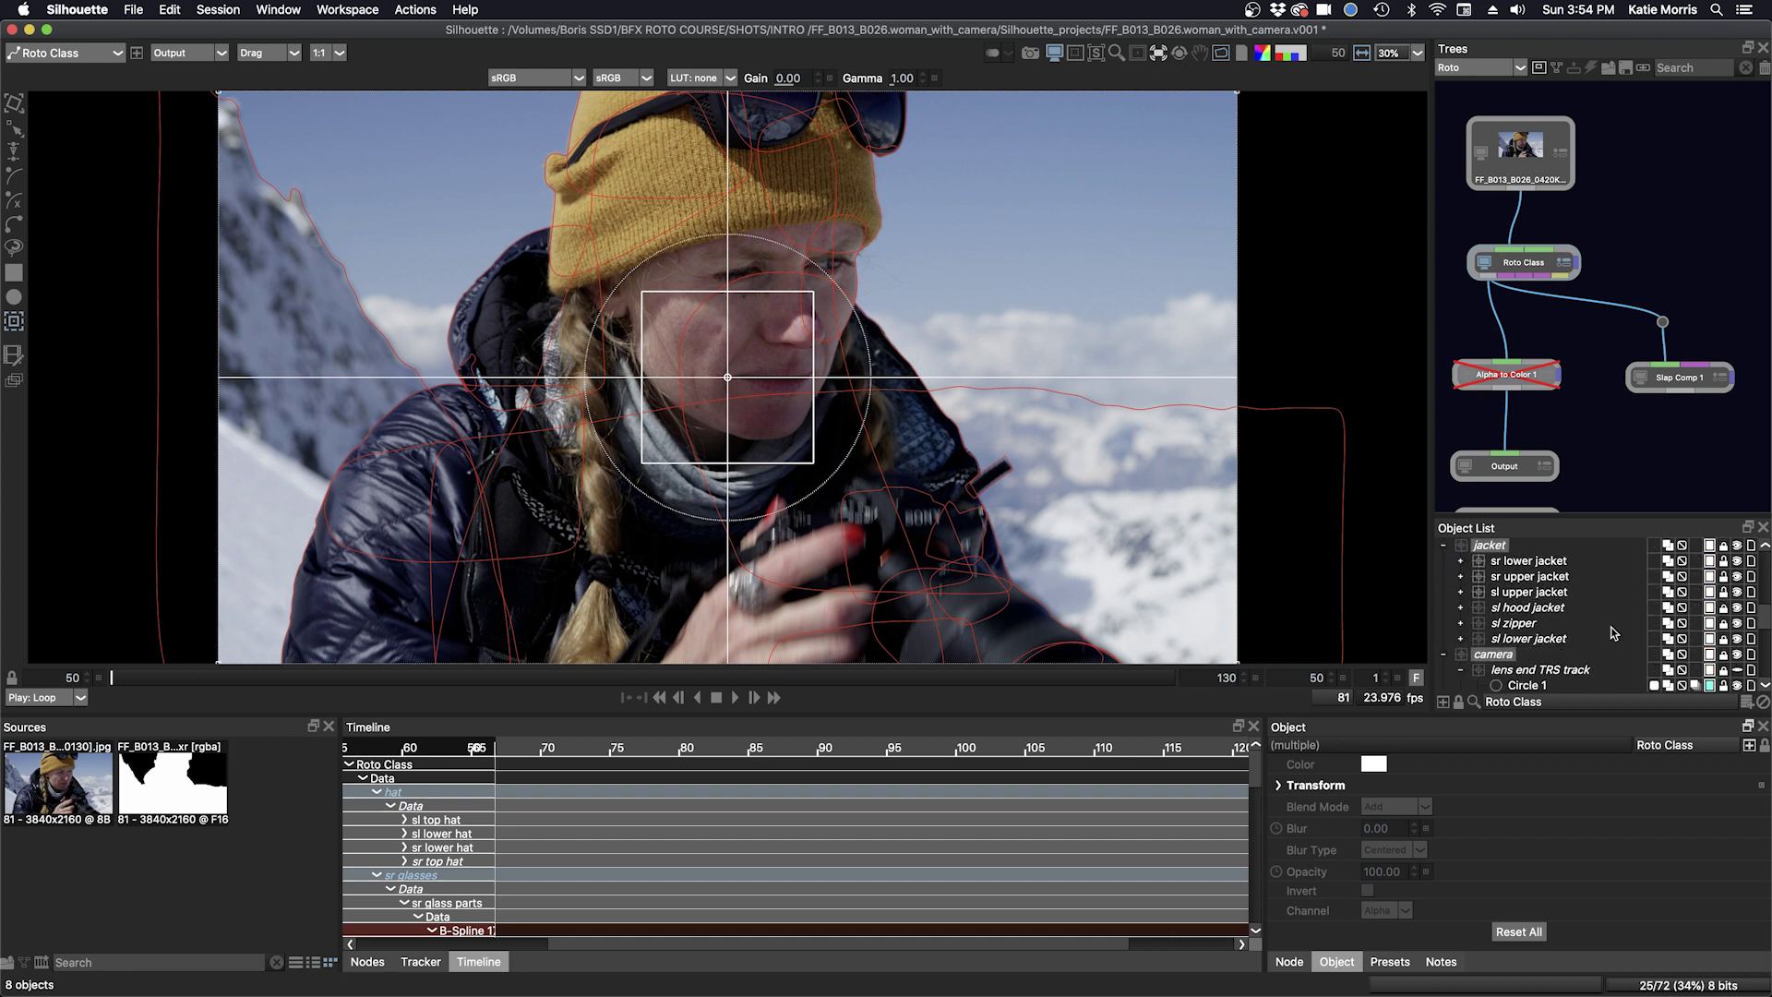
scroll(1609, 628, "down", 5)
scroll(1610, 628, "up", 7)
scroll(1599, 618, "up", 6)
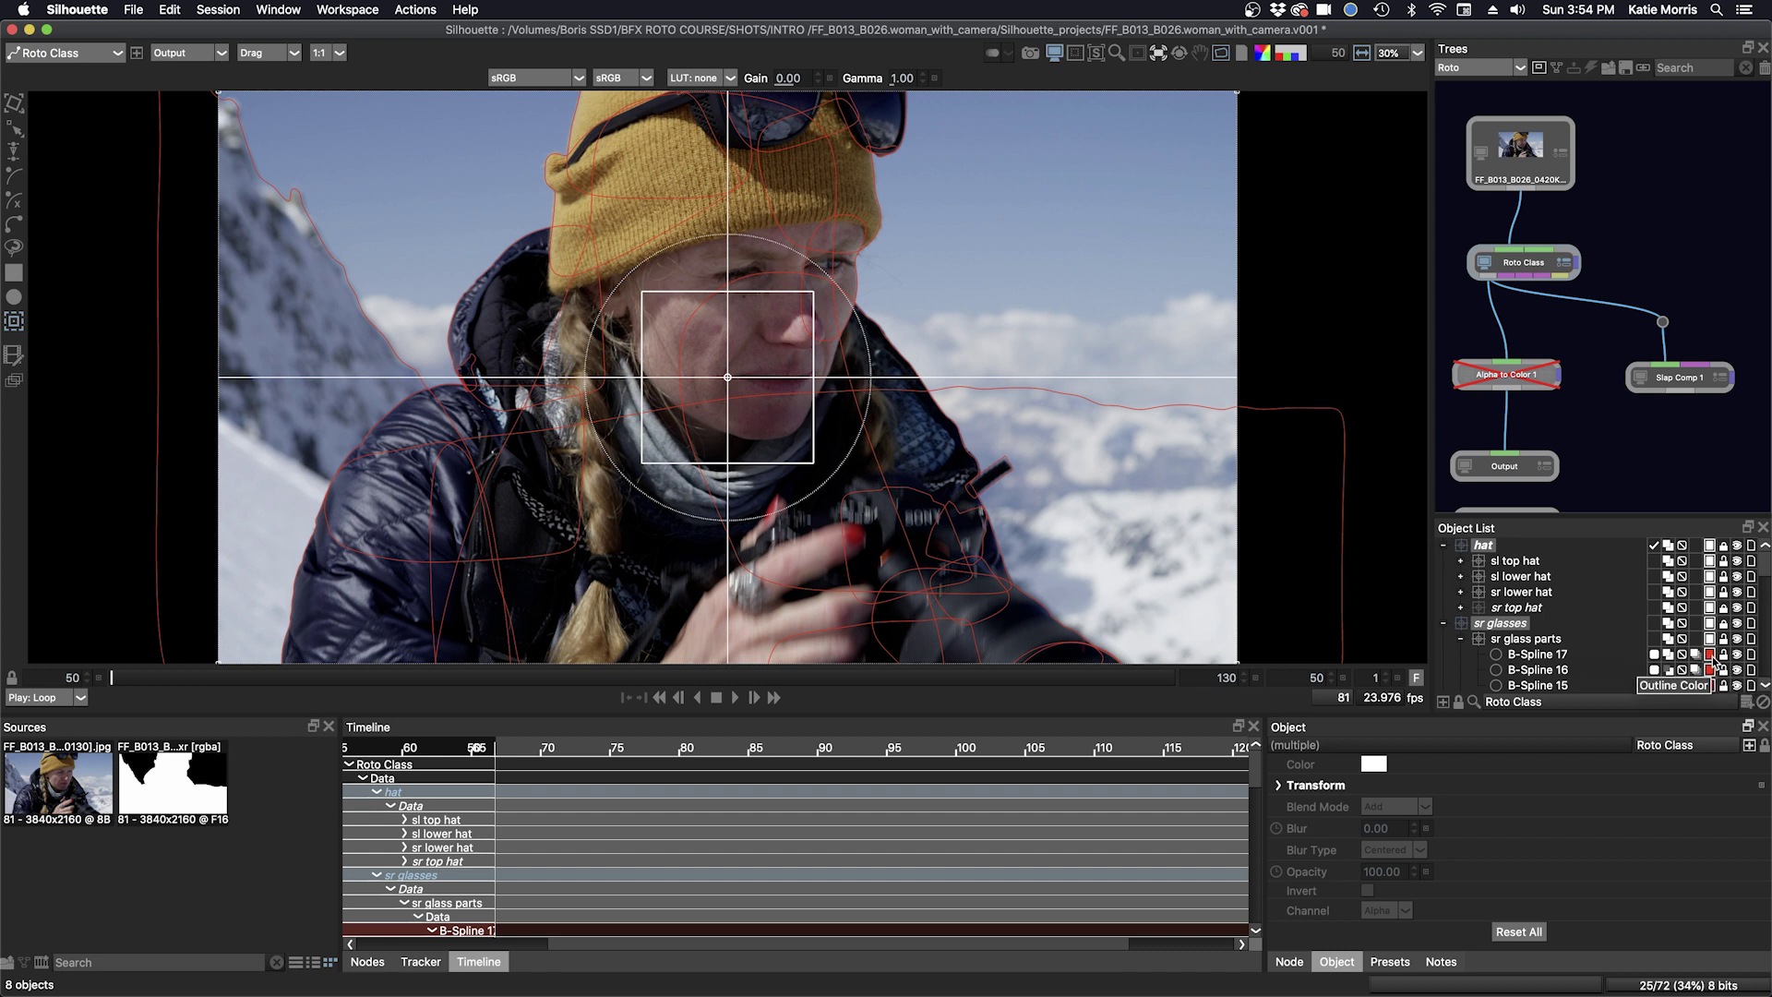
Select all the shapes in Roto Class and give them varied outline colors with Auto Color.
key("super+a")
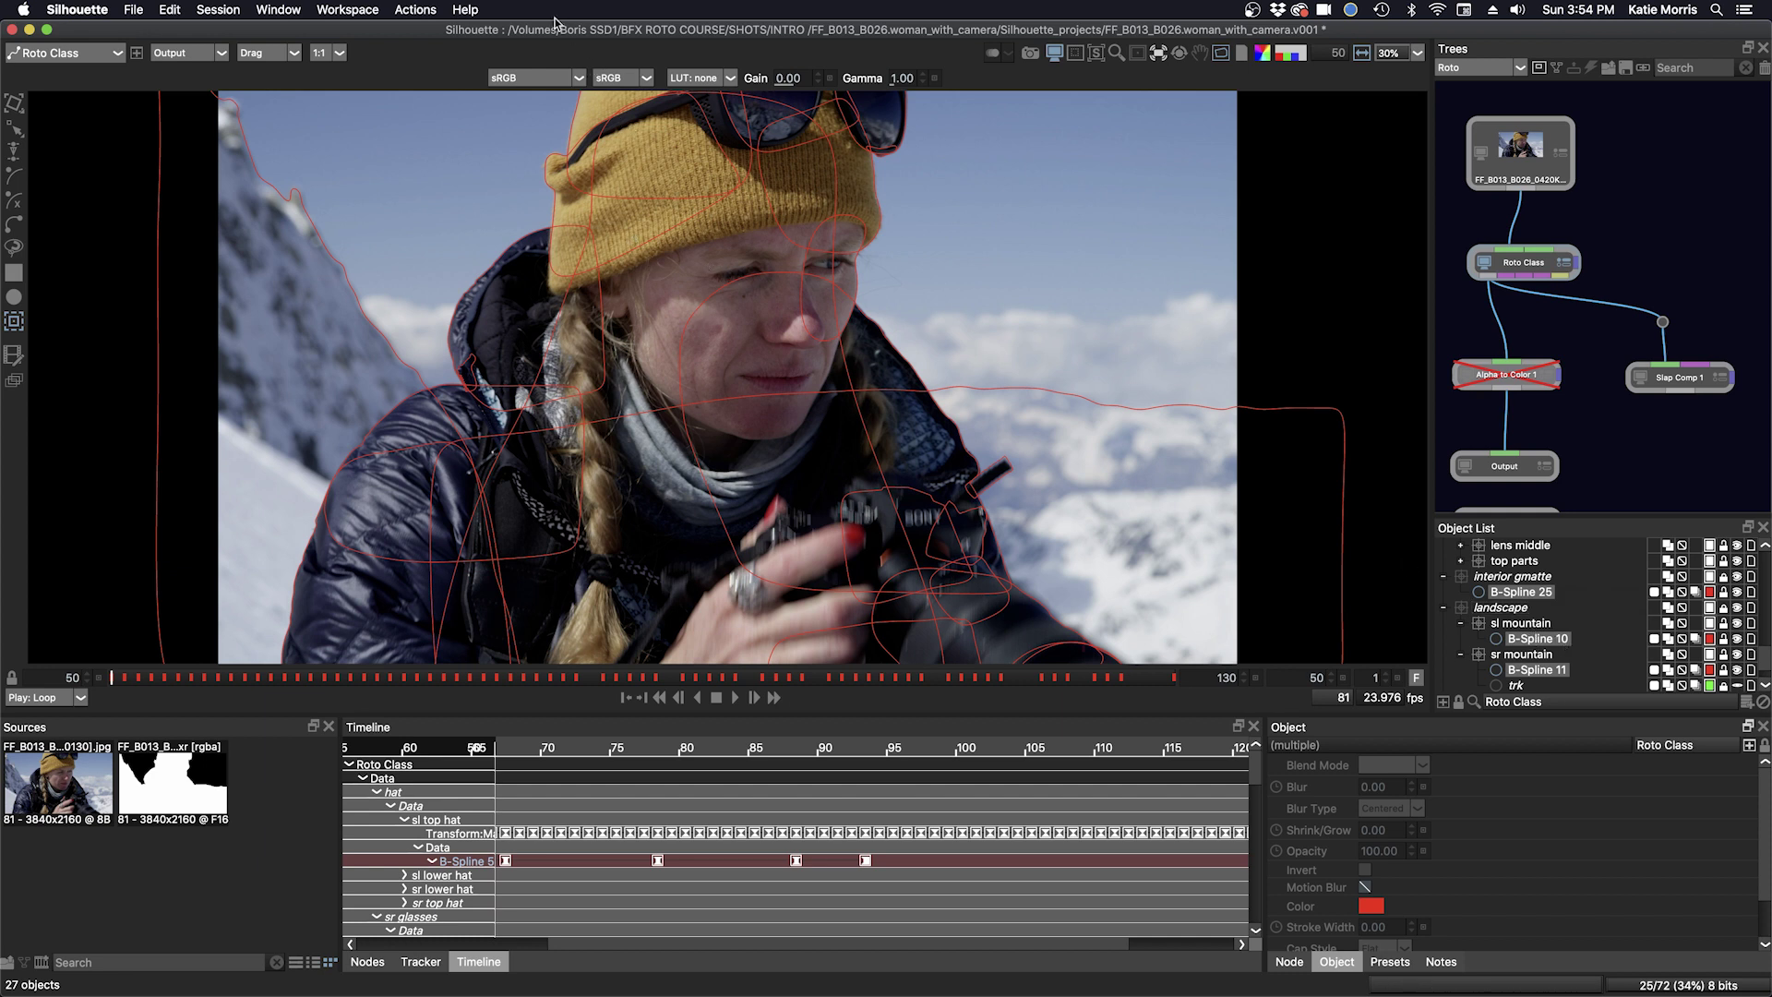
left_click(409, 11)
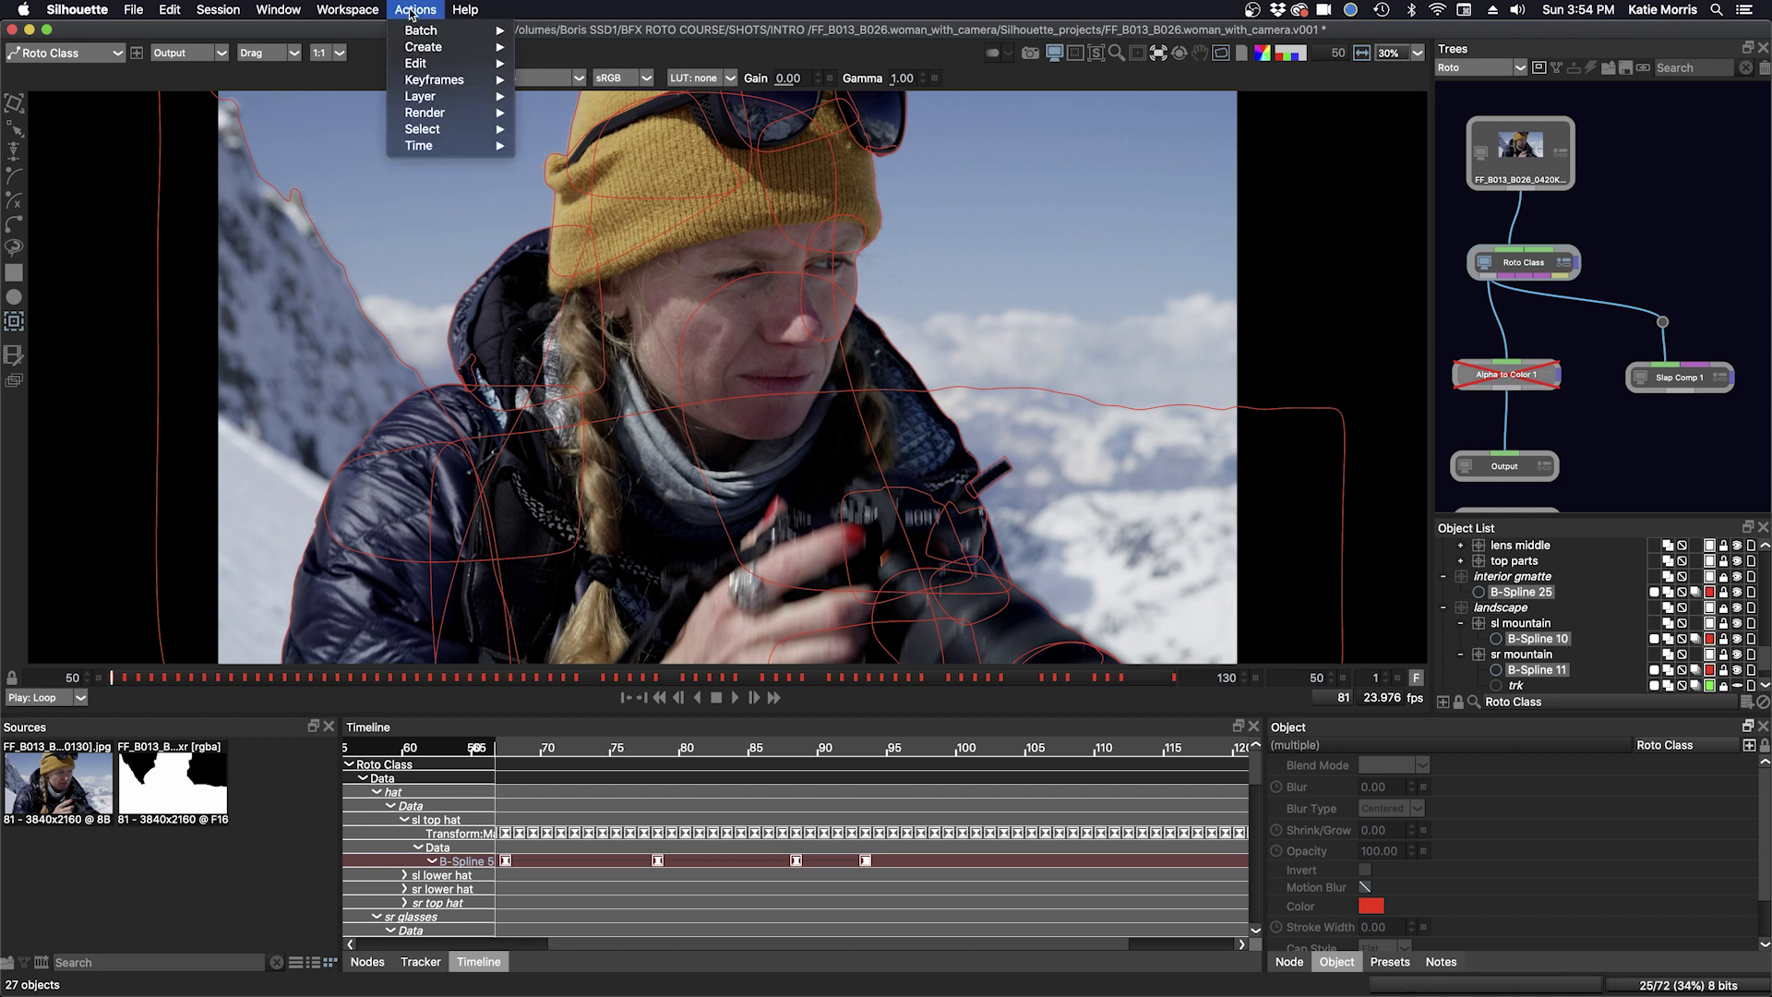
mouse_move(437, 66)
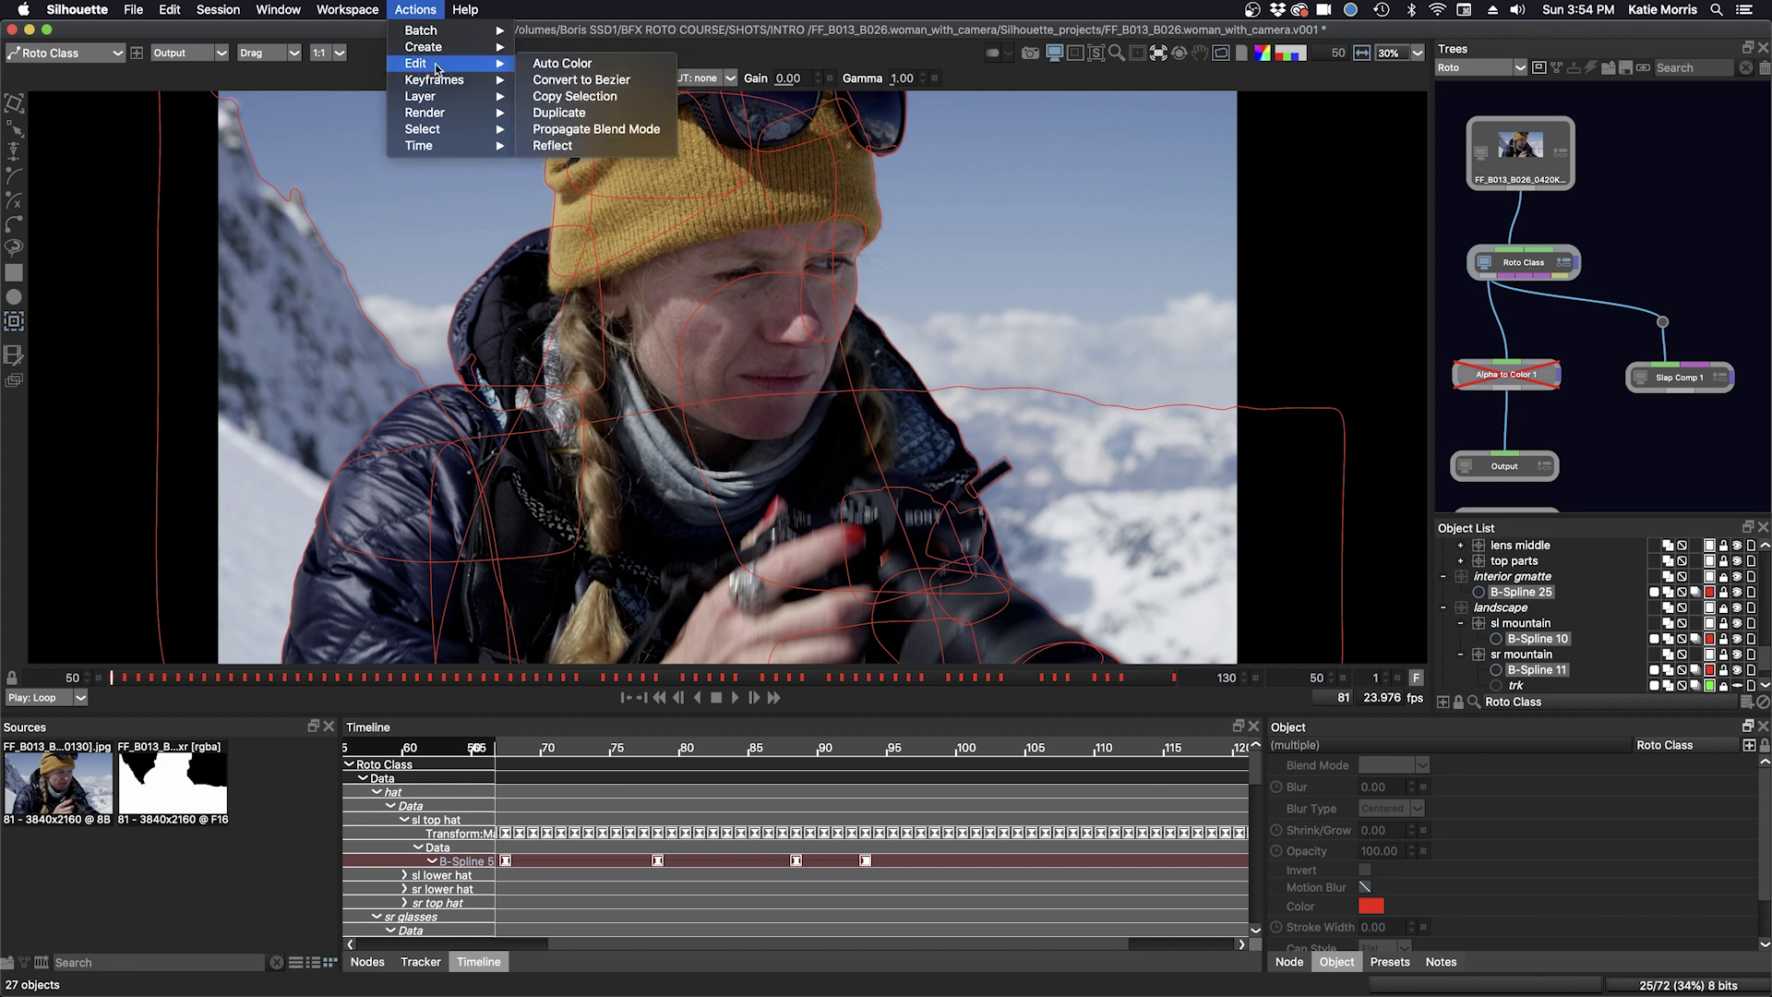
left_click(551, 65)
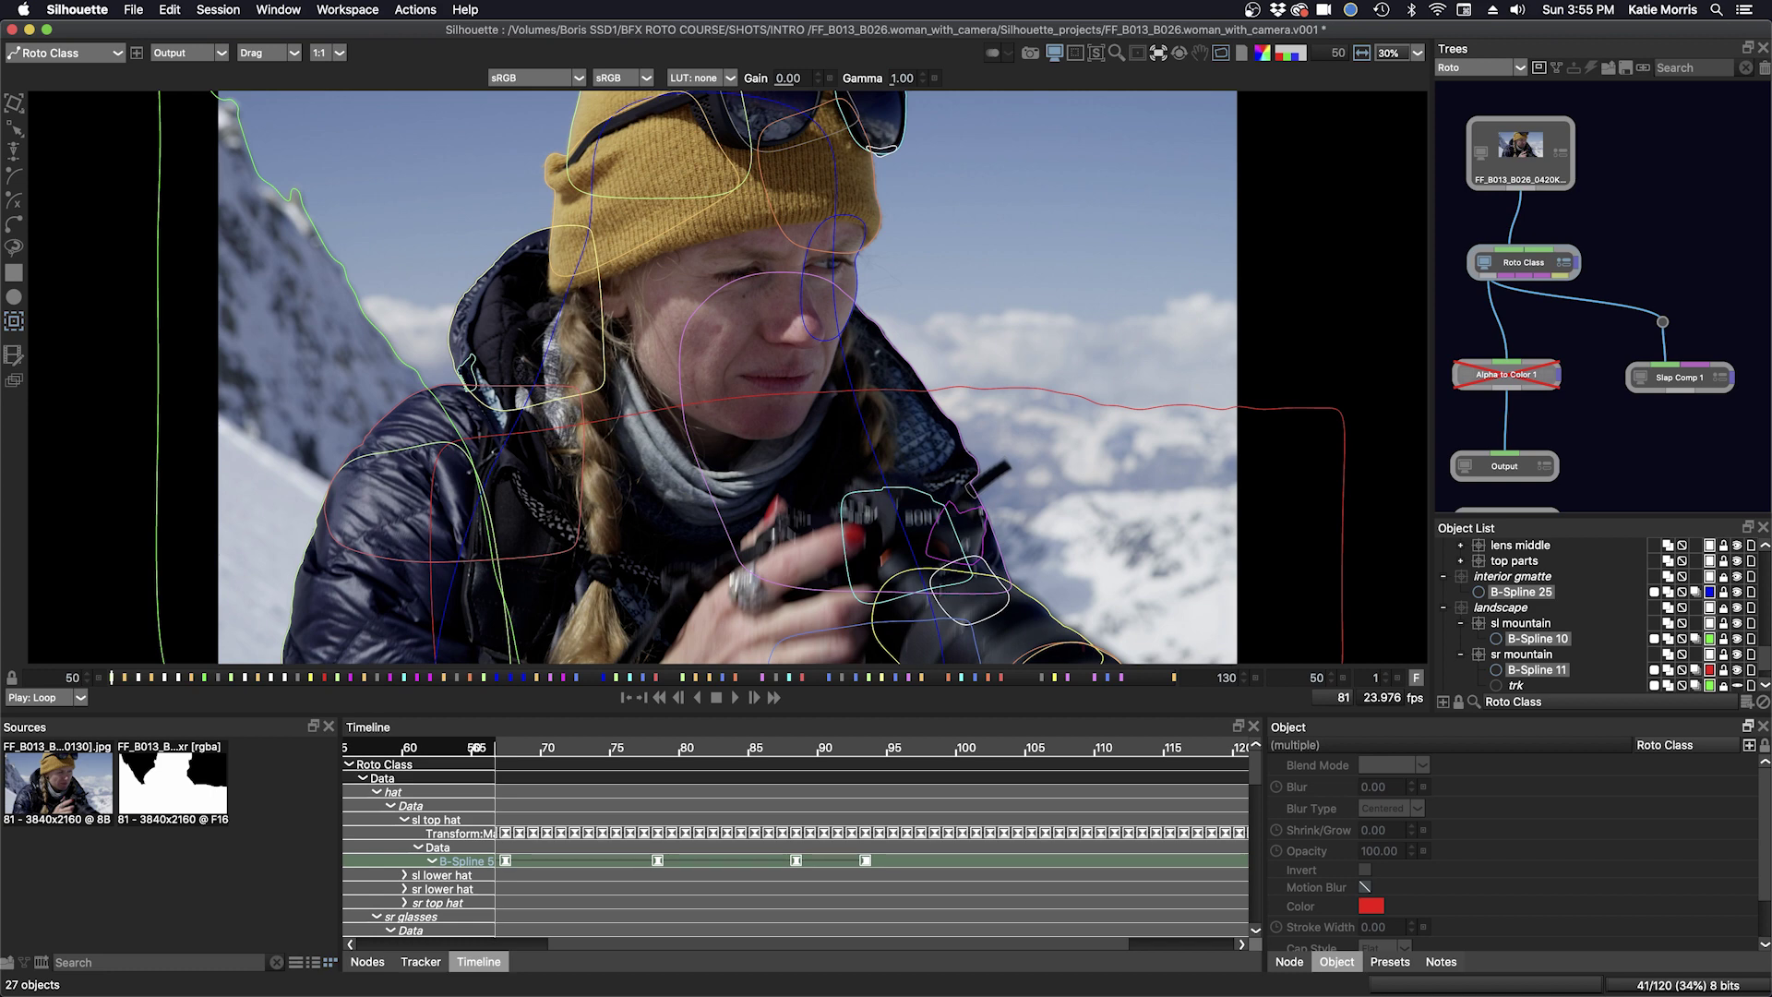
View the Slap Comp 1 node and set its overlay color to Magenta and its opacity to 48.
left_click(1668, 384)
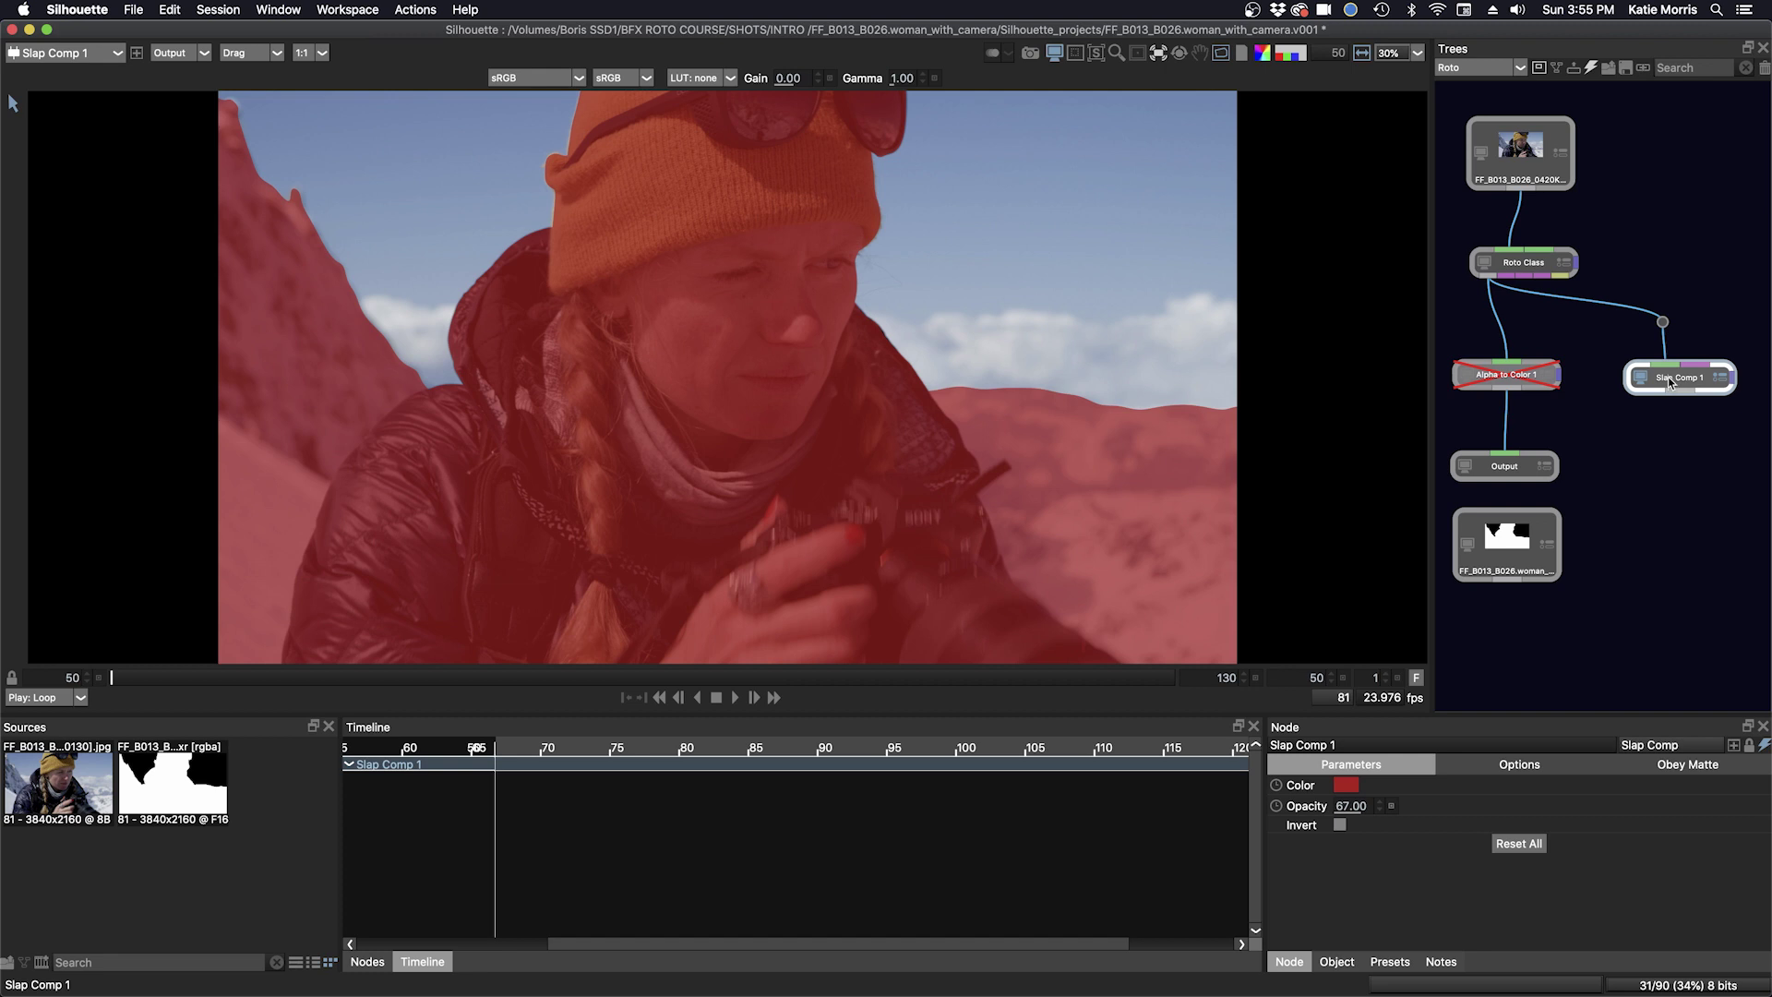
left_click_drag(1670, 381, 1672, 372)
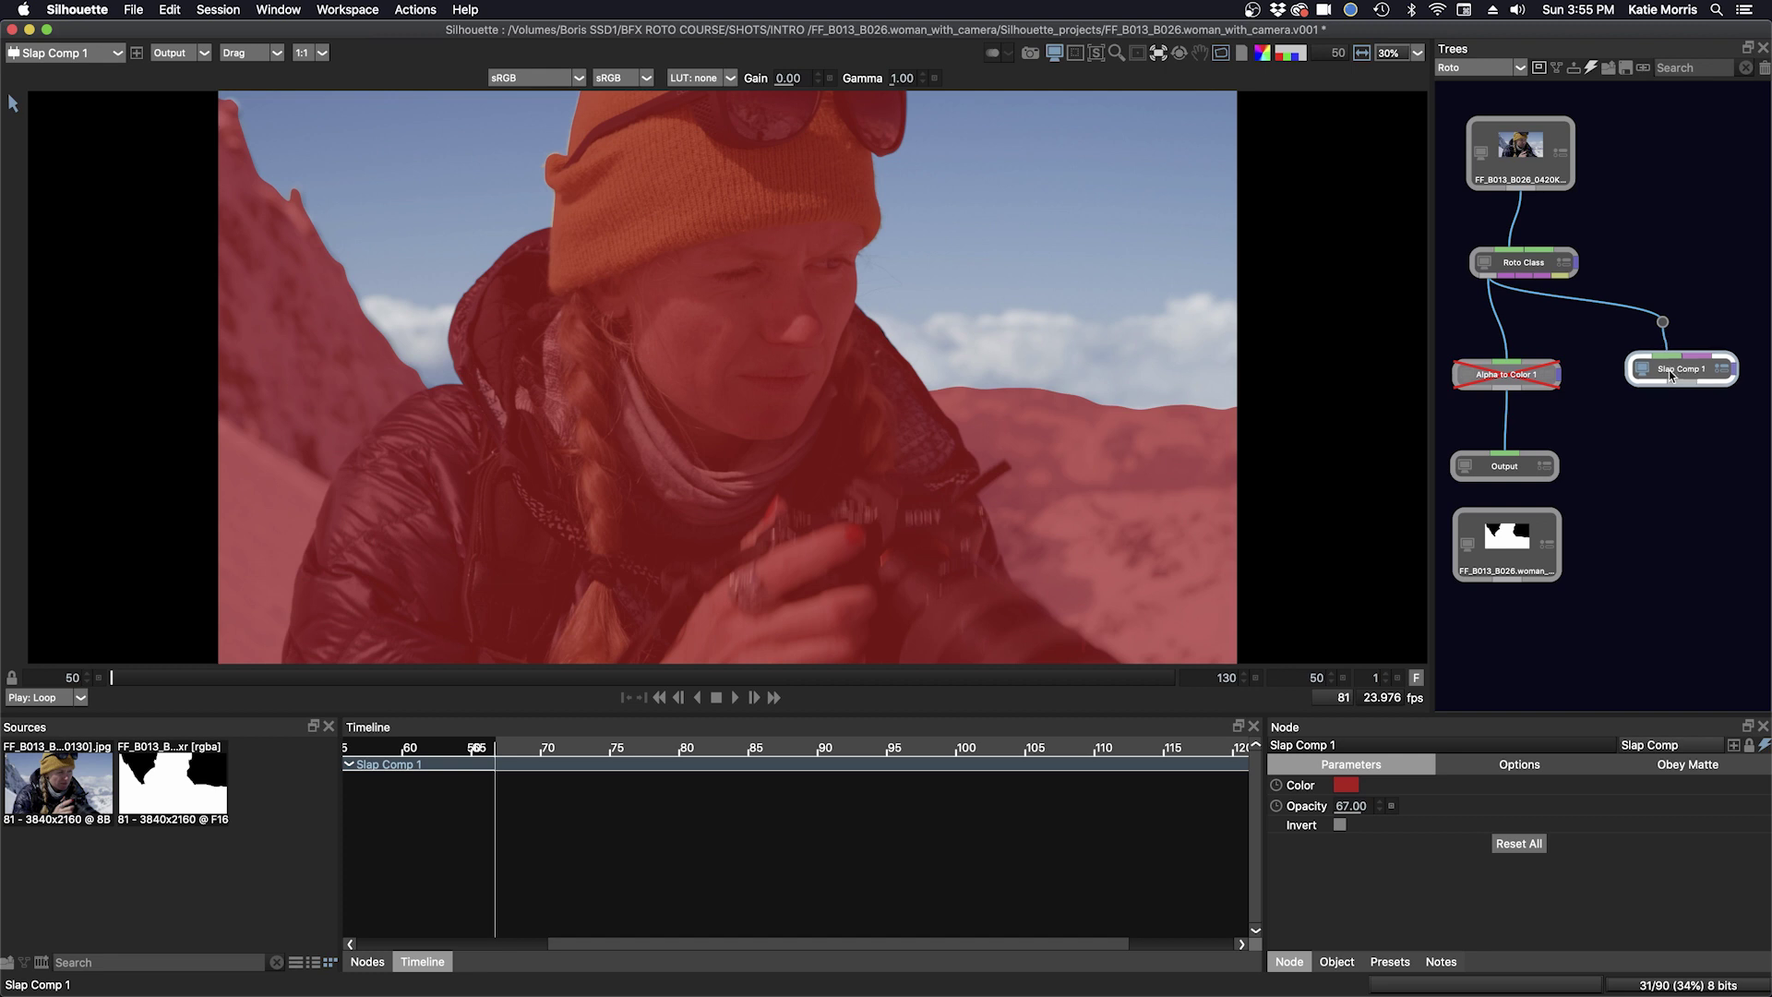
left_click(1346, 785)
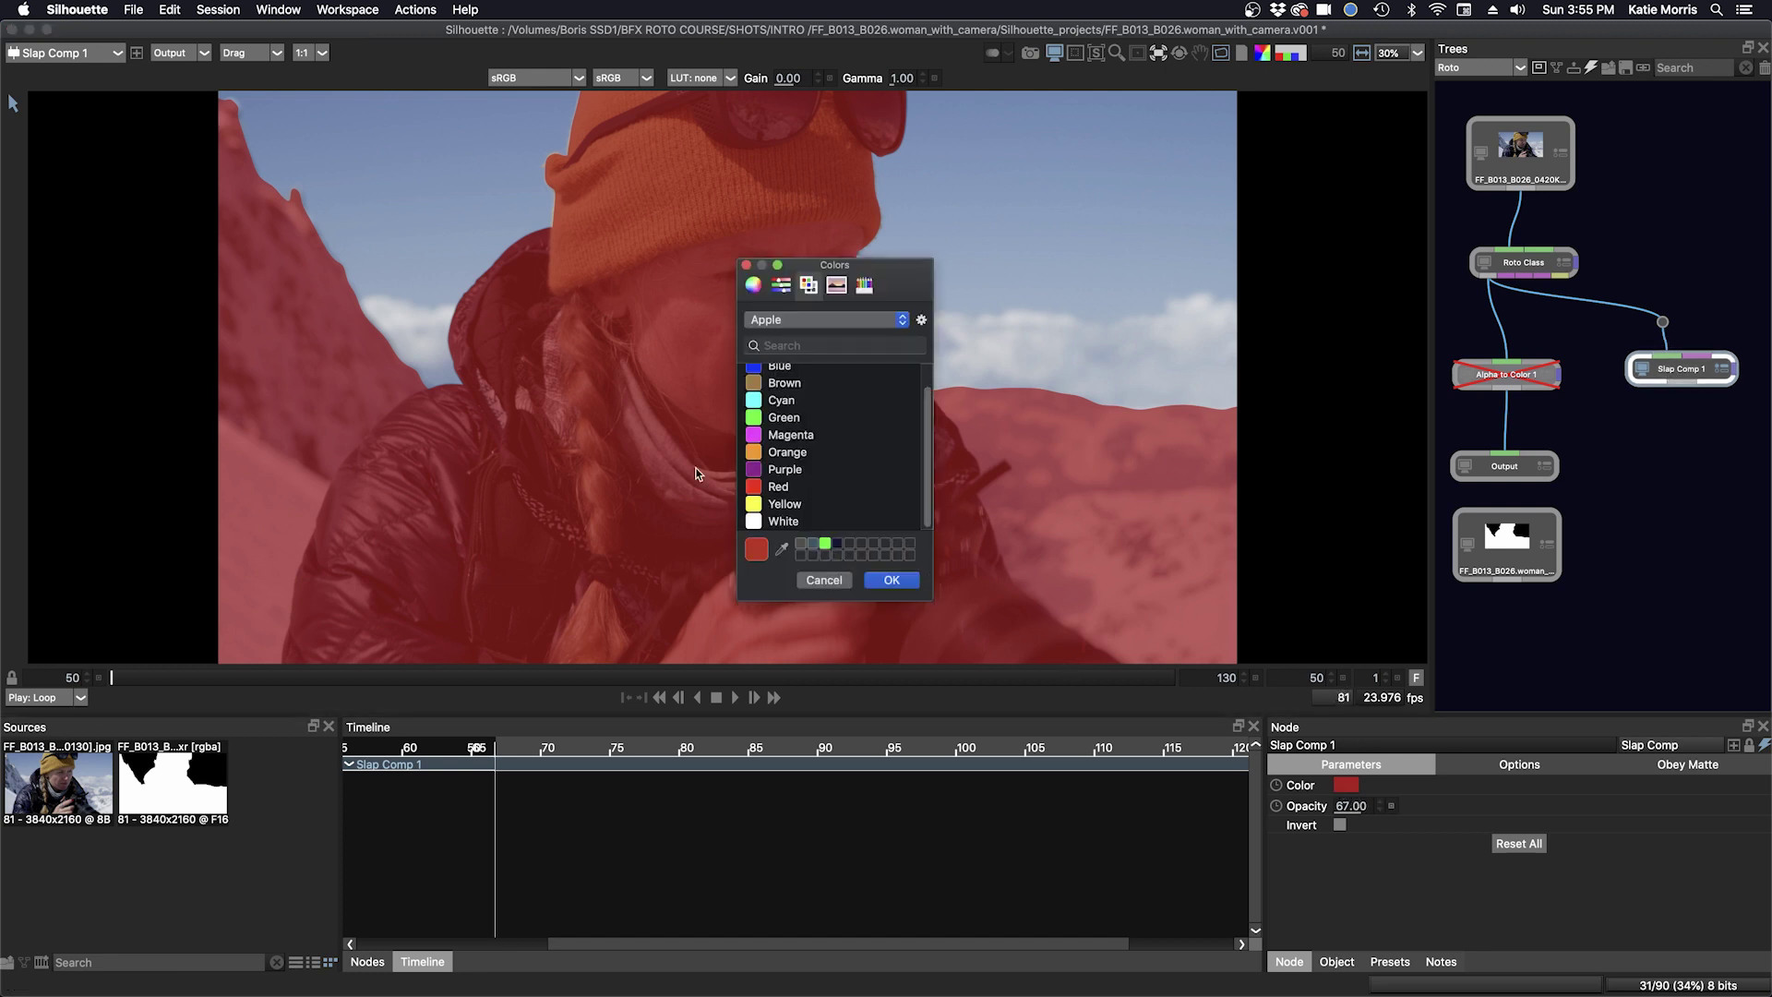
left_click(757, 435)
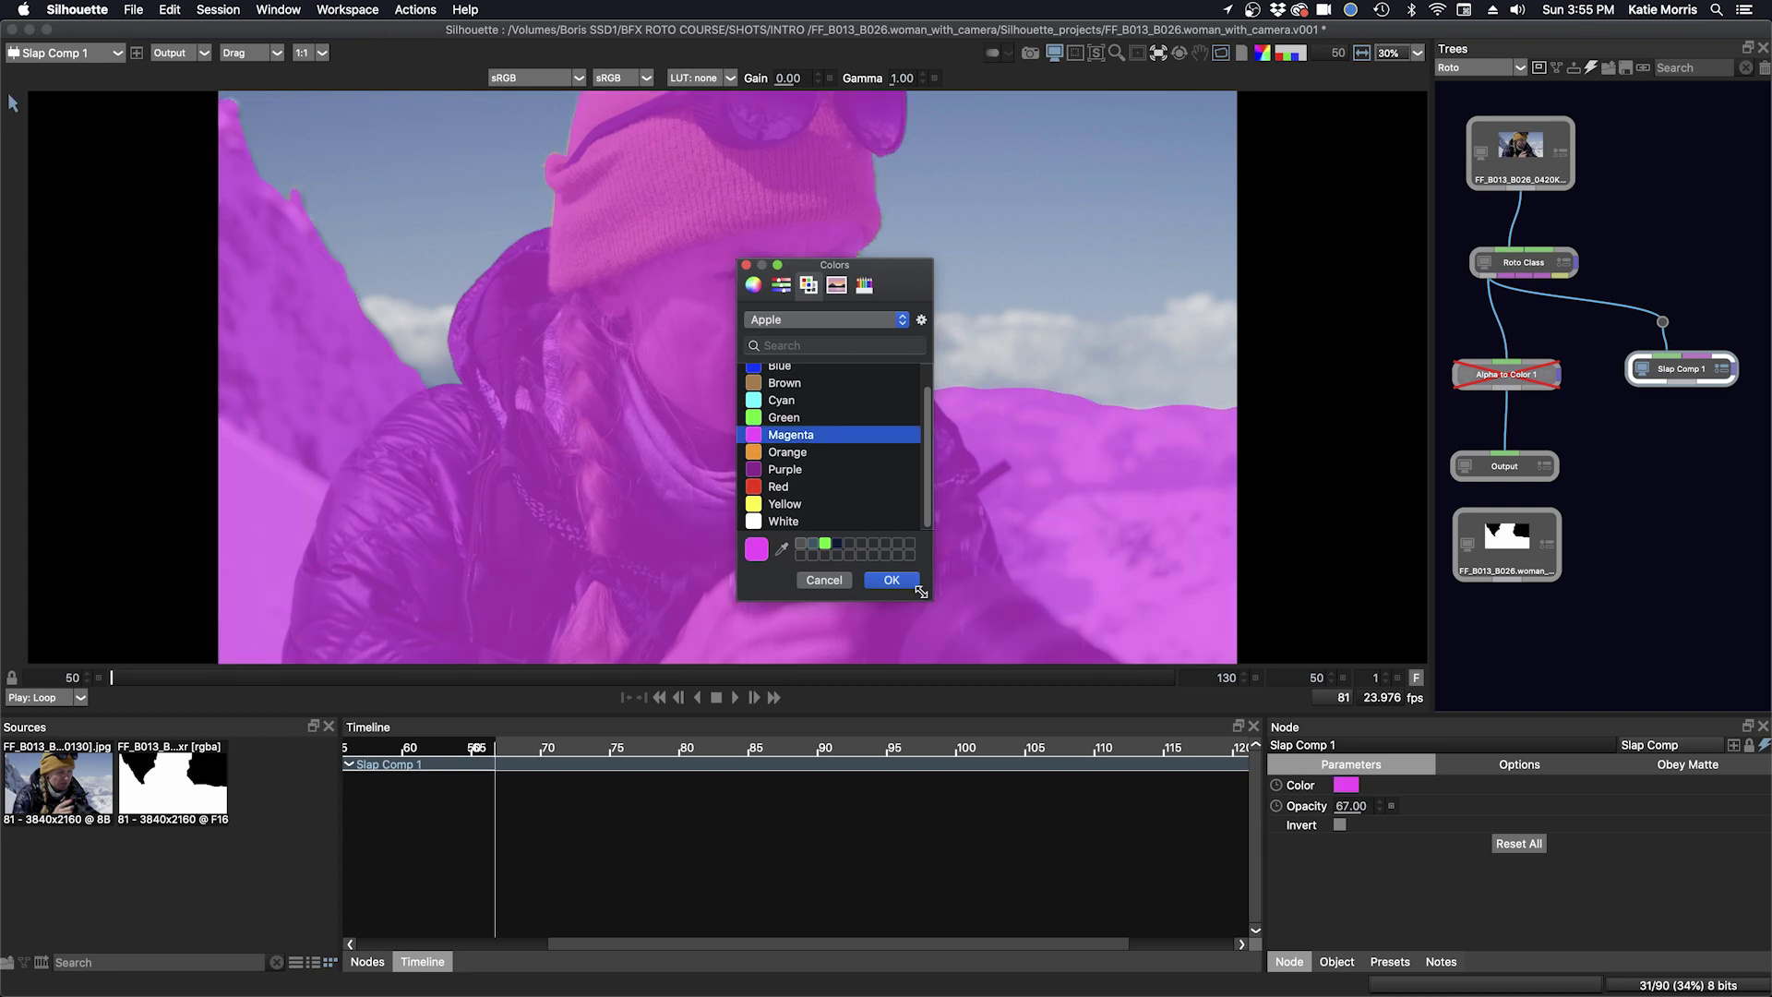
left_click(893, 581)
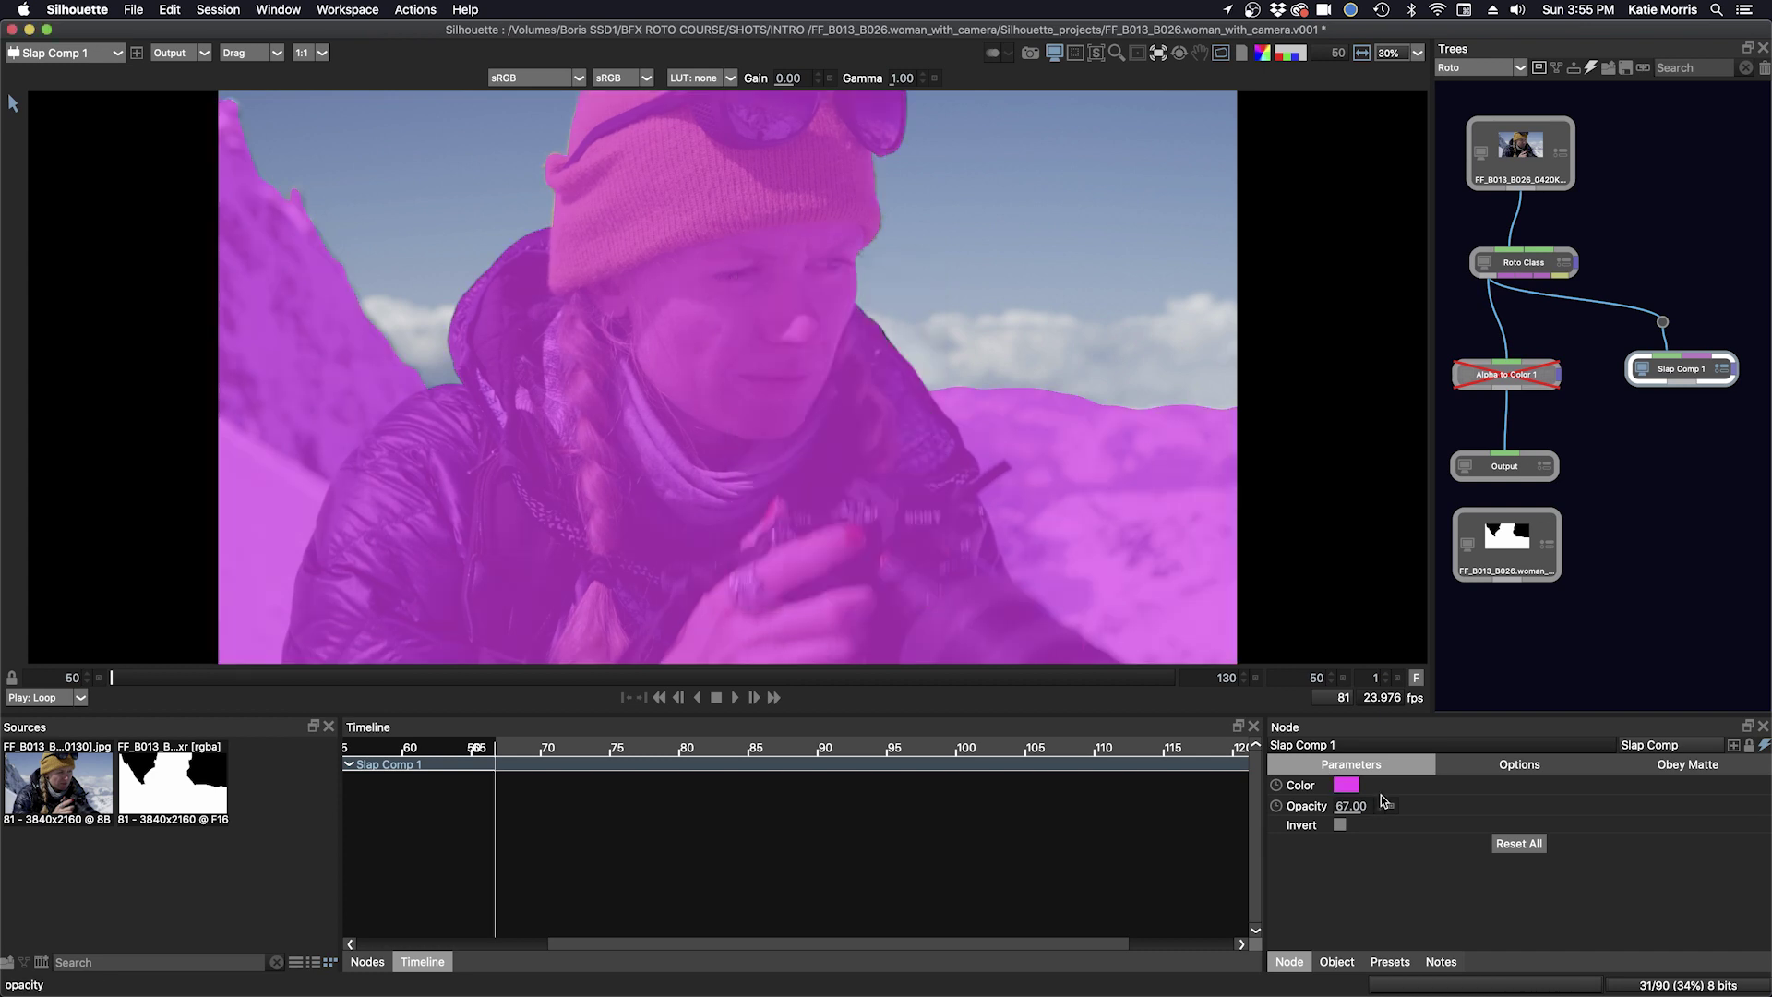
left_click_drag(1339, 807, 1321, 831)
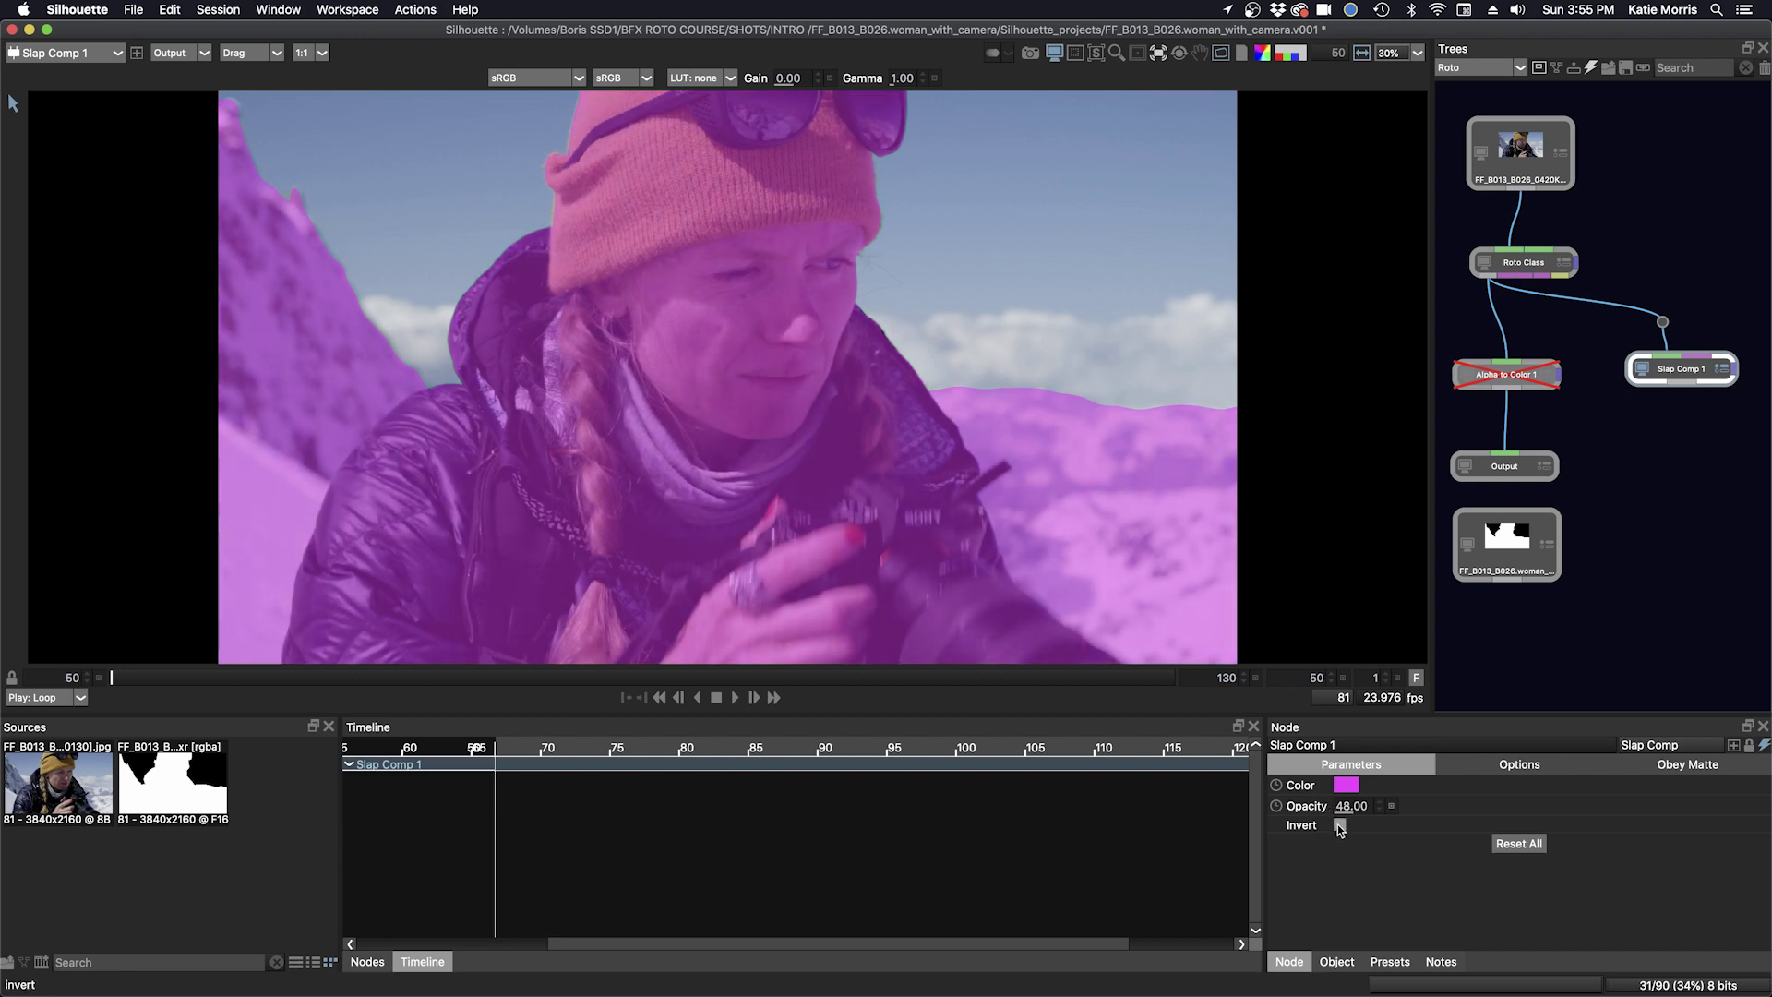
Set the Slap Comp 1 overlay color to Red, checking the overlay inverted before turning Invert back off.
left_click(1339, 825)
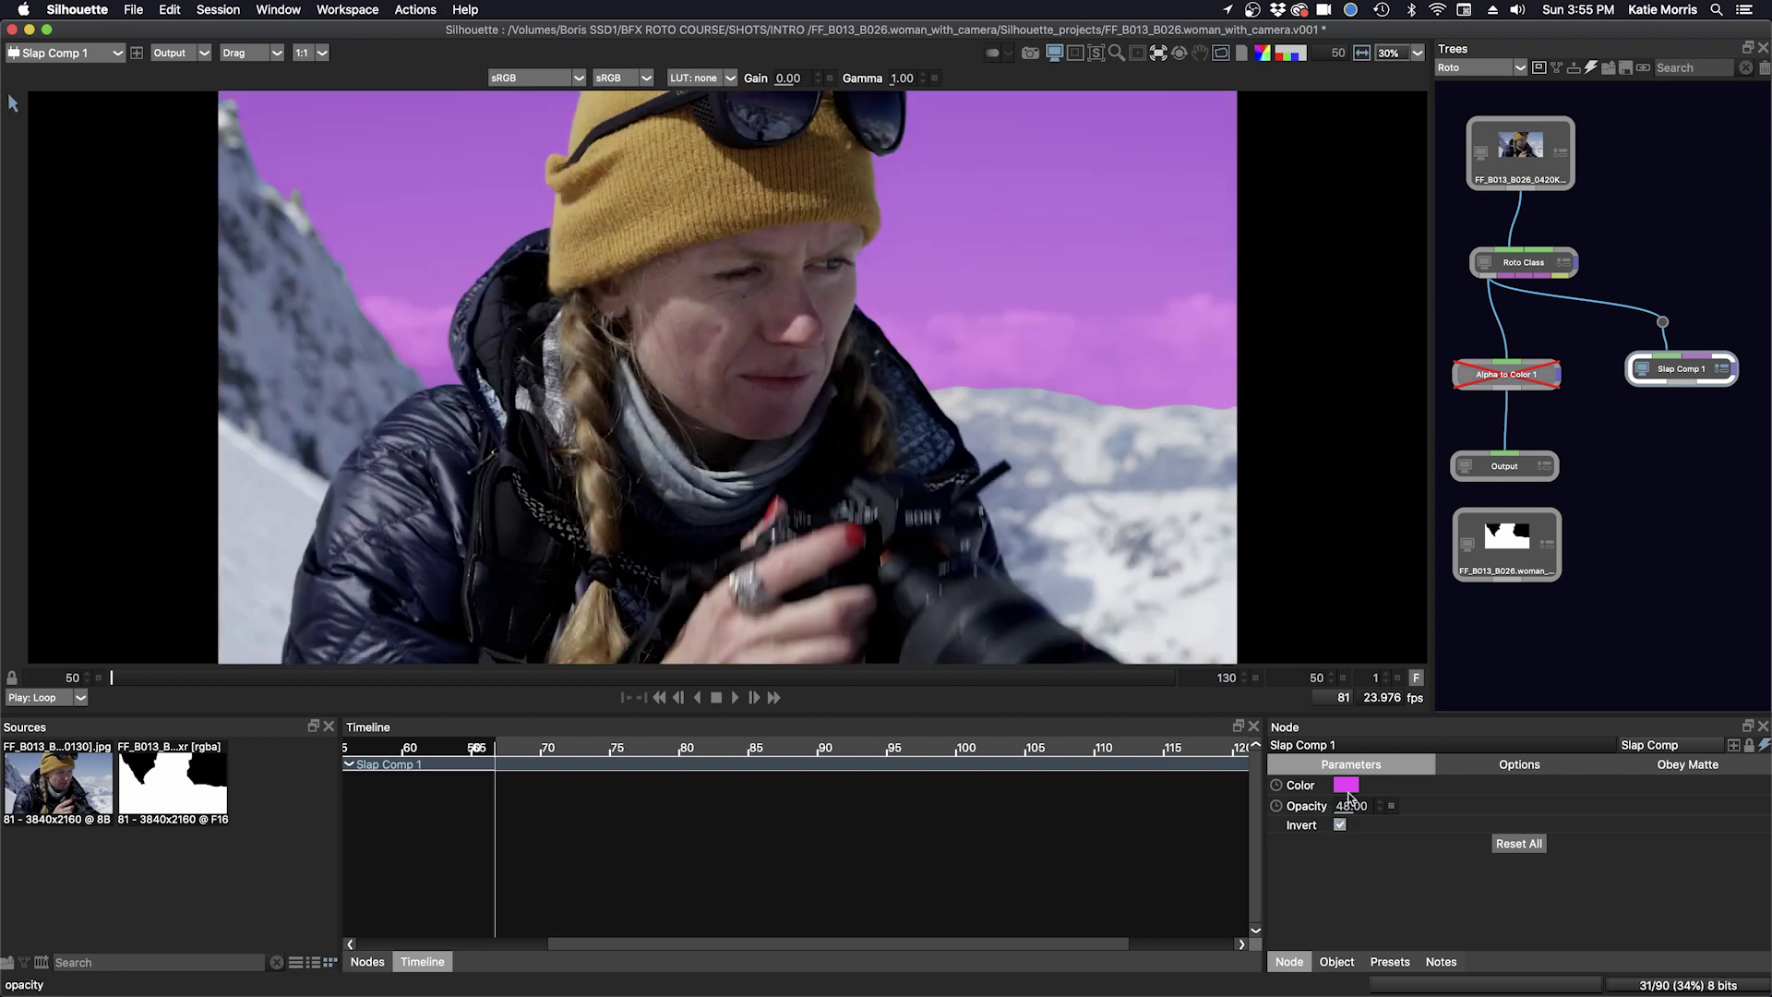
left_click(1346, 785)
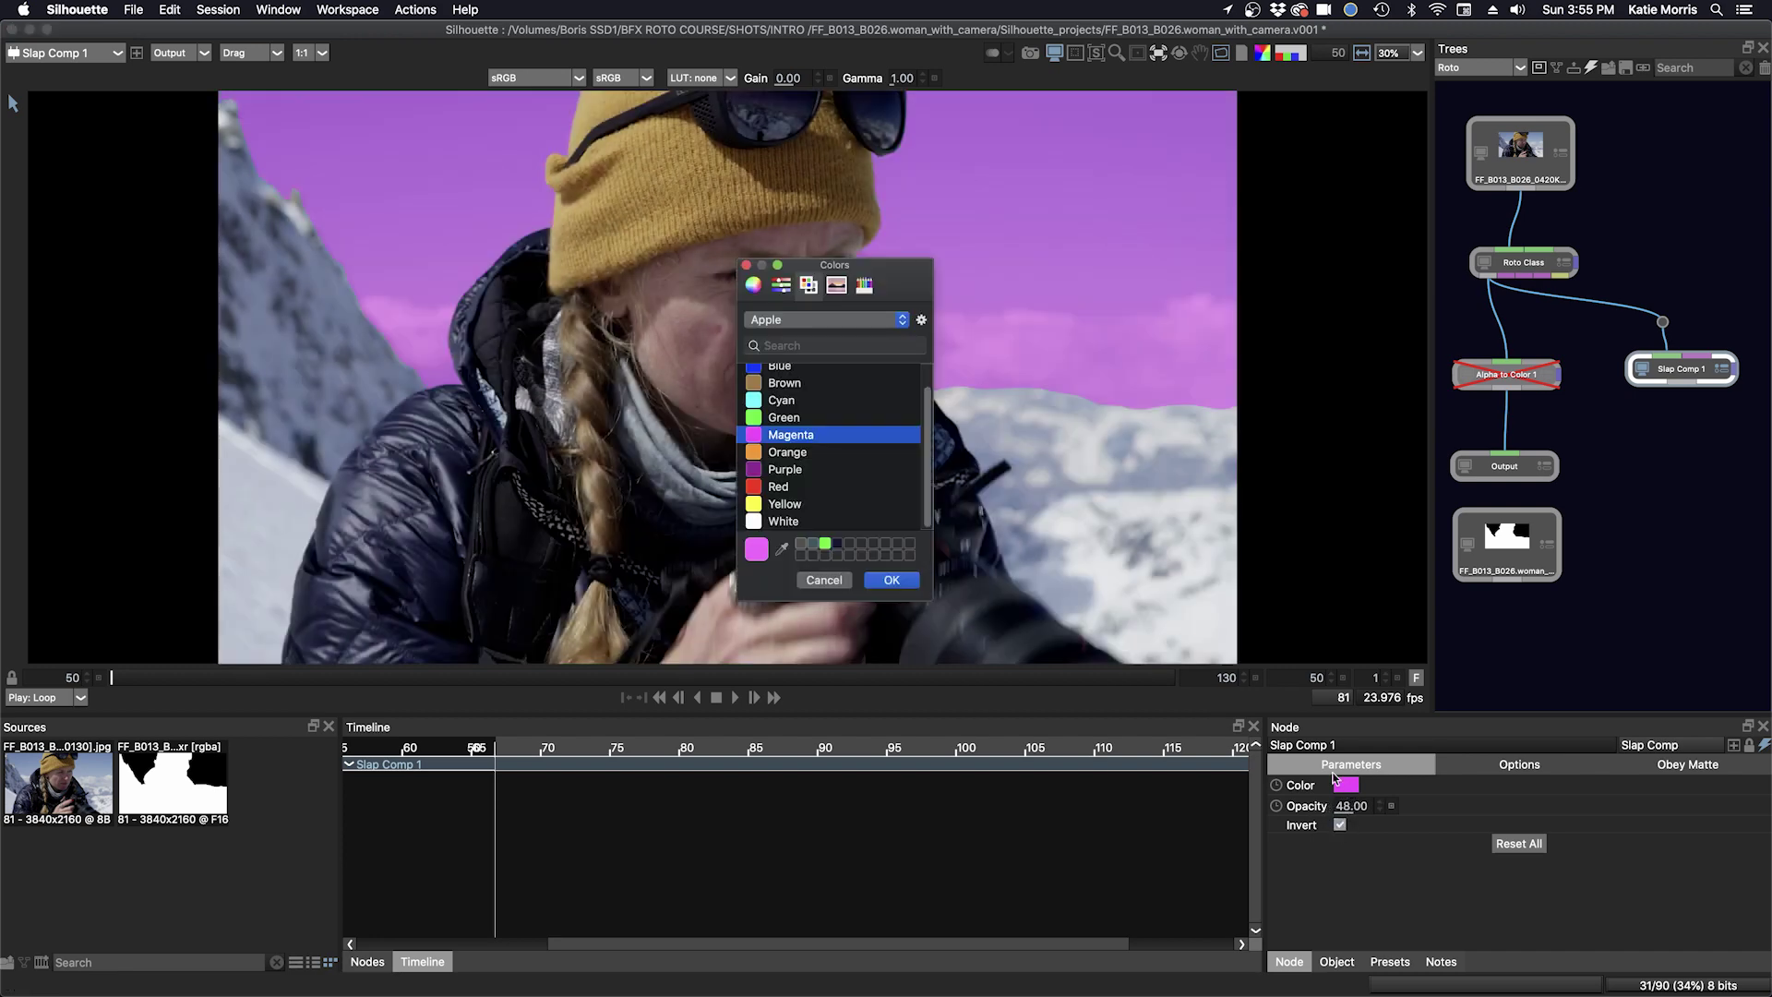
left_click(757, 489)
left_click(892, 580)
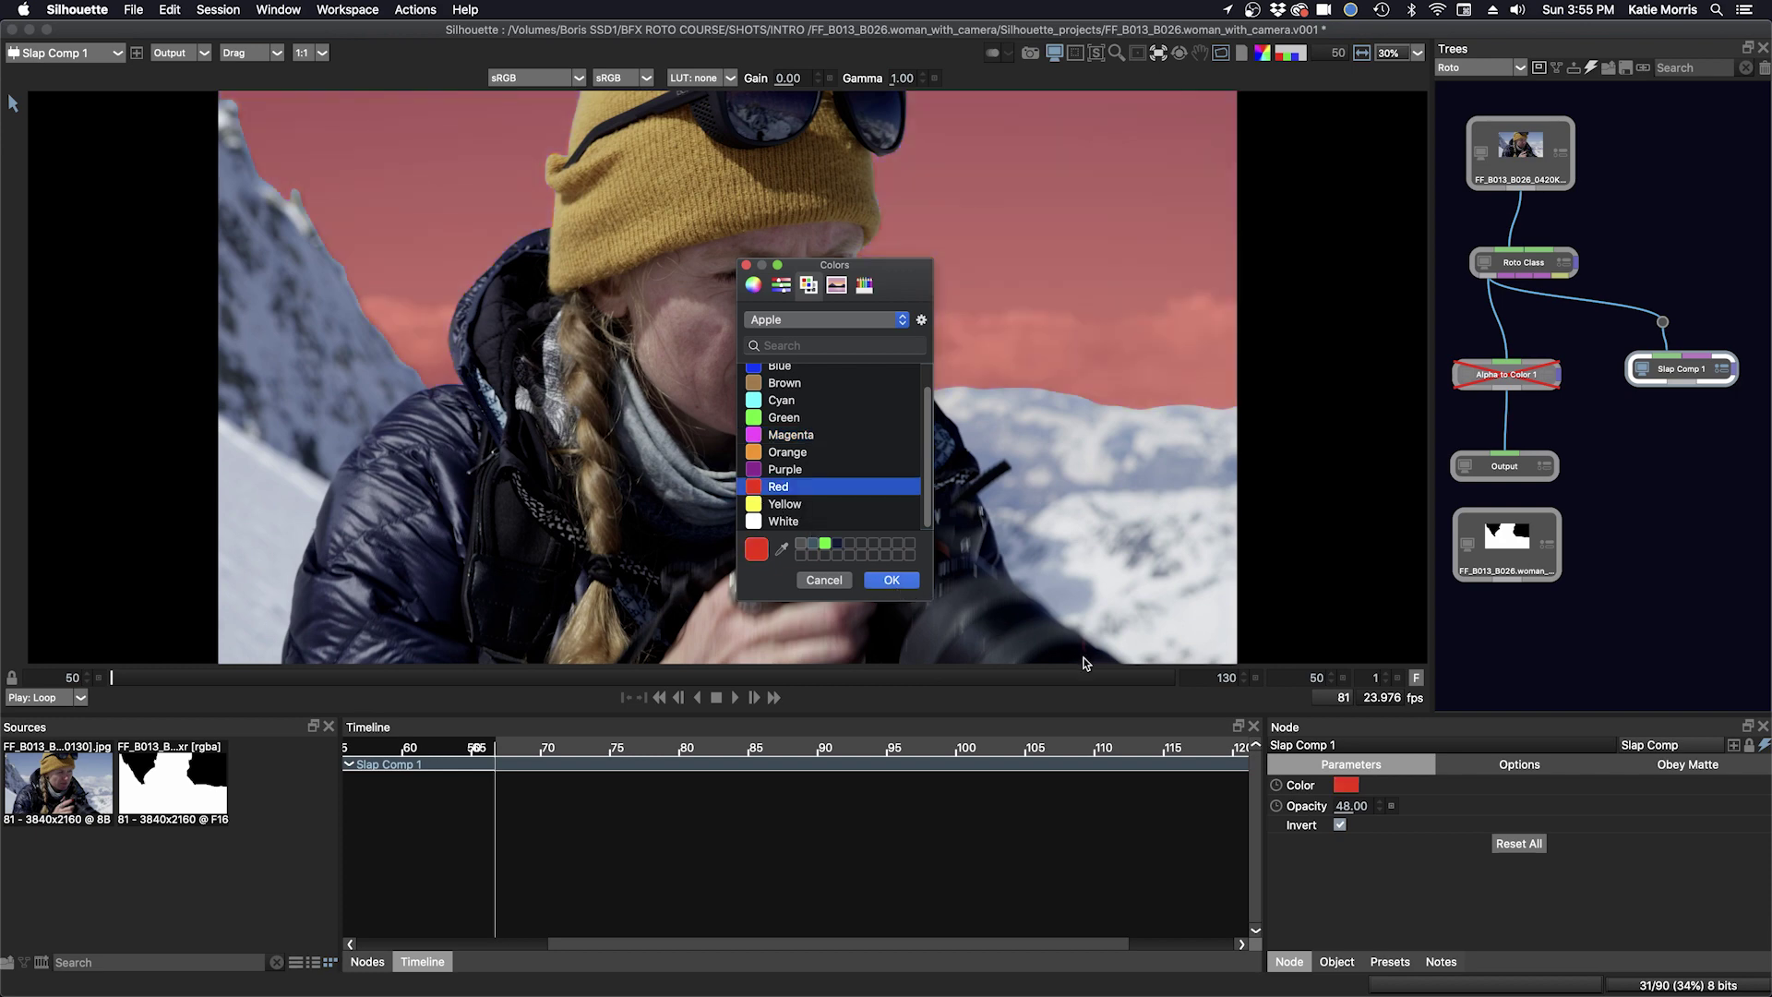
left_click(1340, 825)
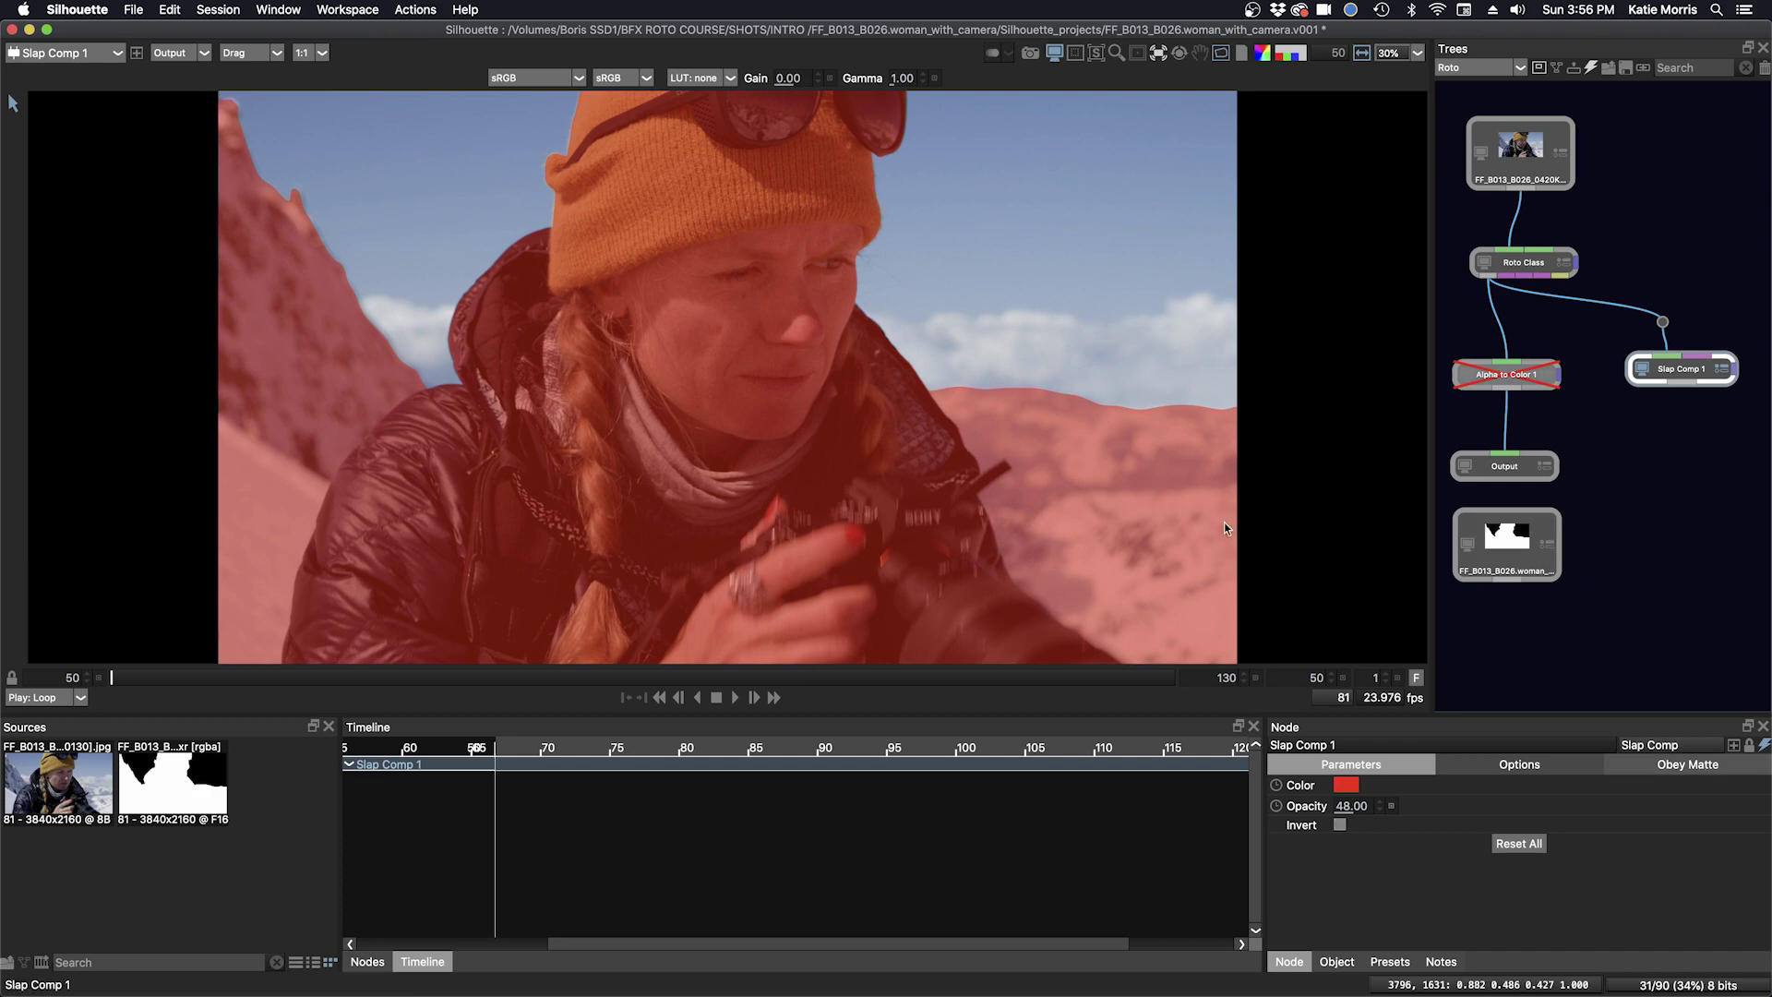
Select the hat layer through B-Spline 5 in Roto Class and check which shape export formats are available.
left_click(1508, 267)
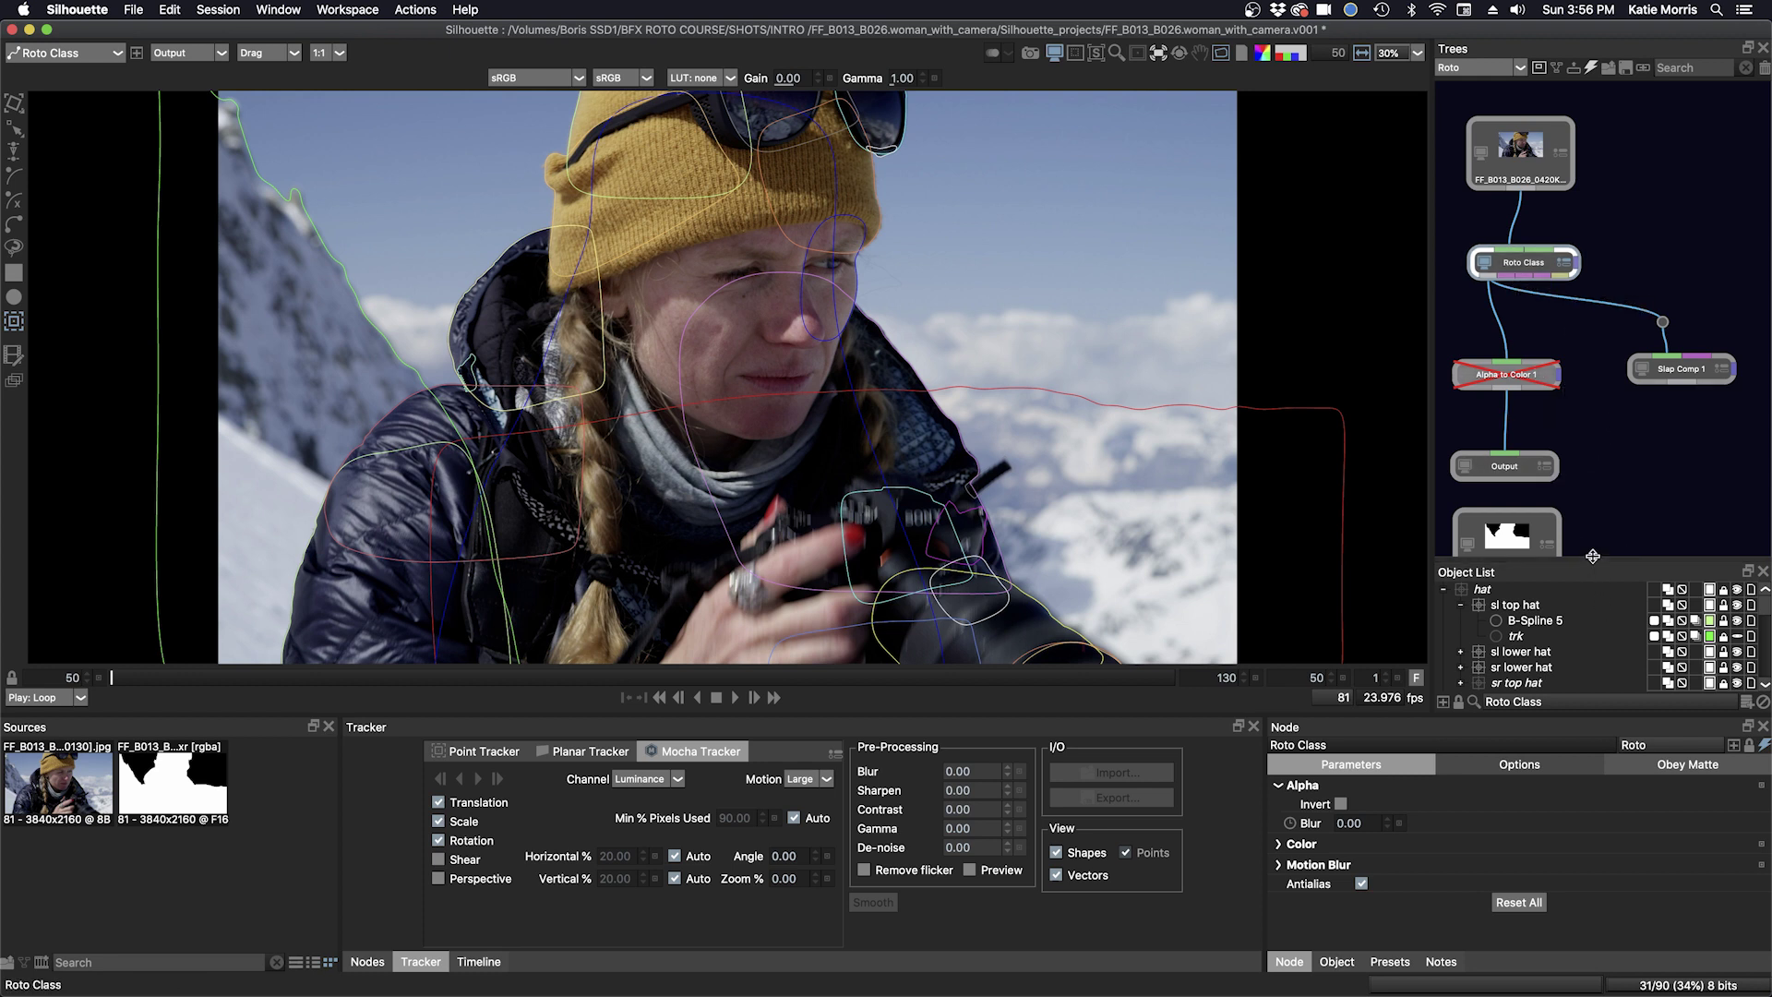
left_click_drag(1554, 560, 1554, 533)
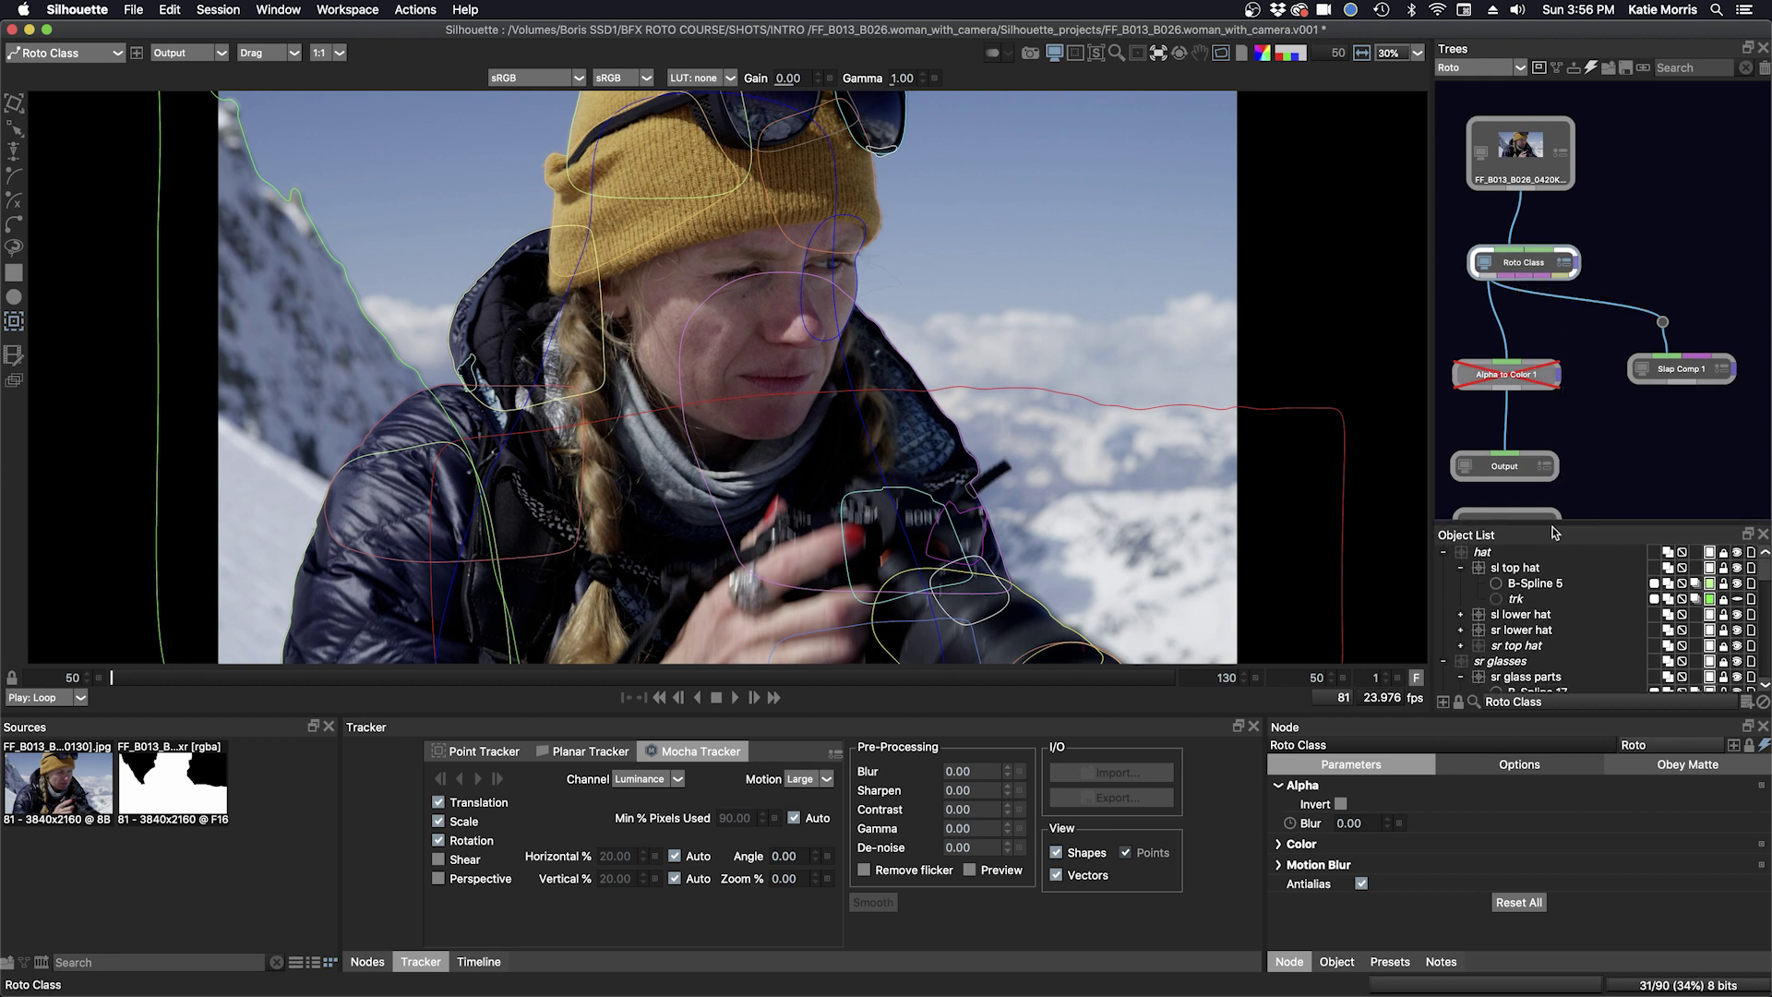
left_click(1482, 552)
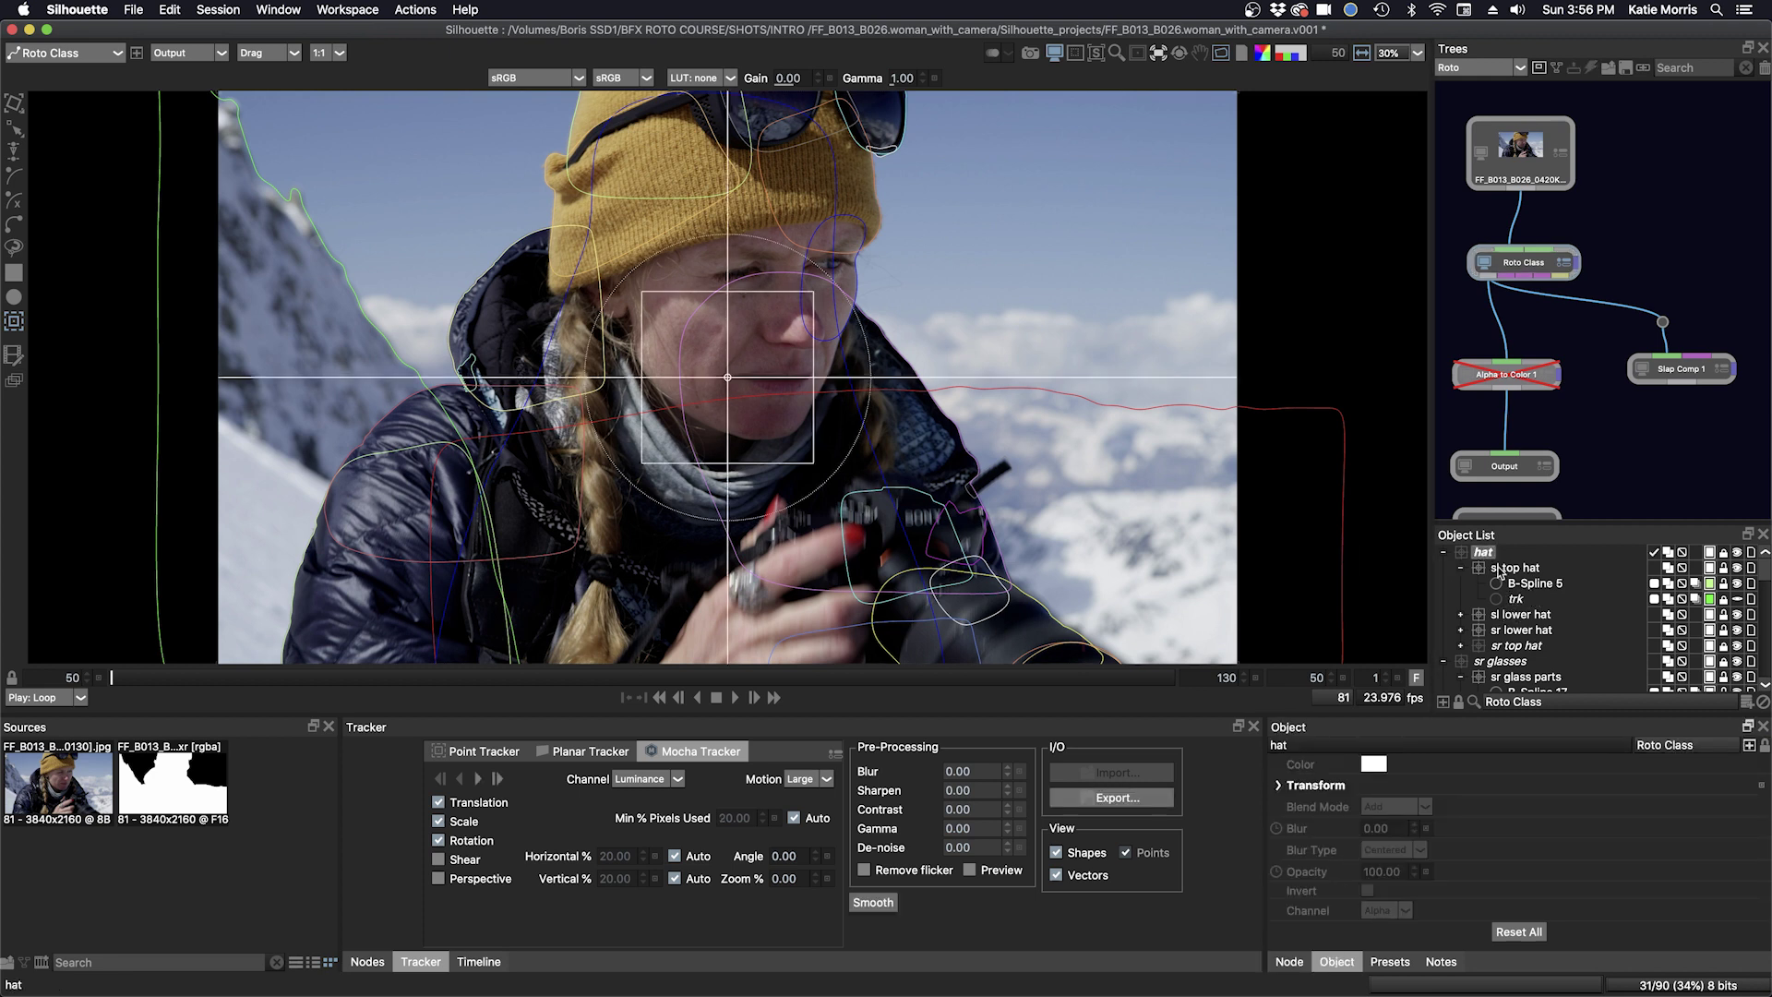
left_click(1521, 585, "shift")
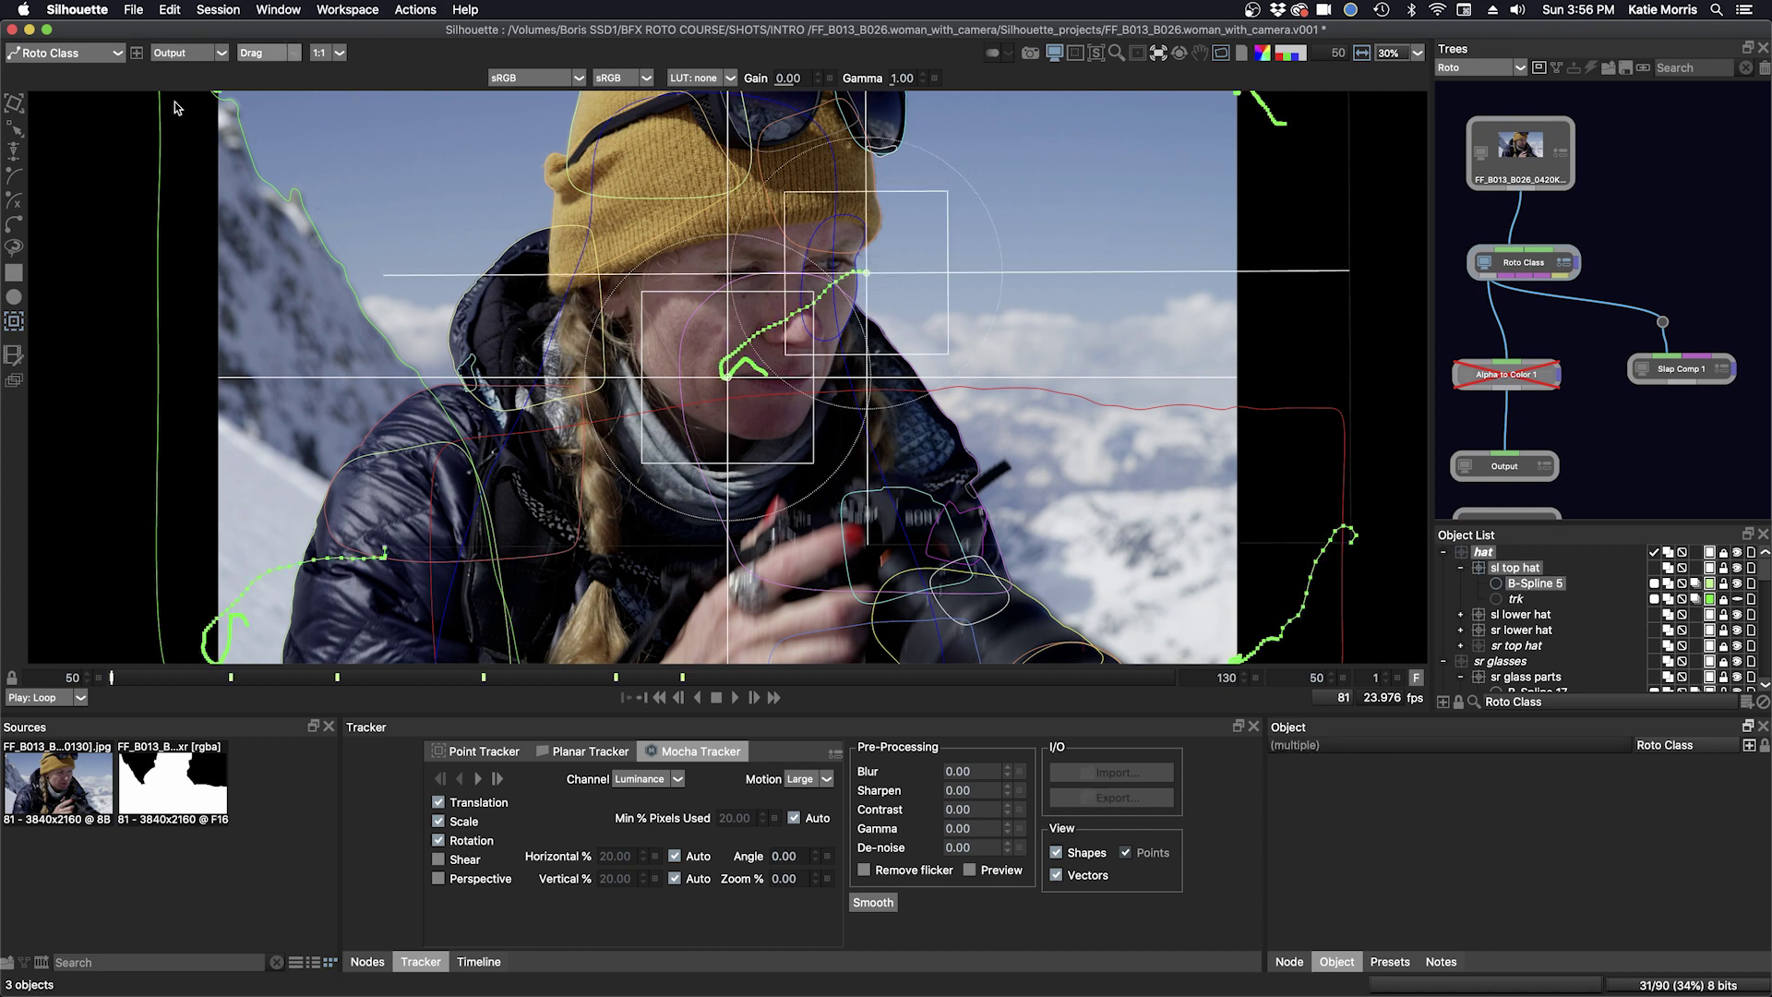
left_click(140, 12)
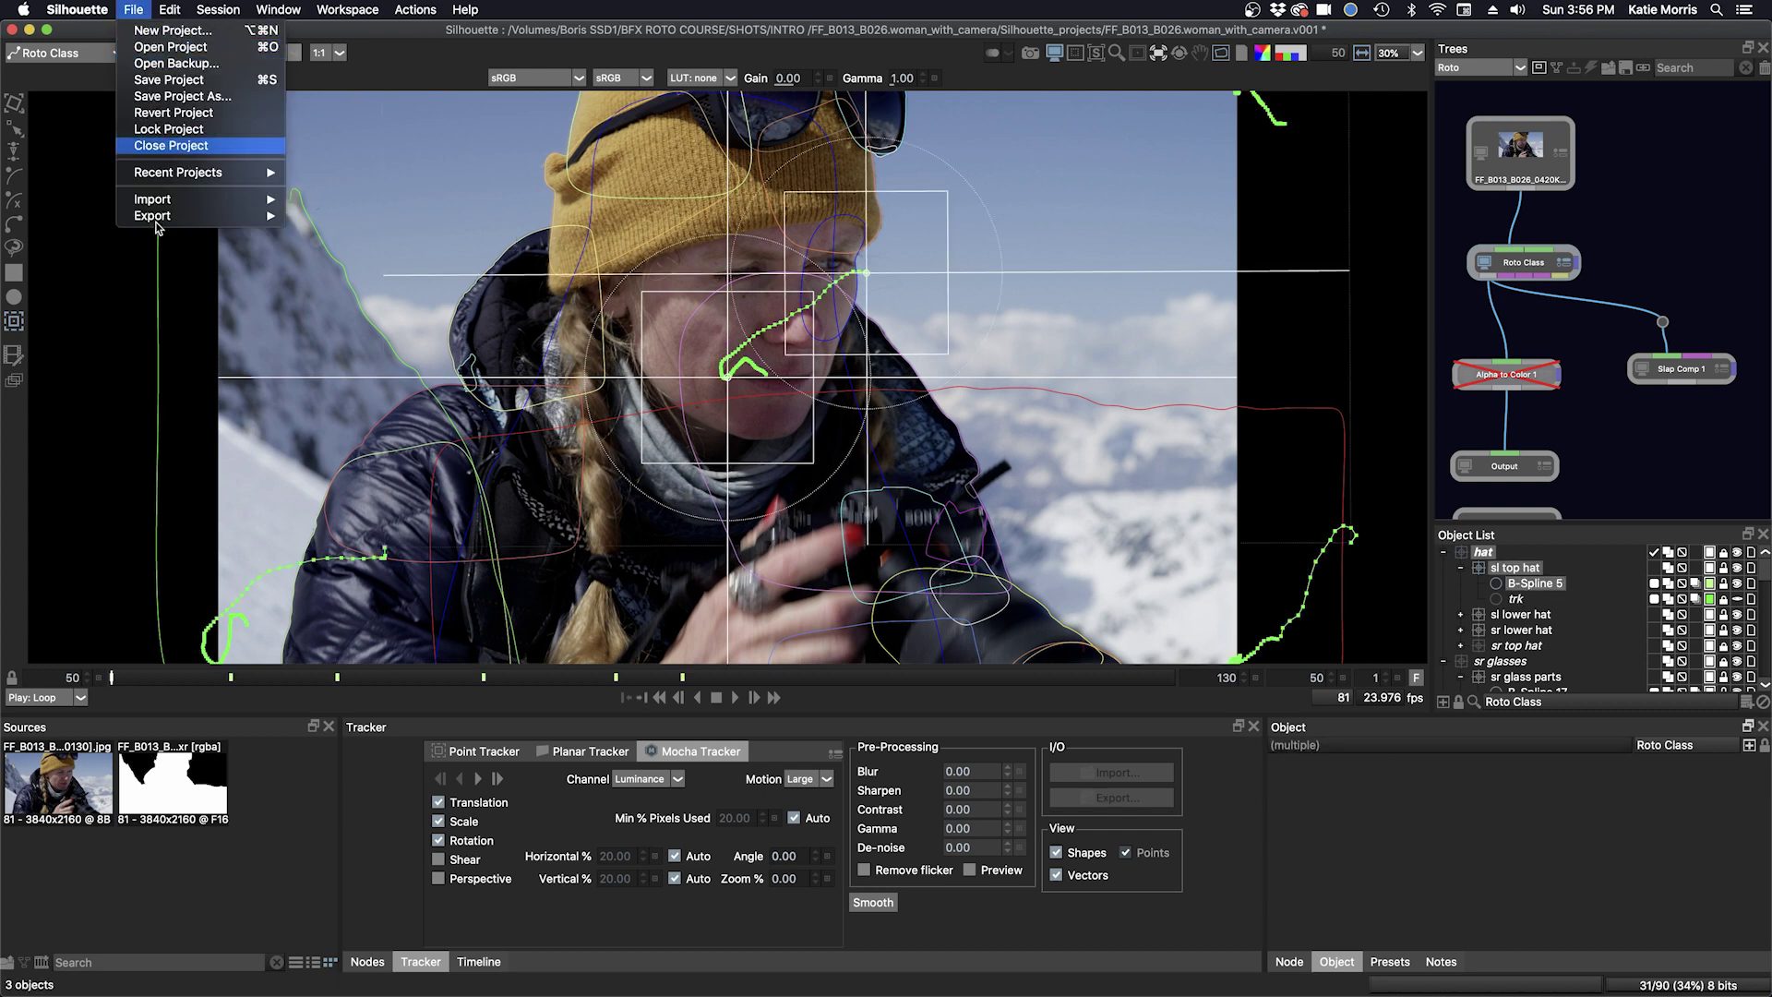
mouse_move(164, 221)
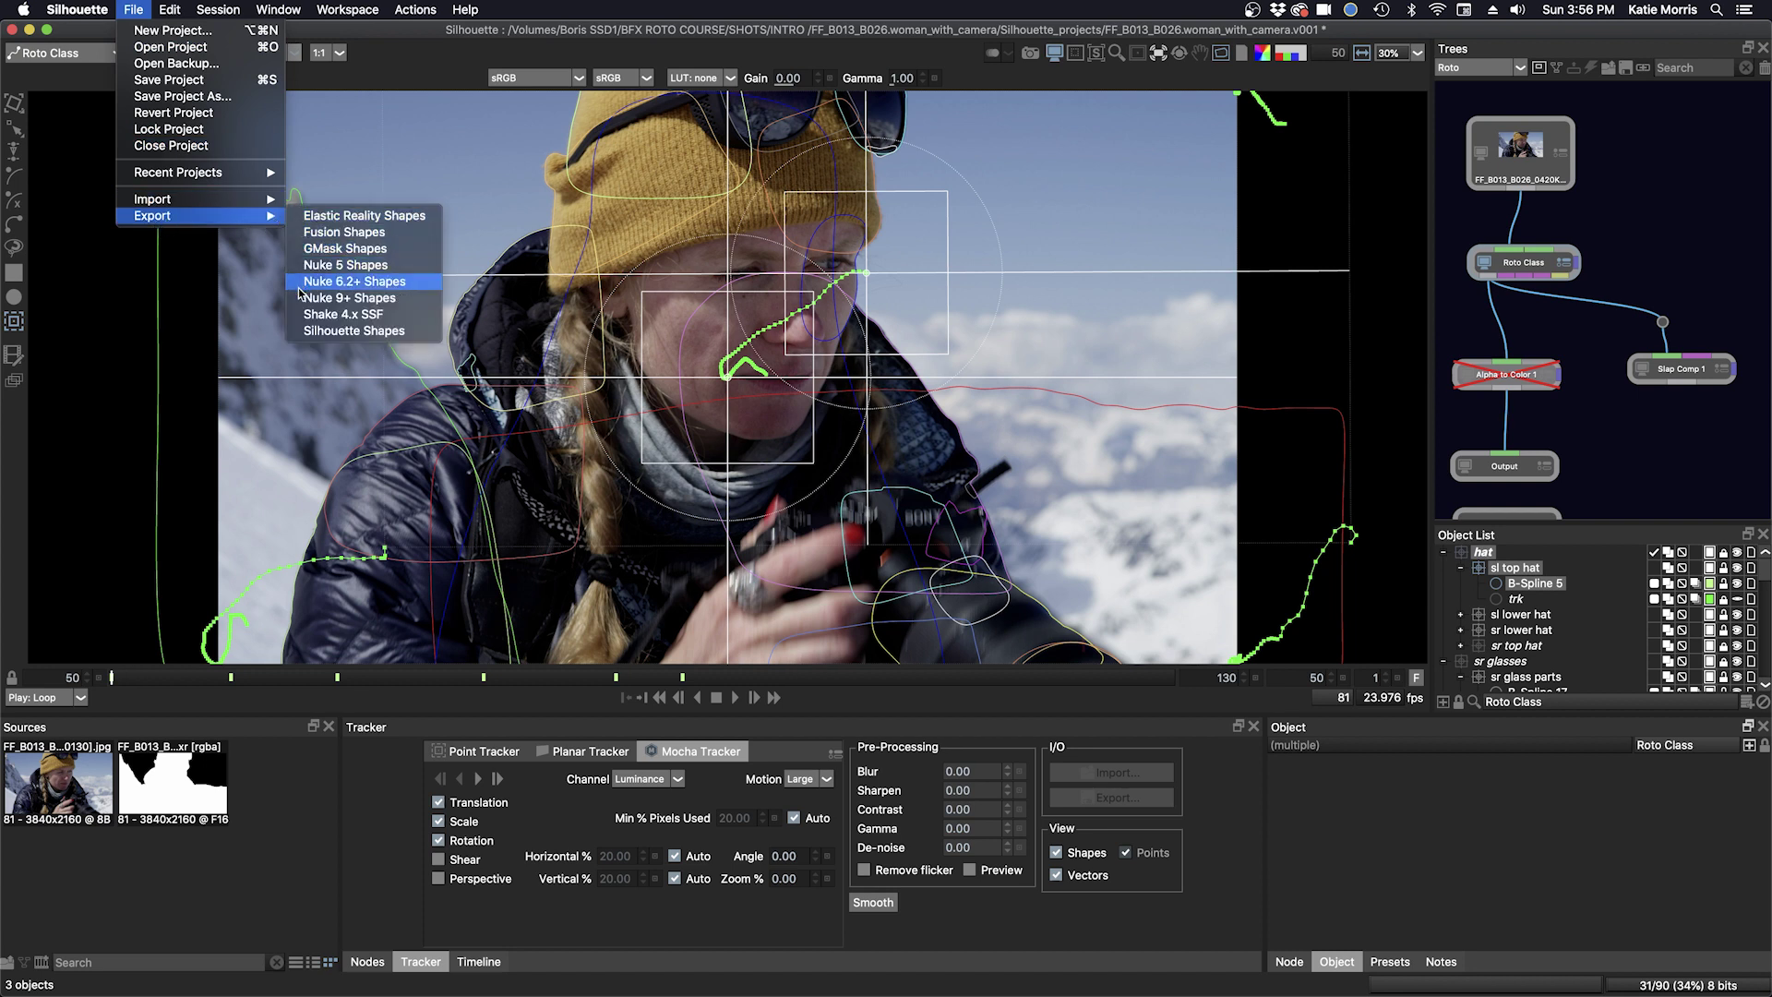
left_click(129, 342)
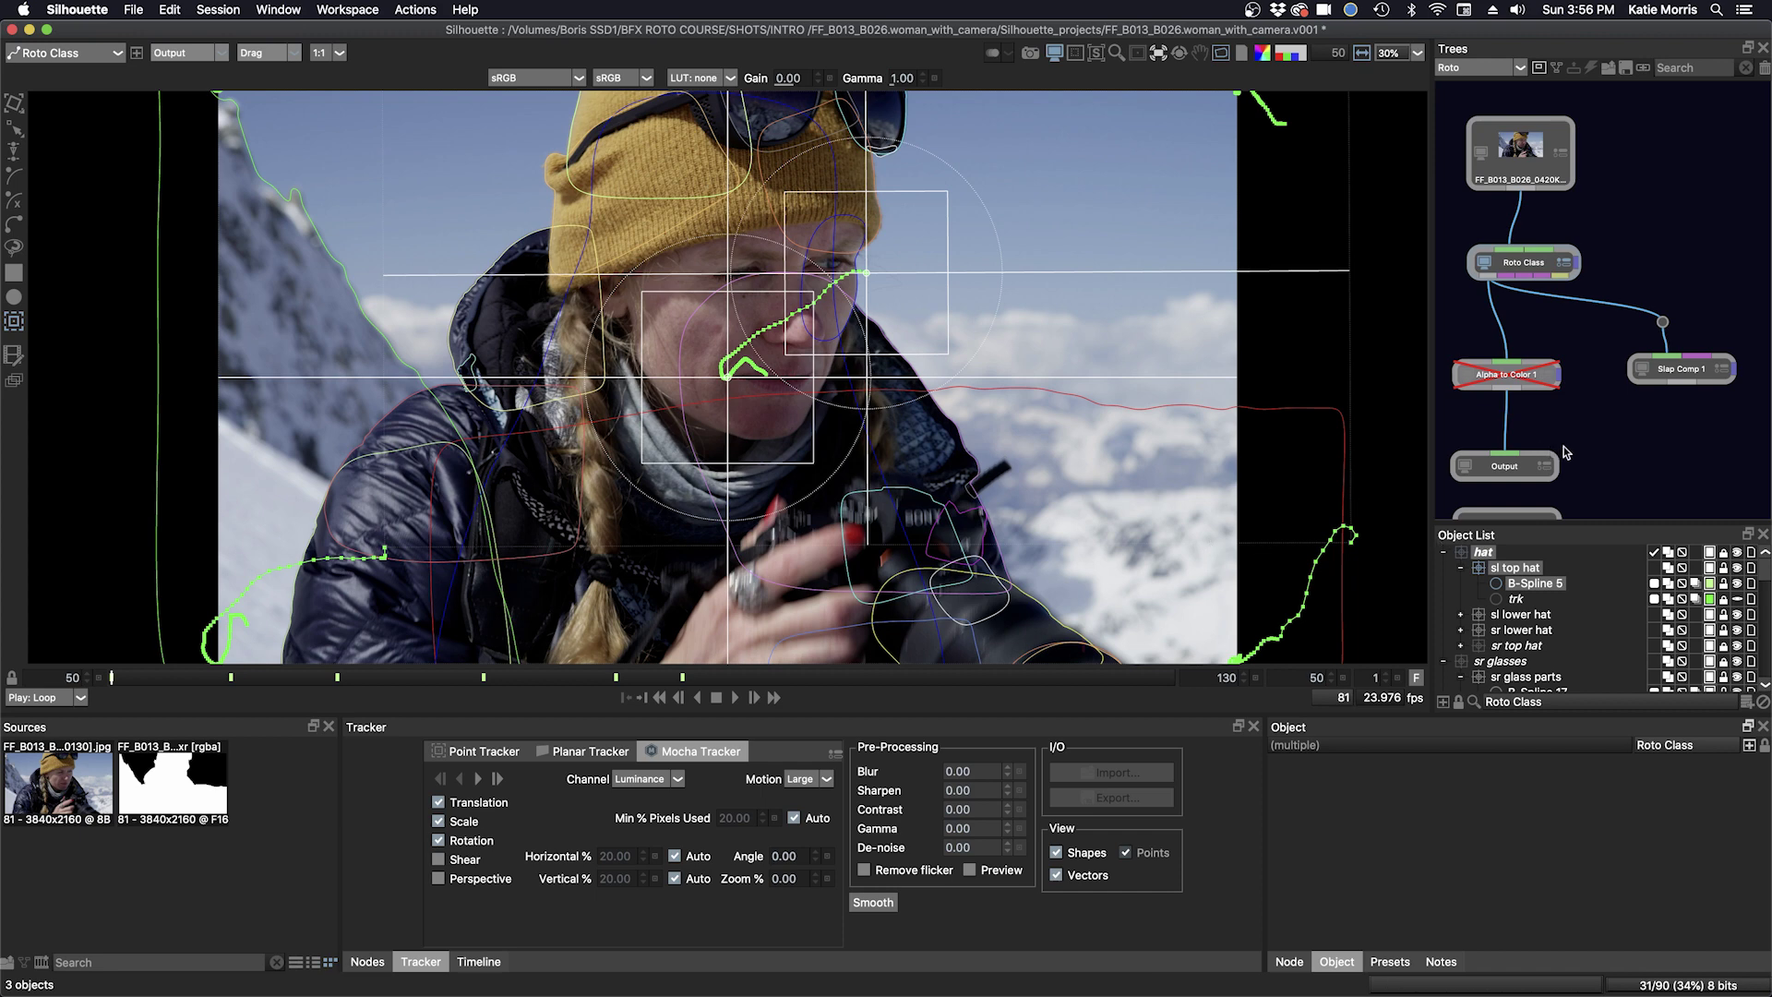
Enable the bypassed Alpha to Color 1 node and view its matte.
scroll(1580, 425, "down", 3)
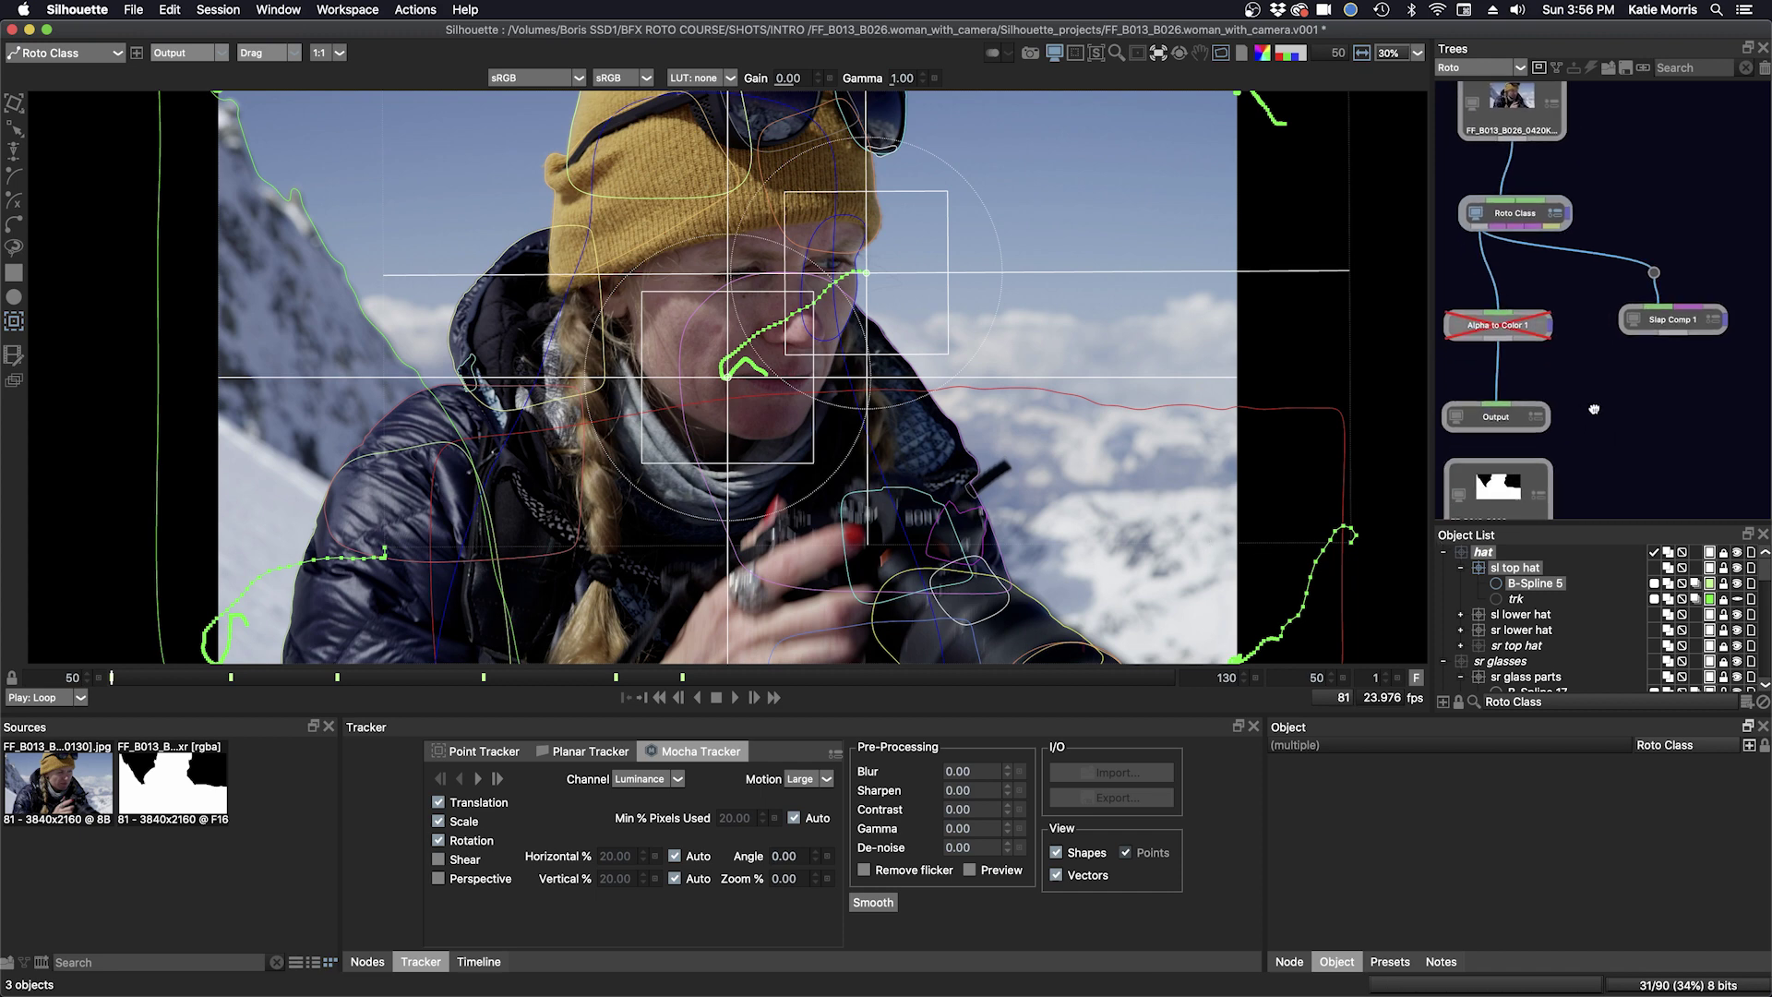
left_click(1512, 313)
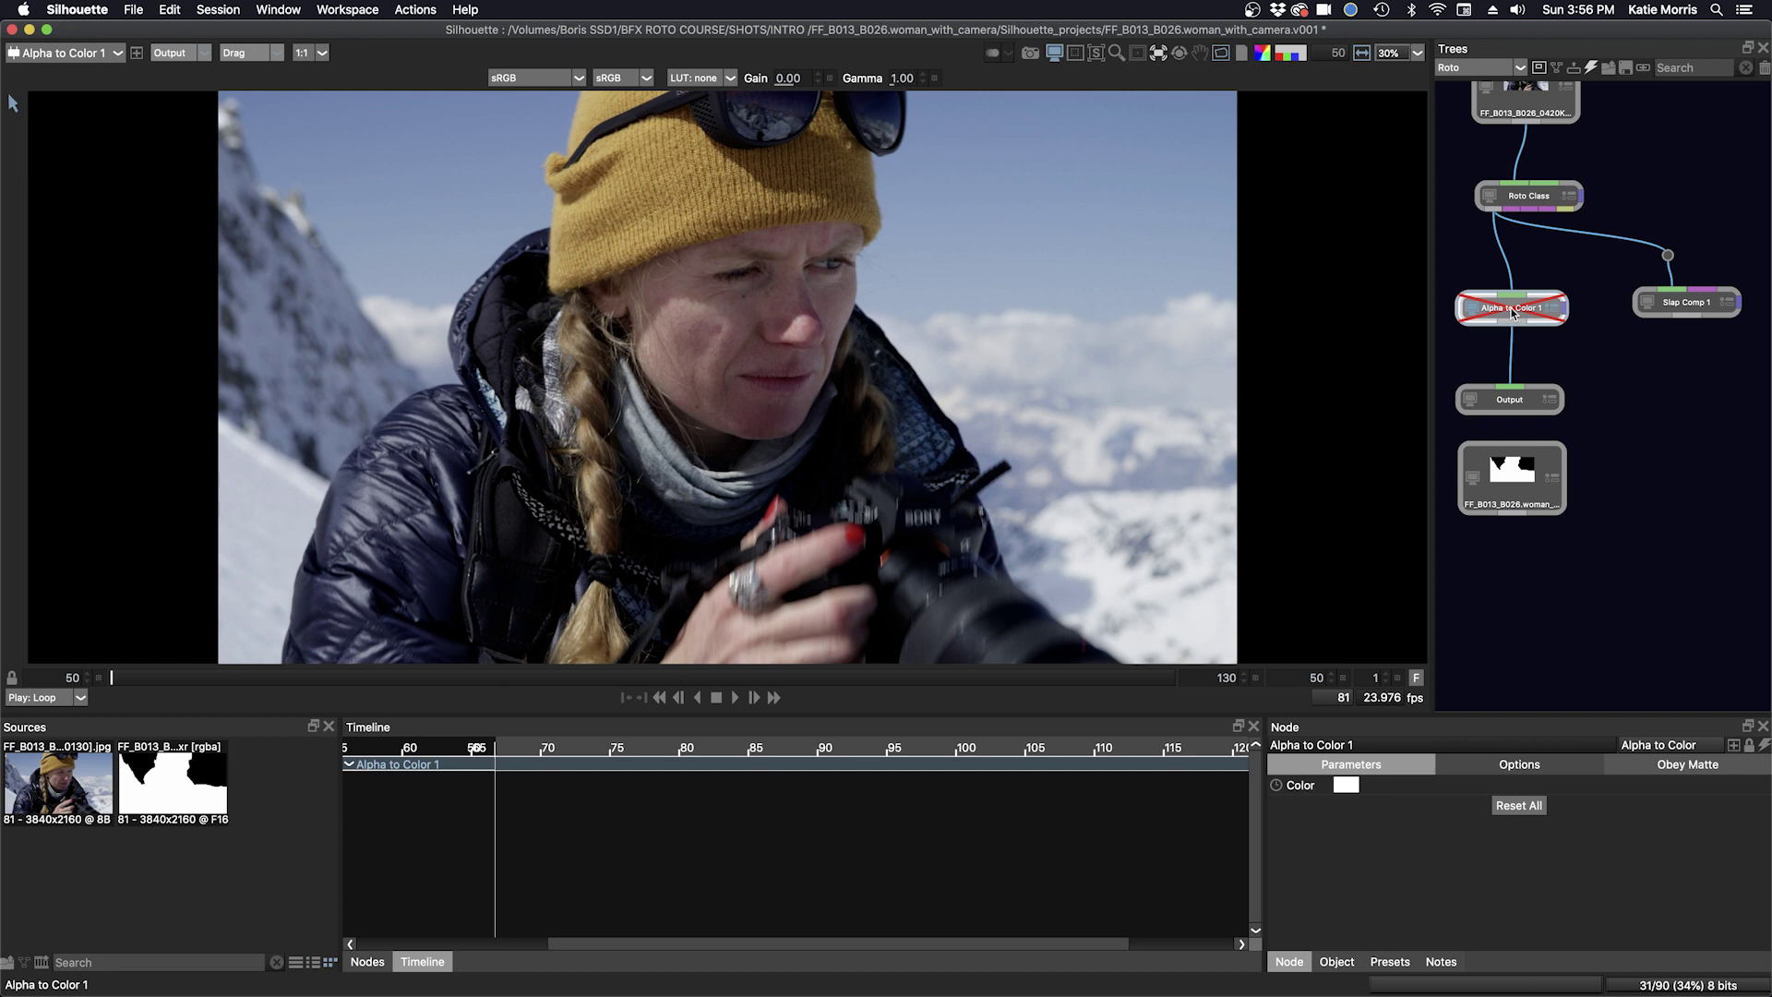
key("d")
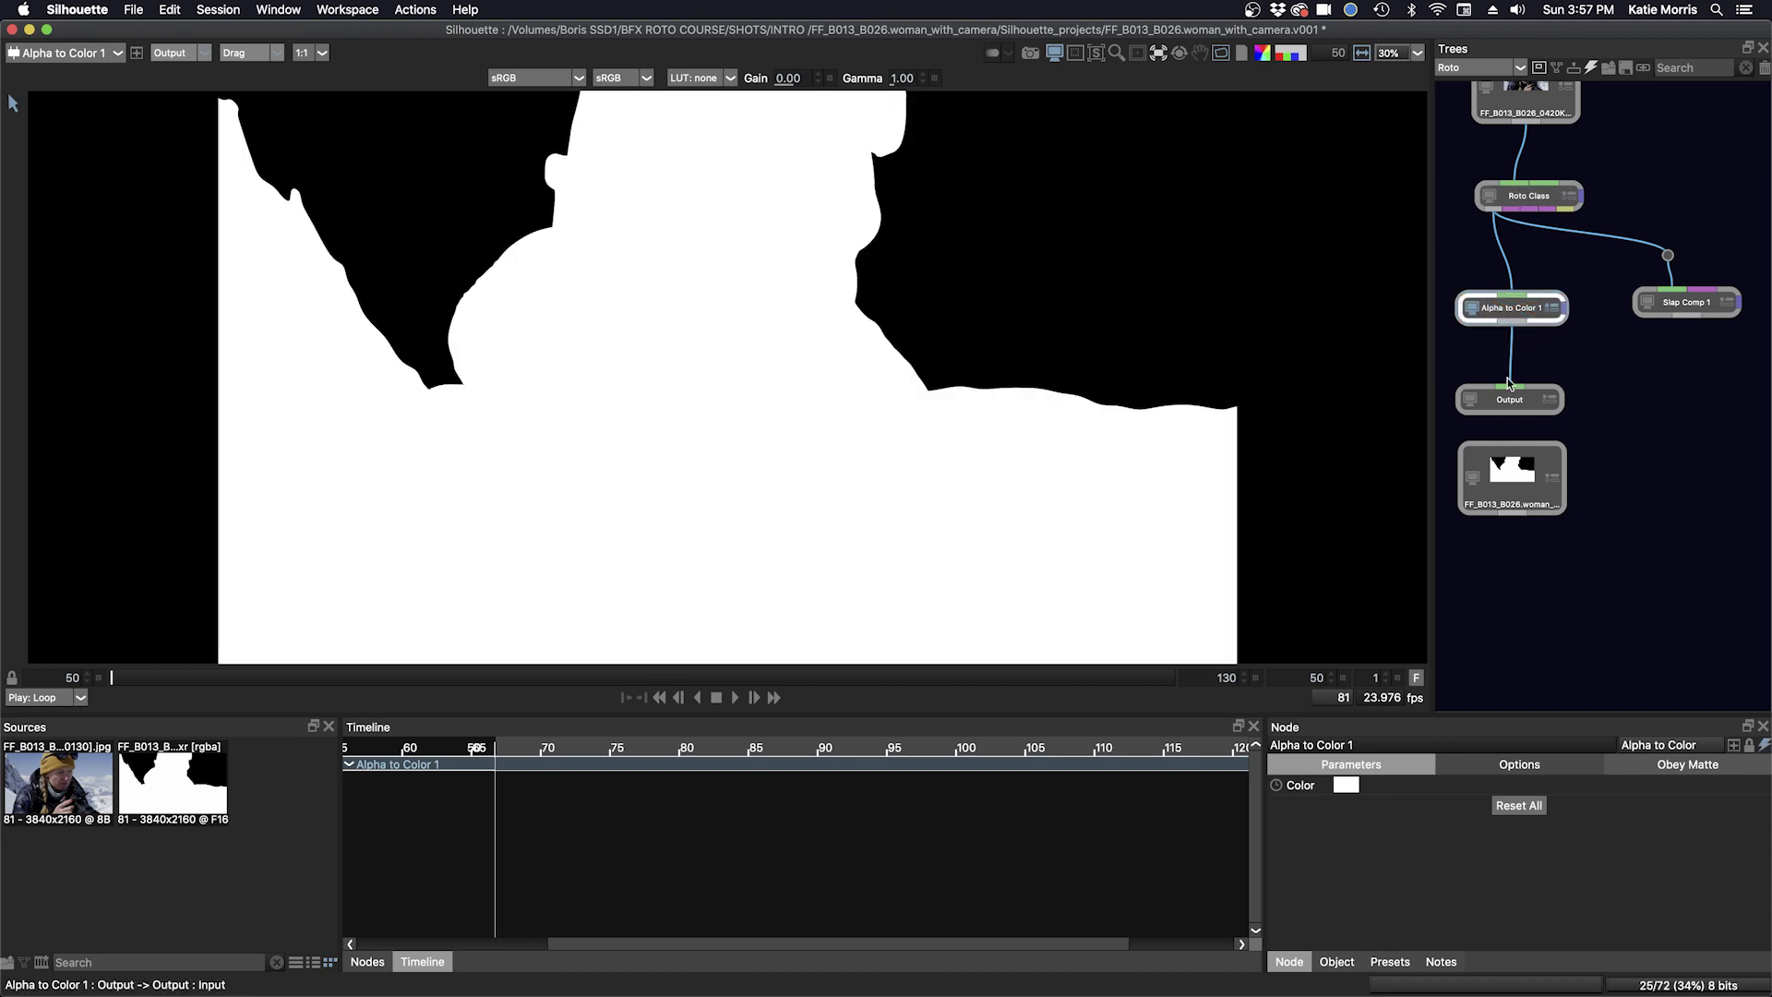
left_click_drag(1636, 416, 1653, 467)
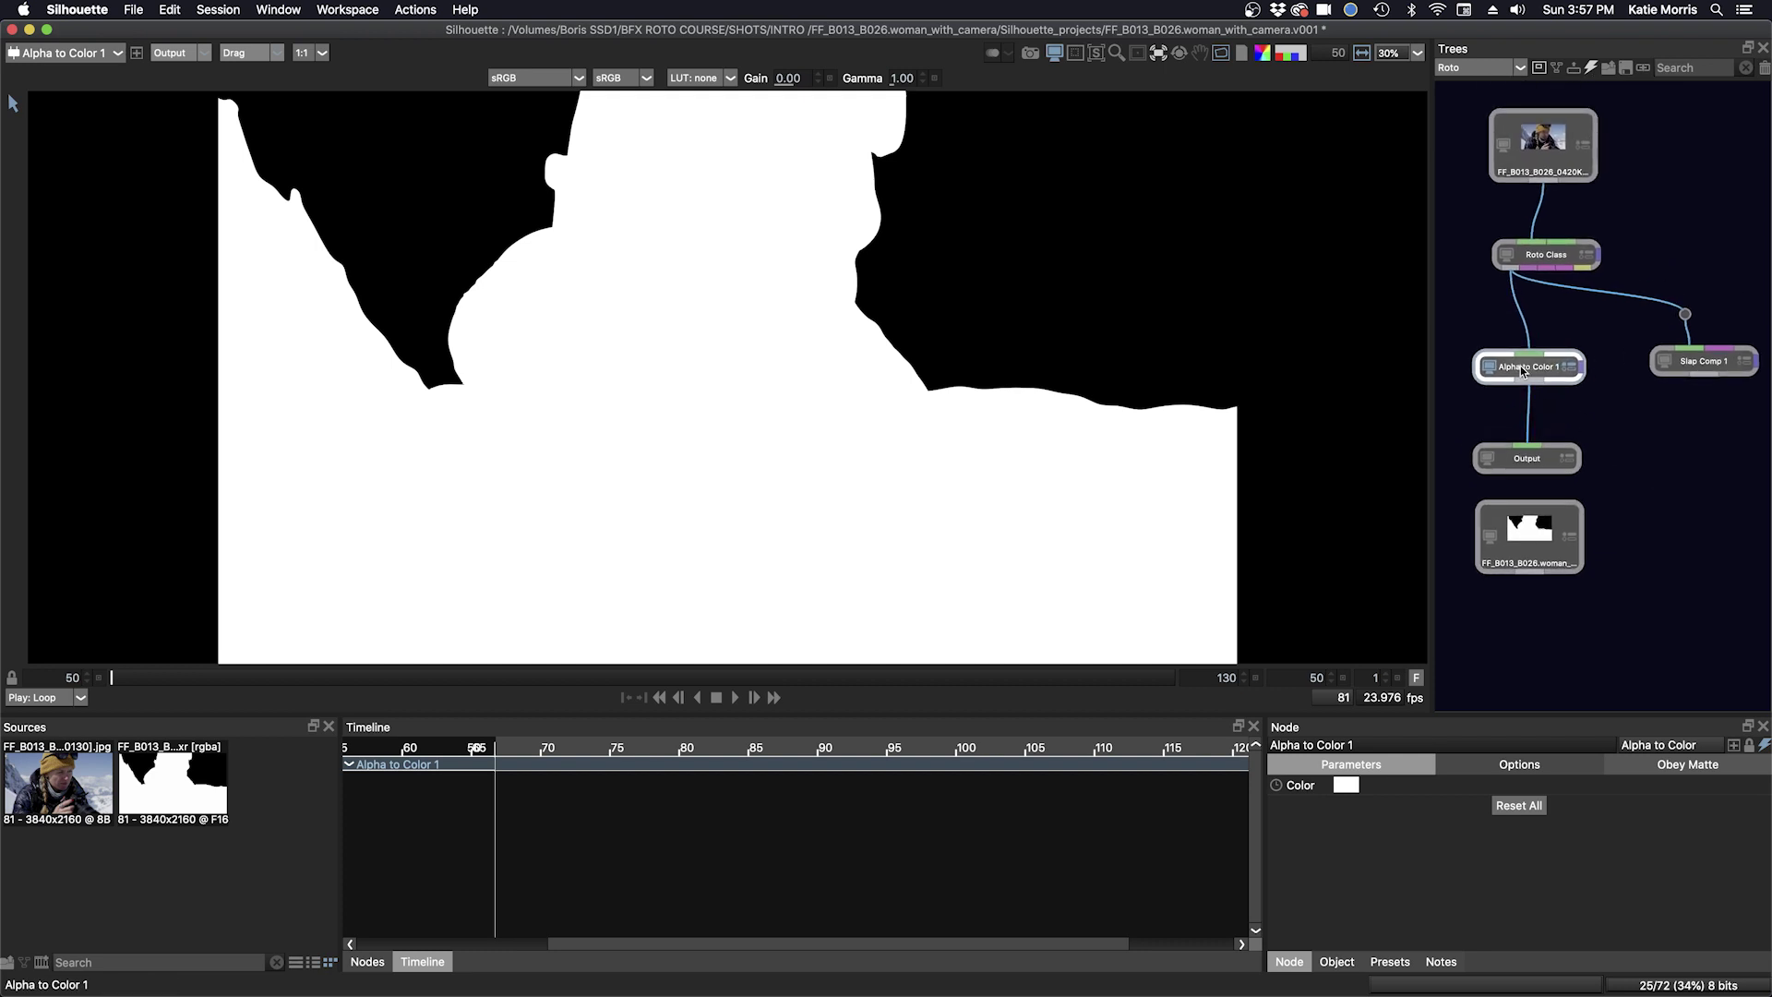
Disable the Alpha to Color 1 node and compare the Output node's color image with its alpha.
key("e")
left_click(1527, 459)
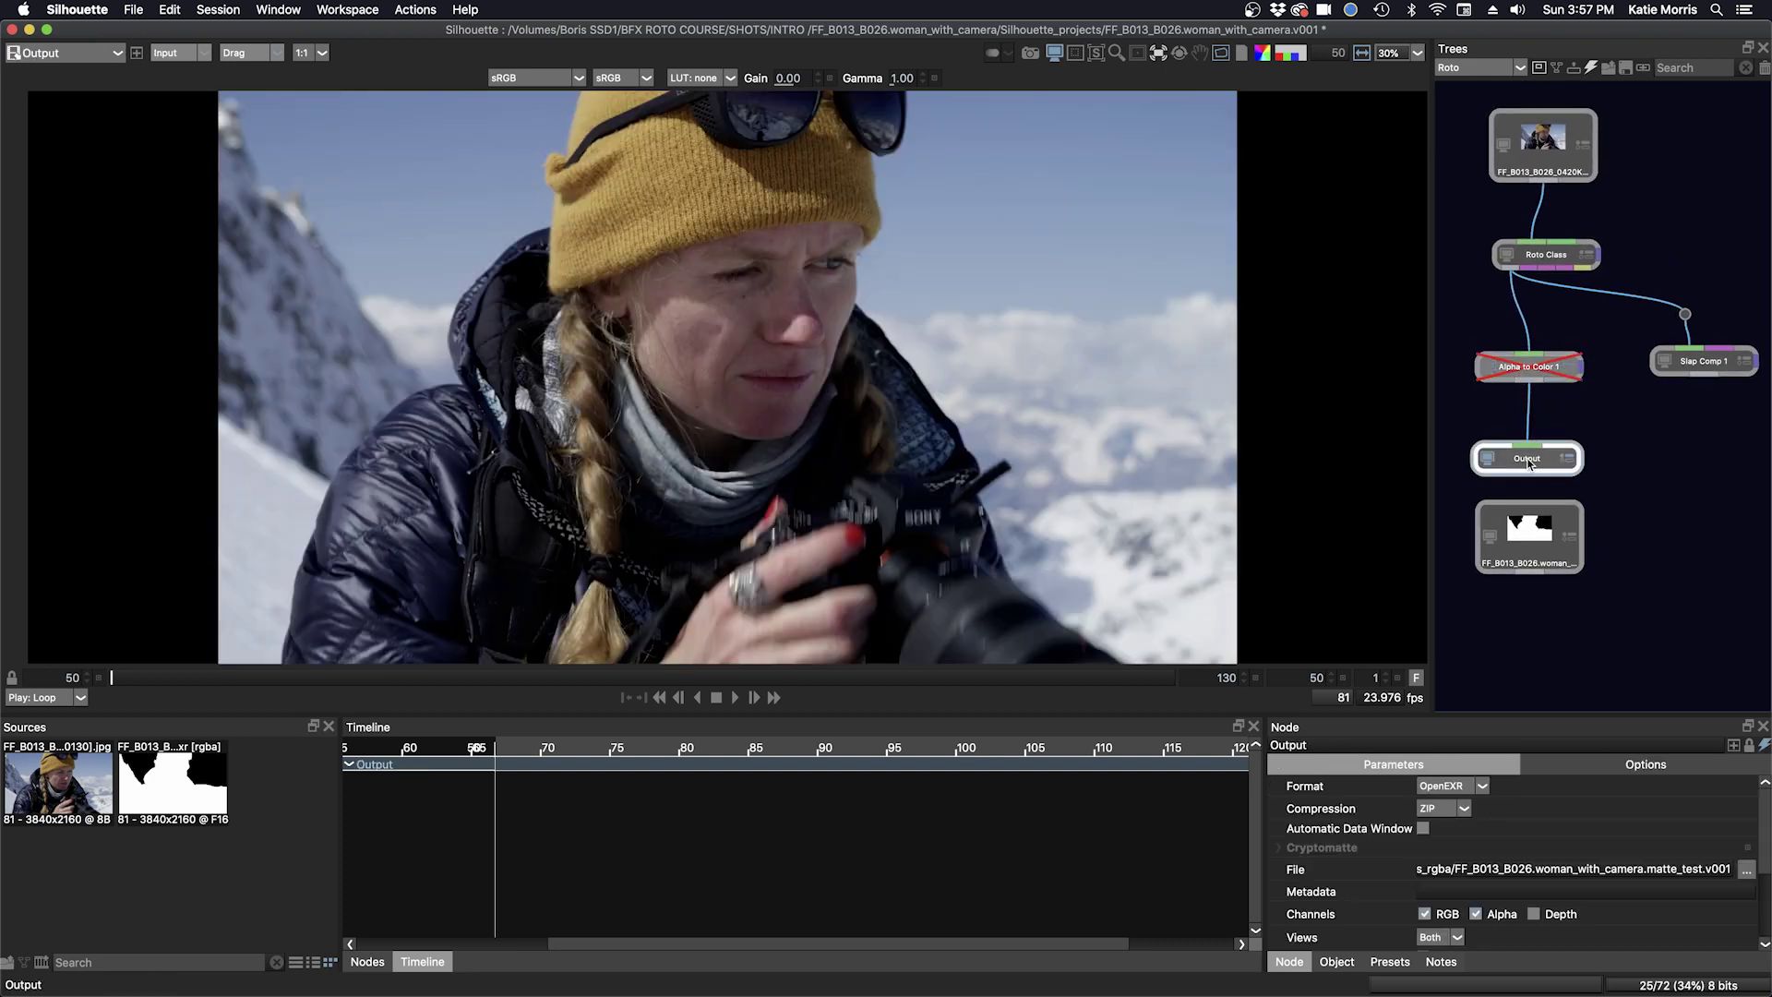
key("a")
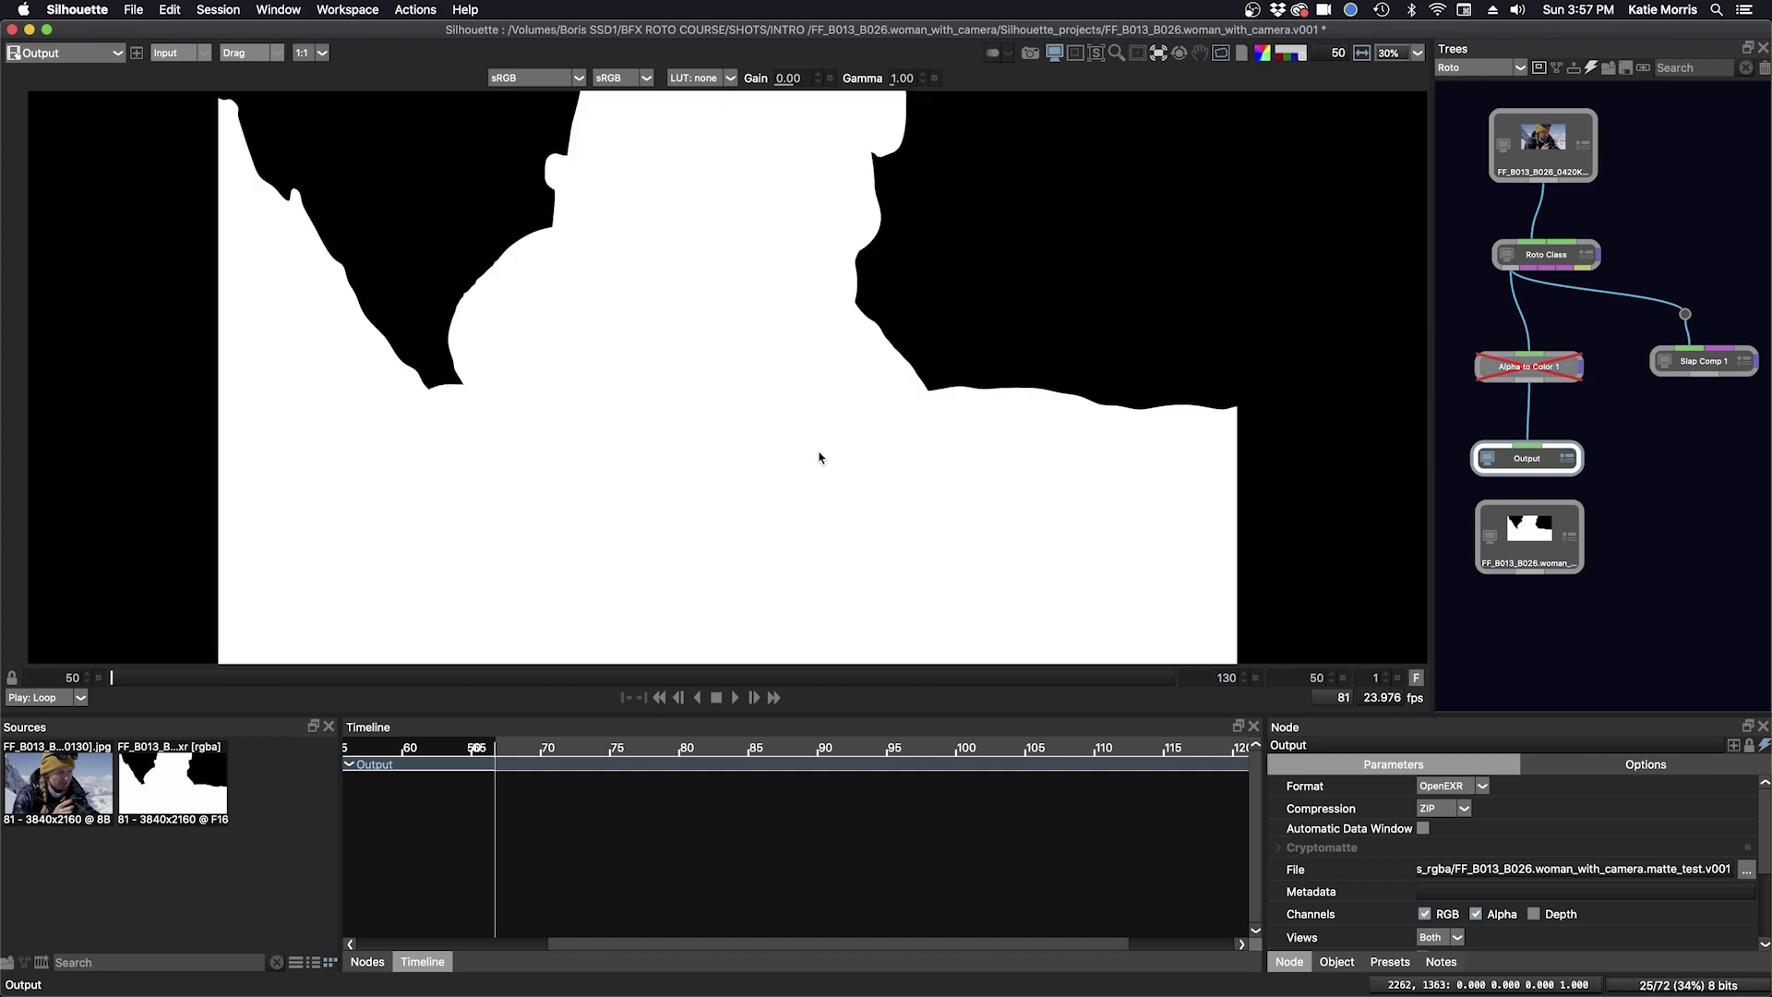
key("a")
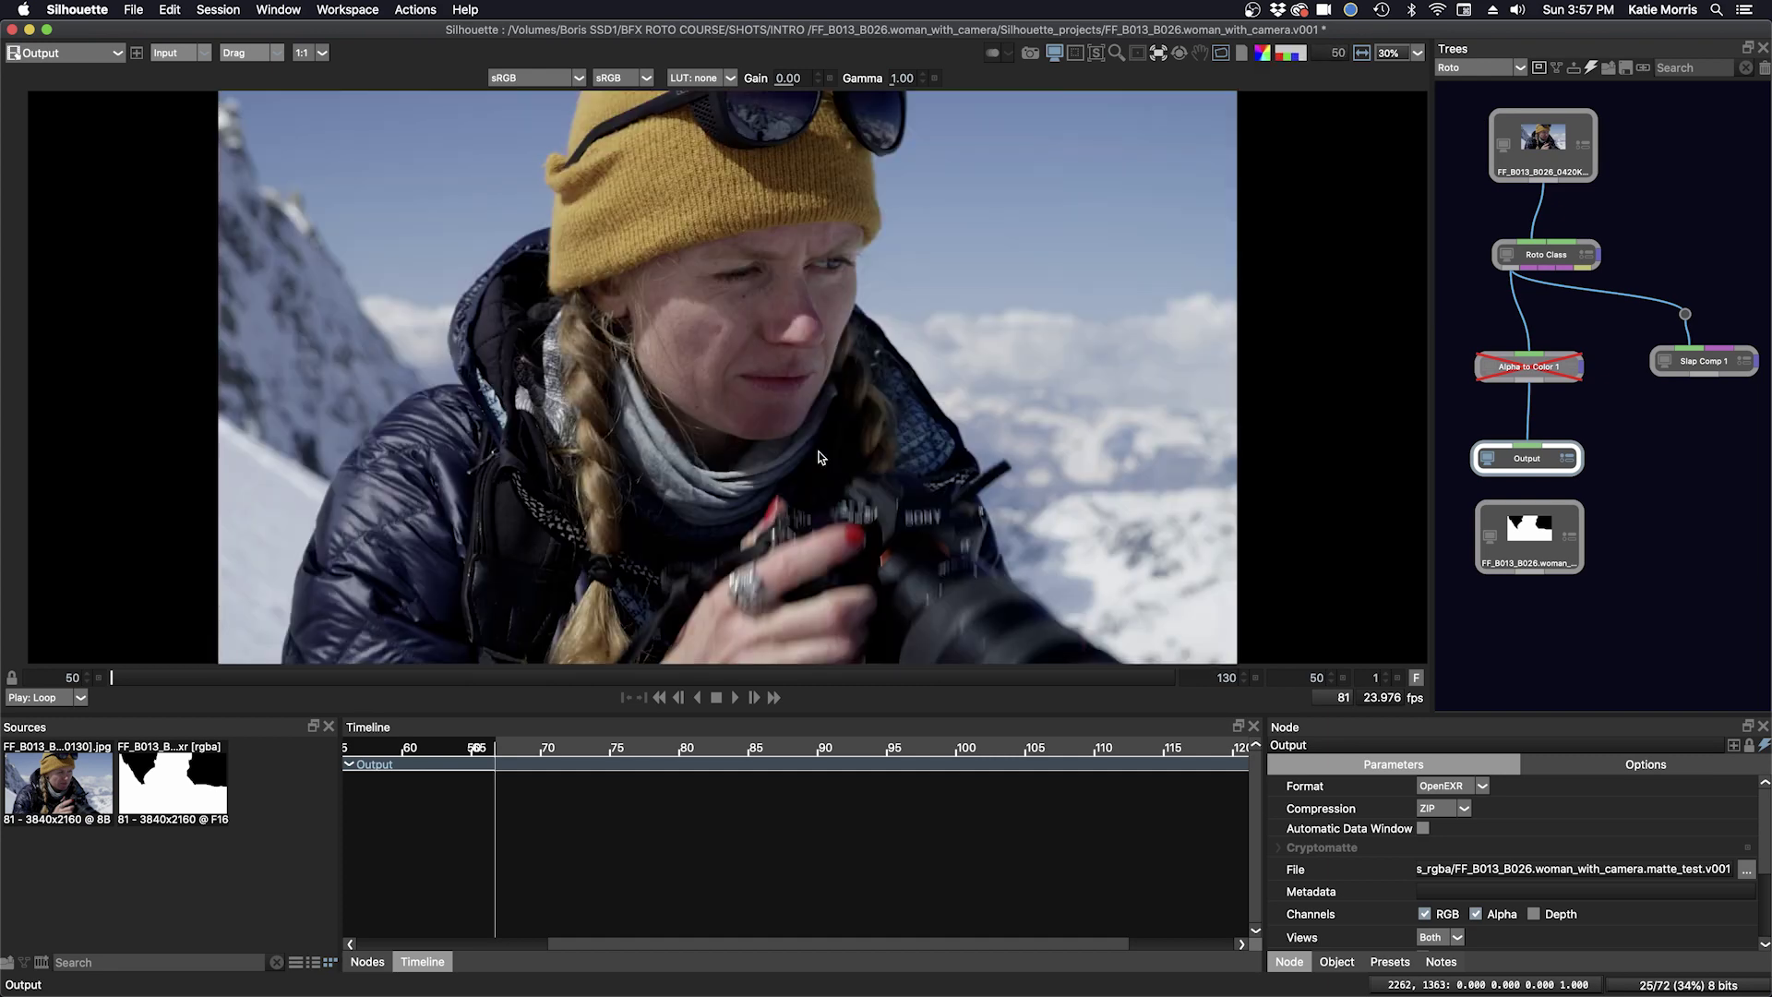
Enable the Alpha to Color 1 node again and compare the Output node's color and alpha channels.
left_click(1526, 372)
key("e")
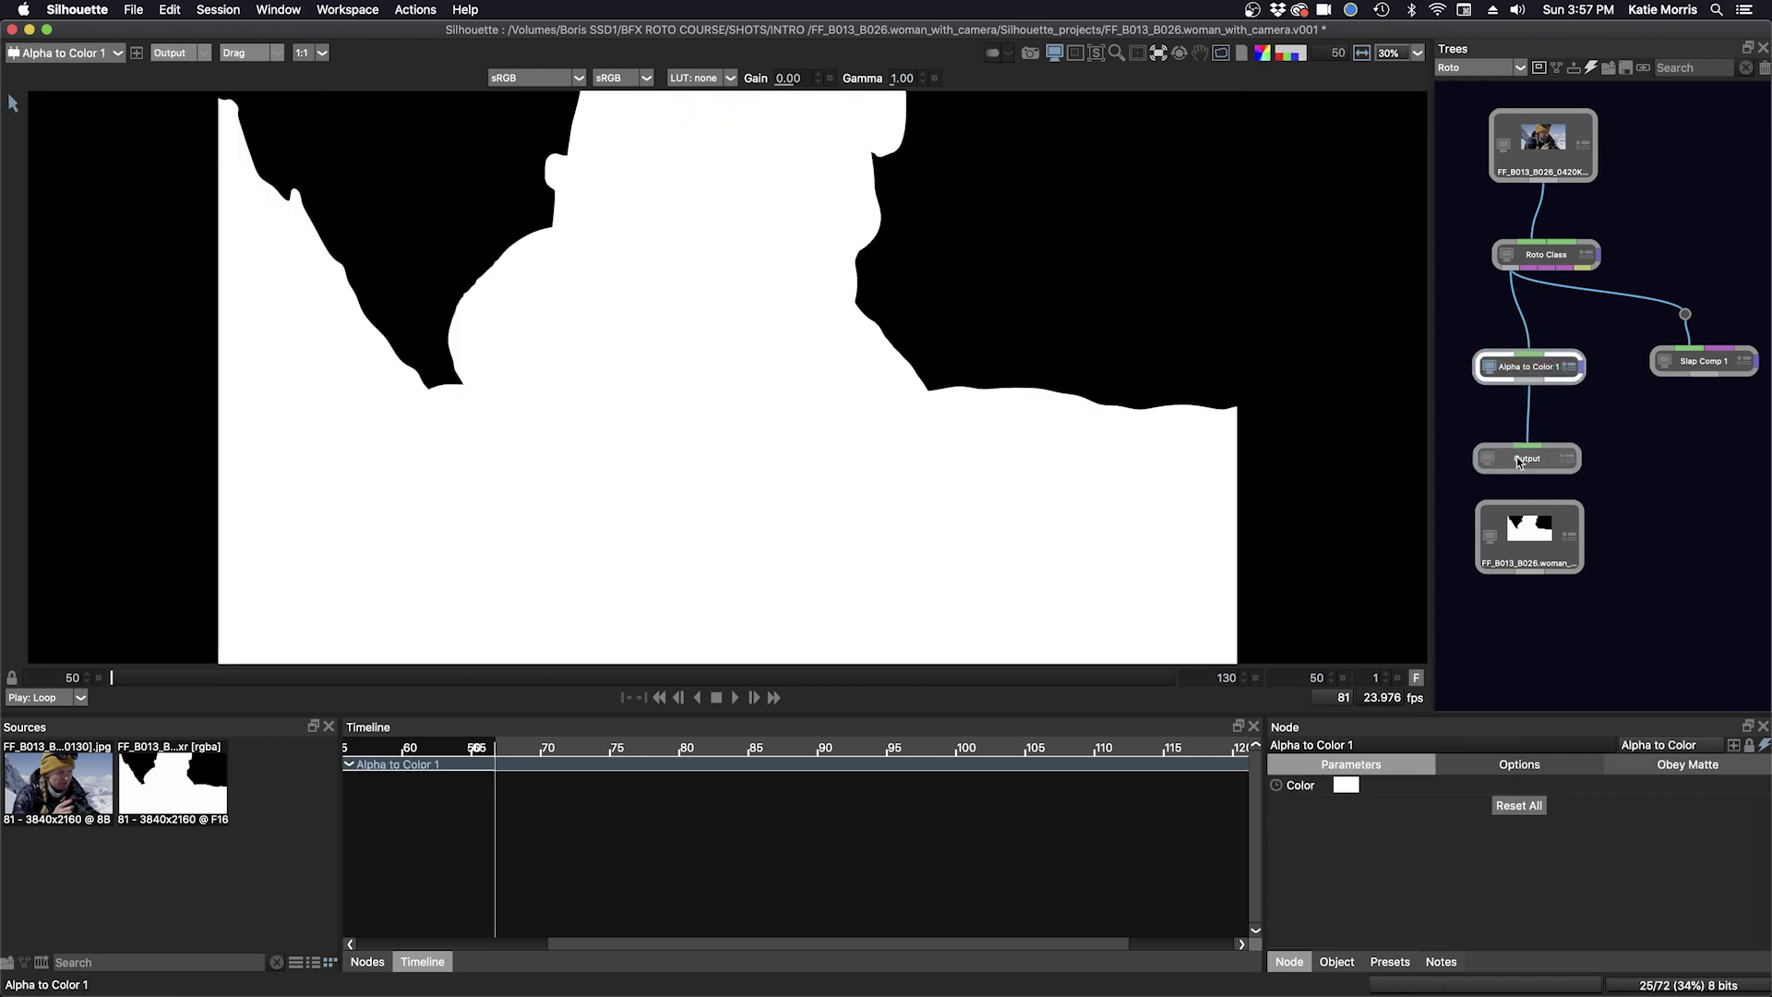
left_click(1519, 461)
key("a")
key("a")
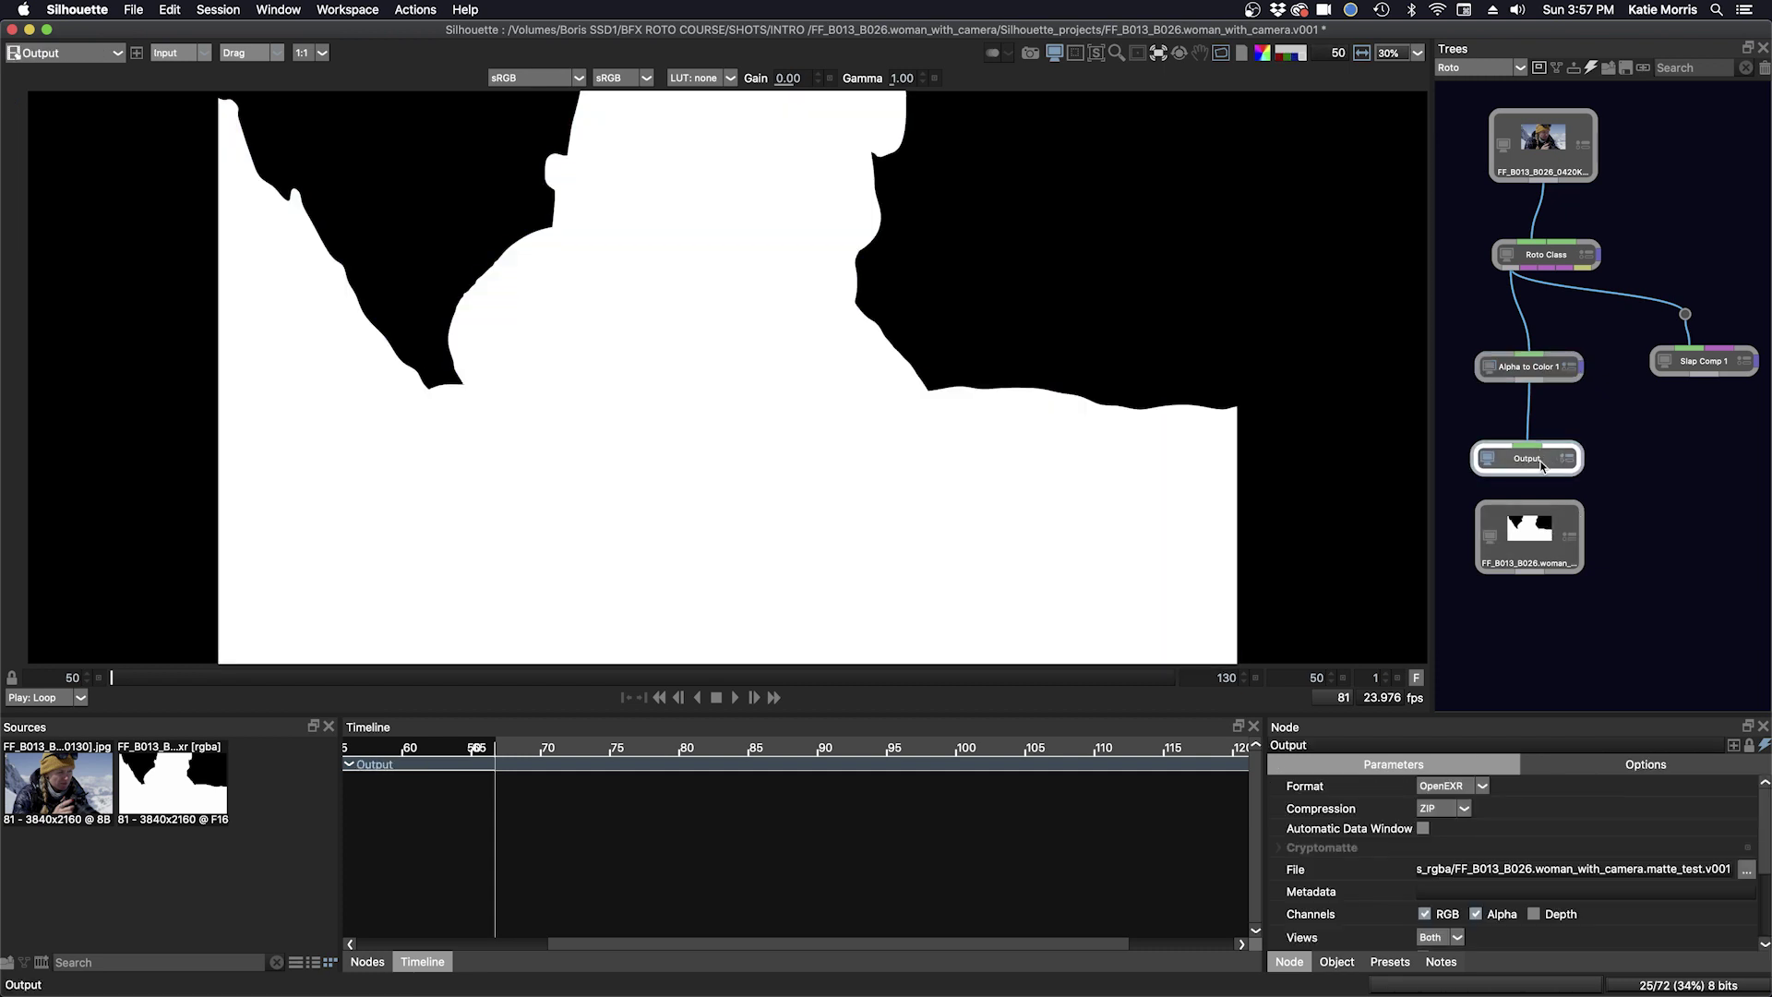
Scrub through the rendered matte_test source and view the Roto Class shapes over their alpha matte.
left_click(1537, 503)
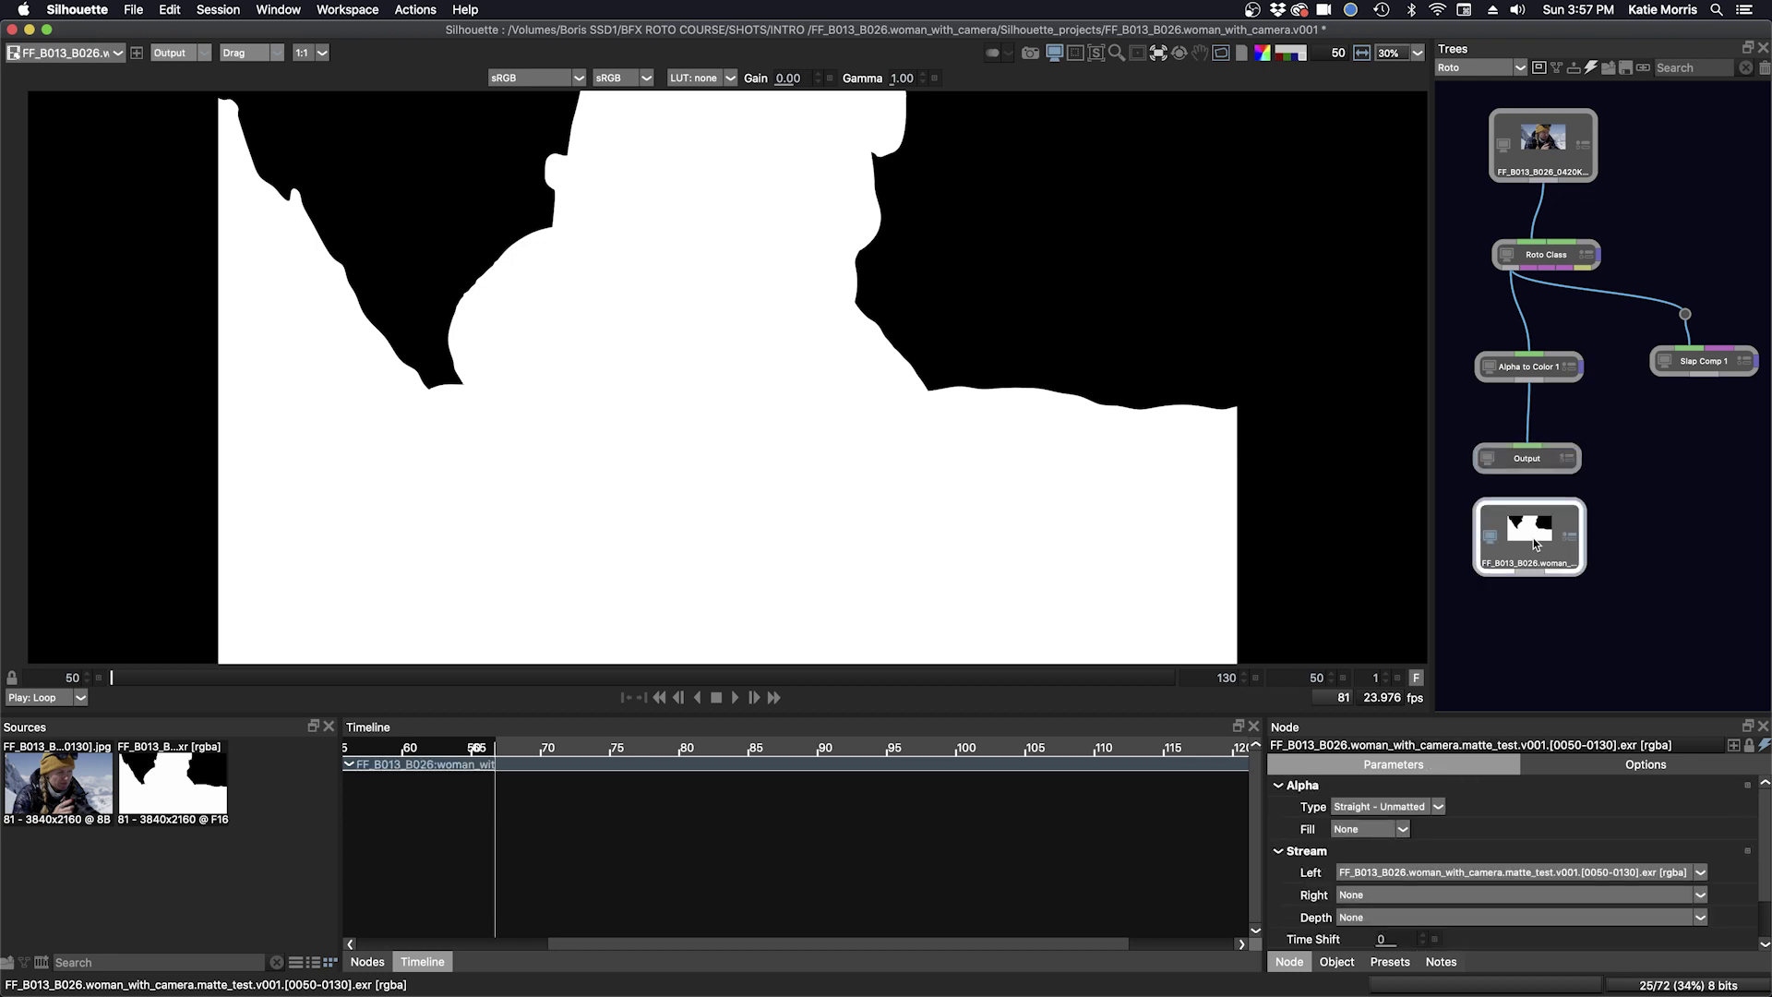
left_click_drag(211, 678, 448, 680)
mouse_move(643, 674)
left_mouse_down()
mouse_move(950, 680)
mouse_move(3, 687)
left_mouse_up()
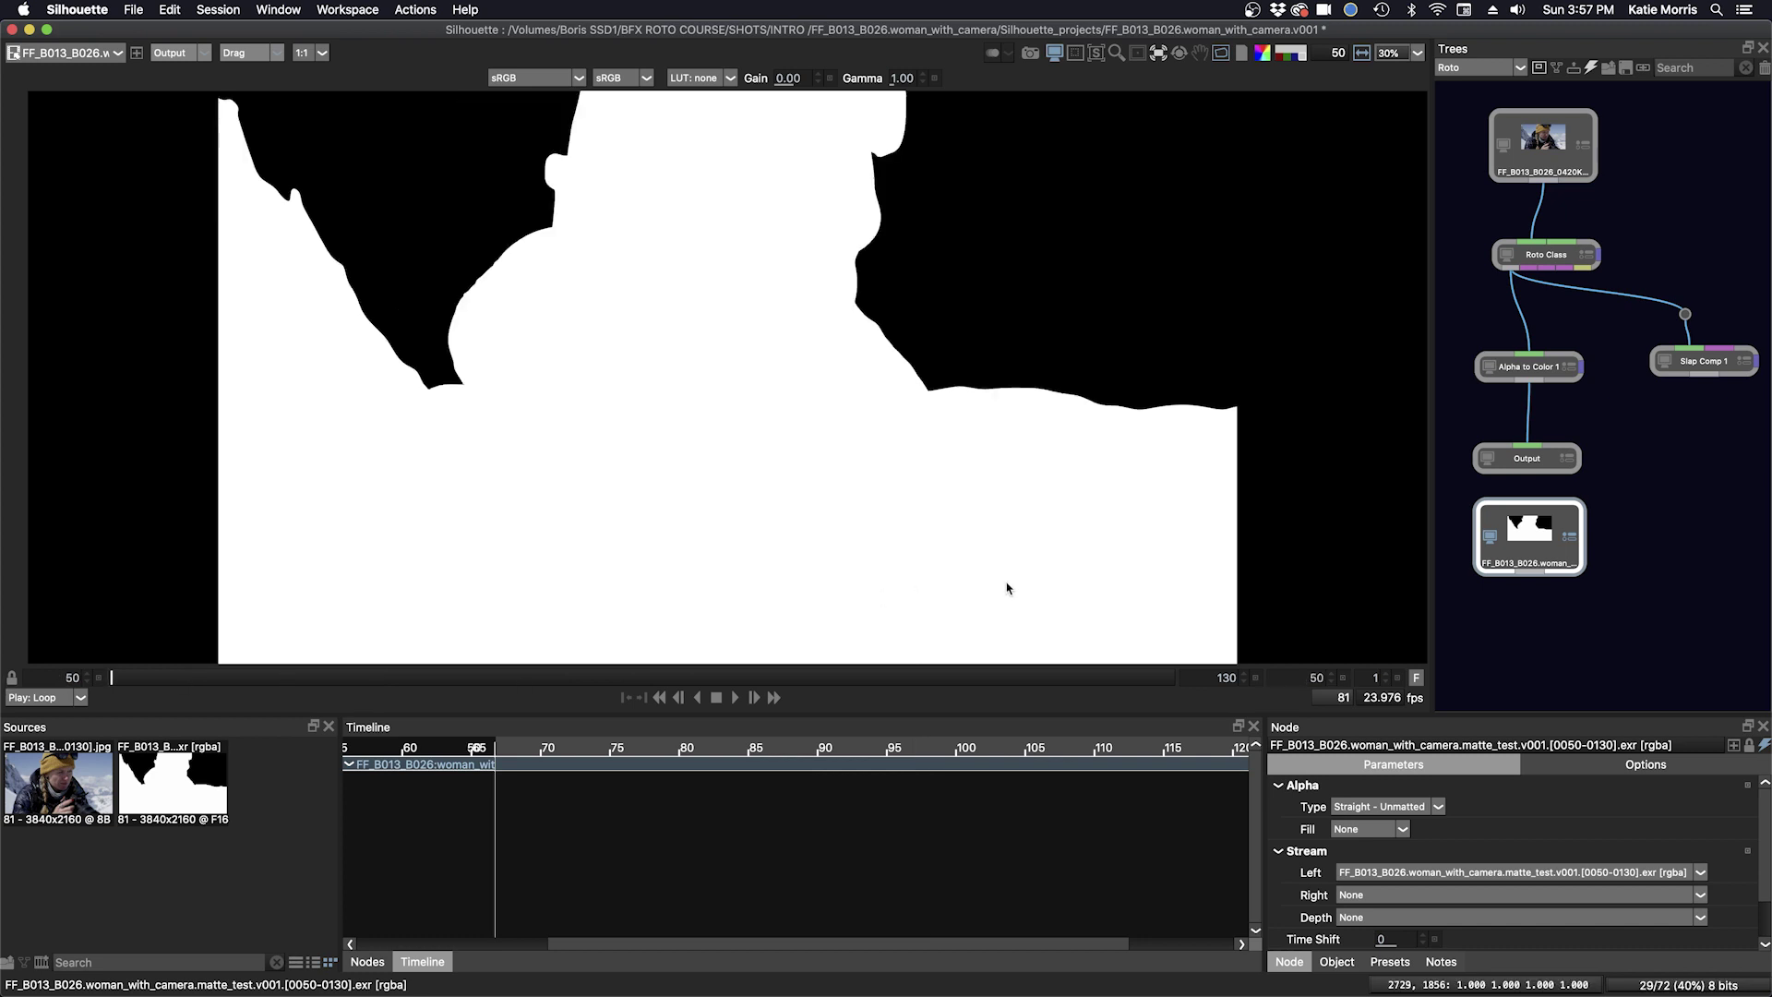
left_click(1548, 258)
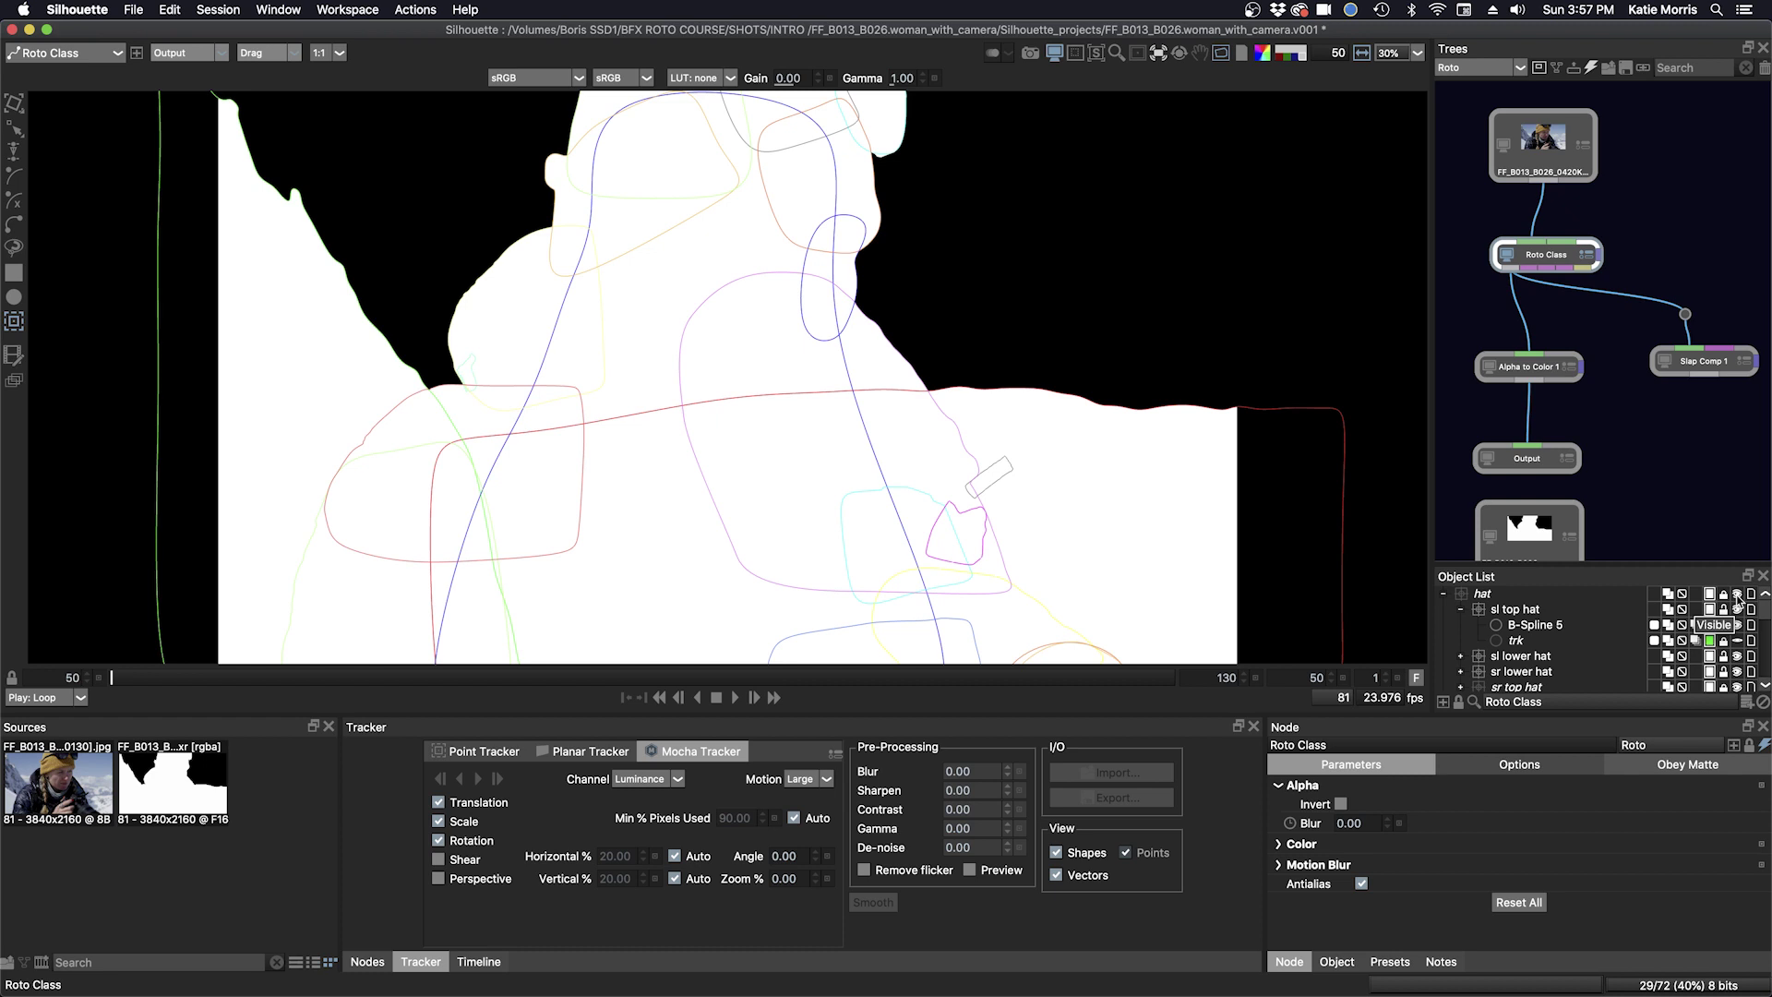
left_click(1703, 473)
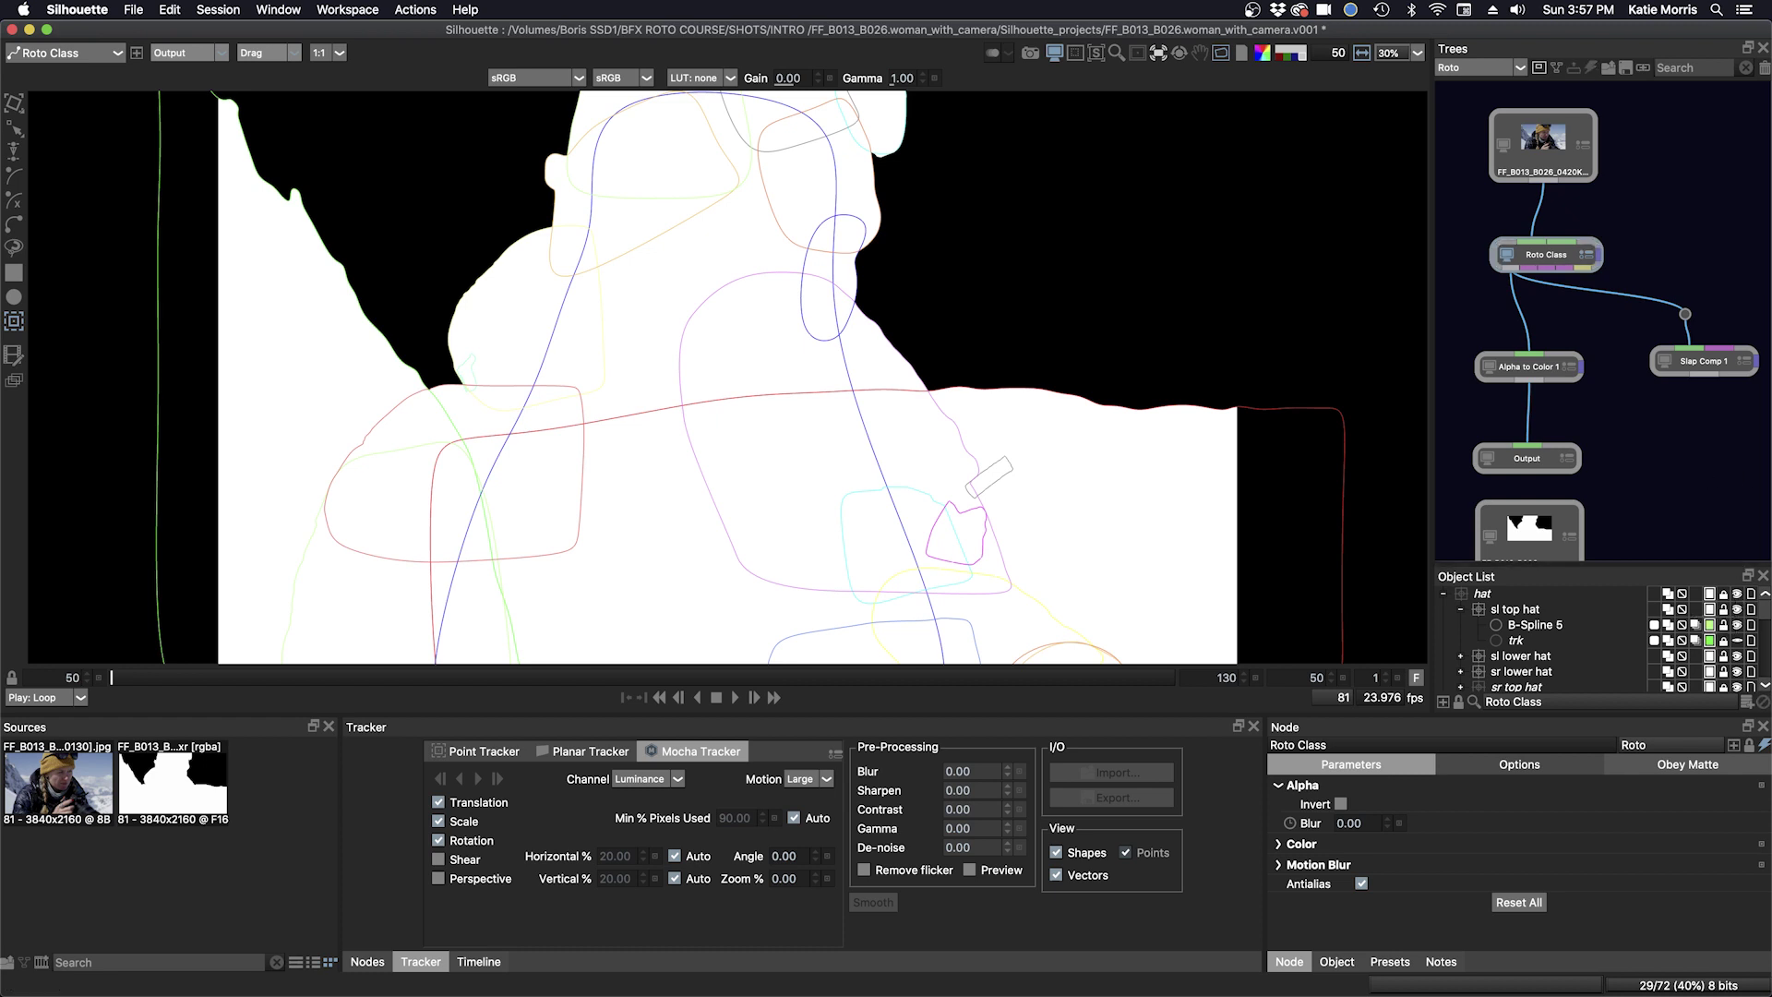
View the Output node with its parameters area enlarged and check the available render file formats.
left_click(1518, 466)
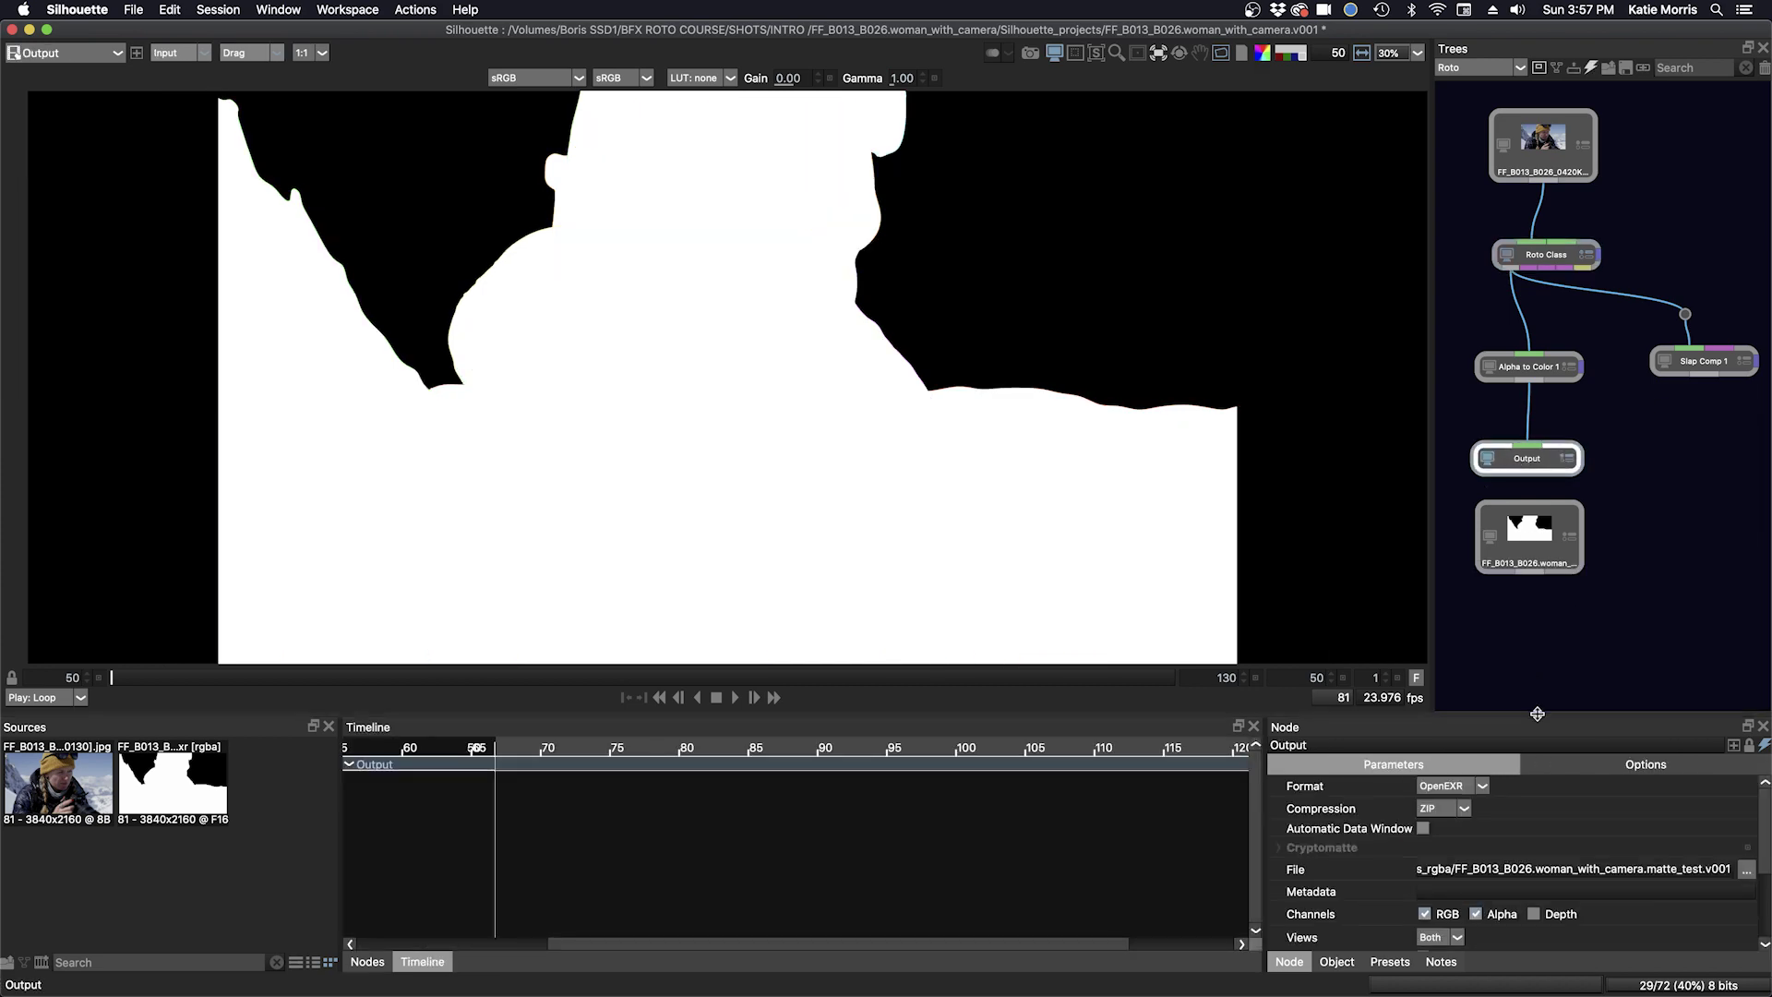
left_click_drag(1537, 712, 1512, 593)
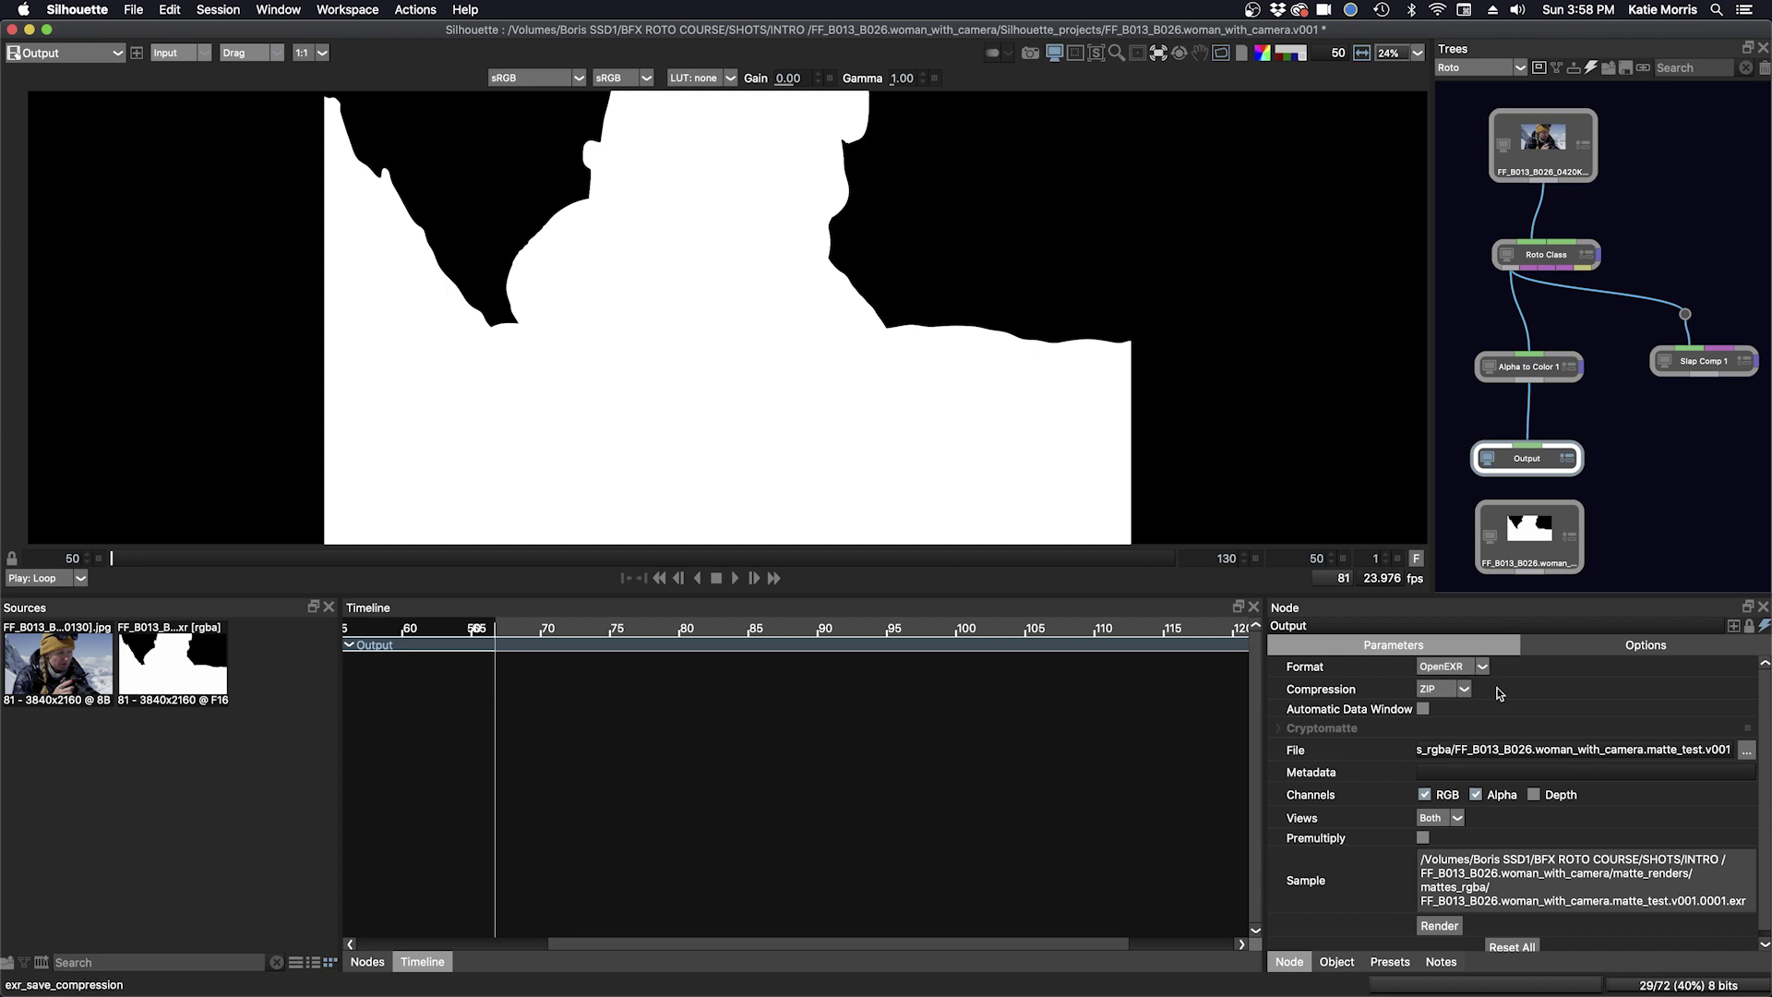
left_click(1444, 666)
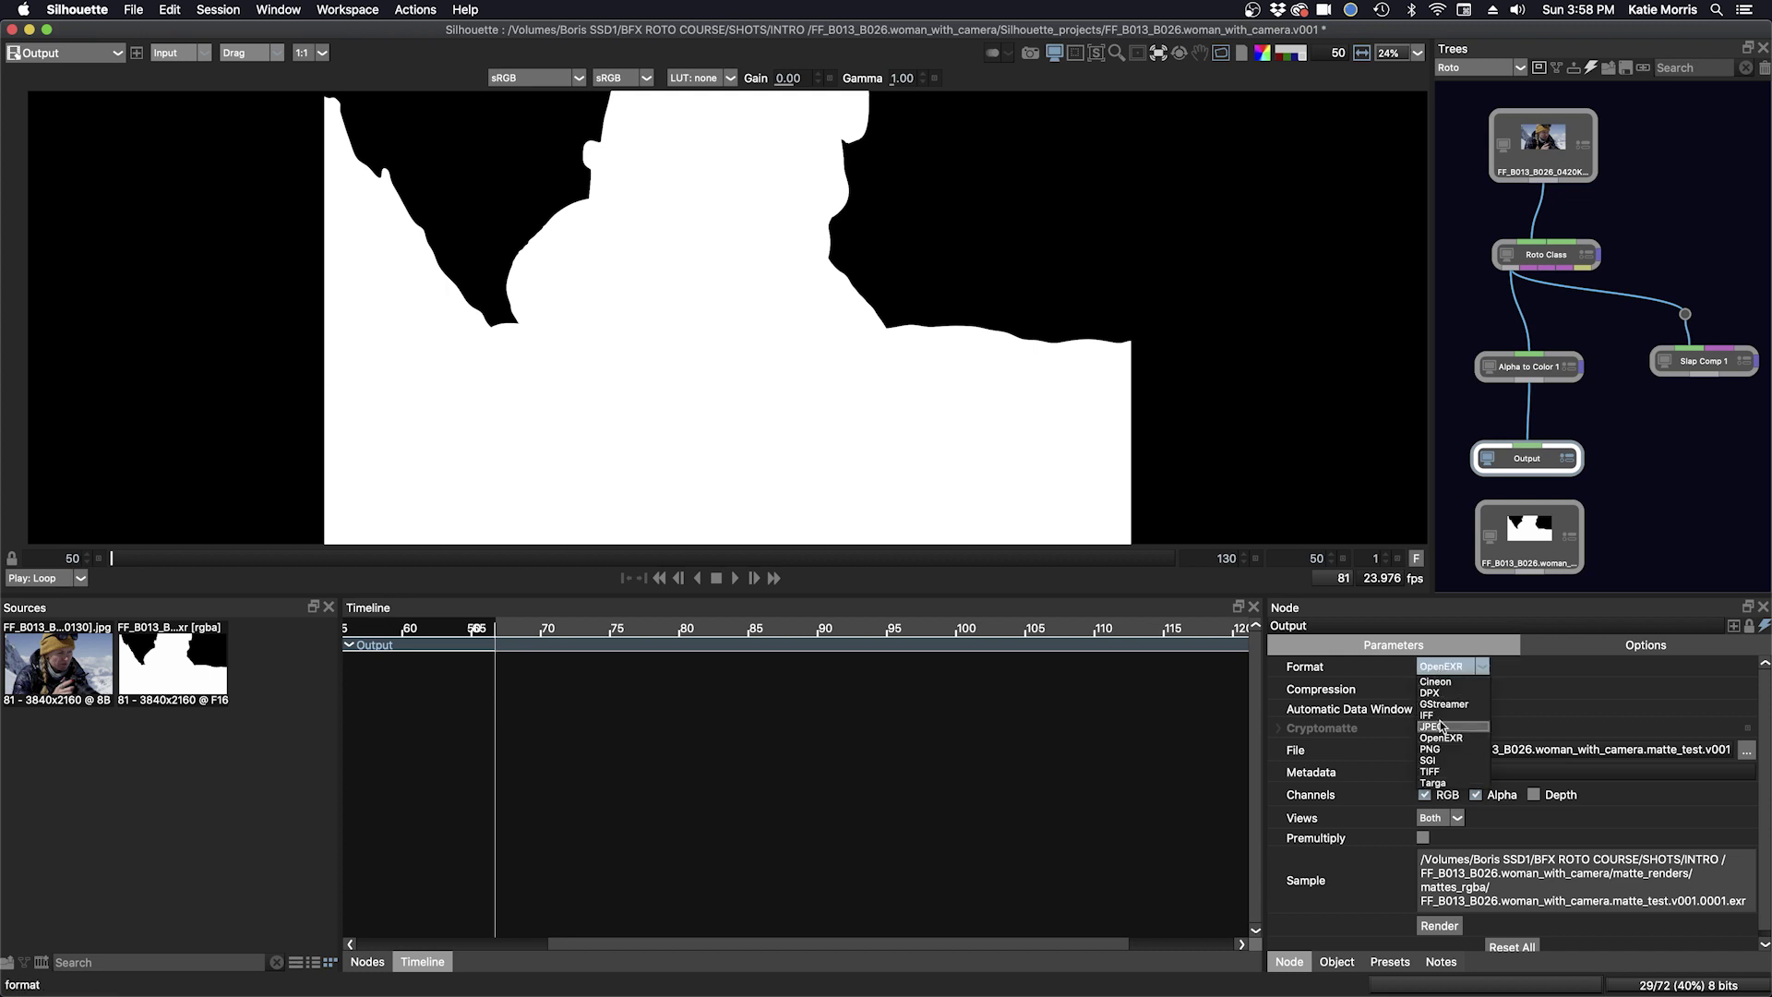
left_click(1625, 577)
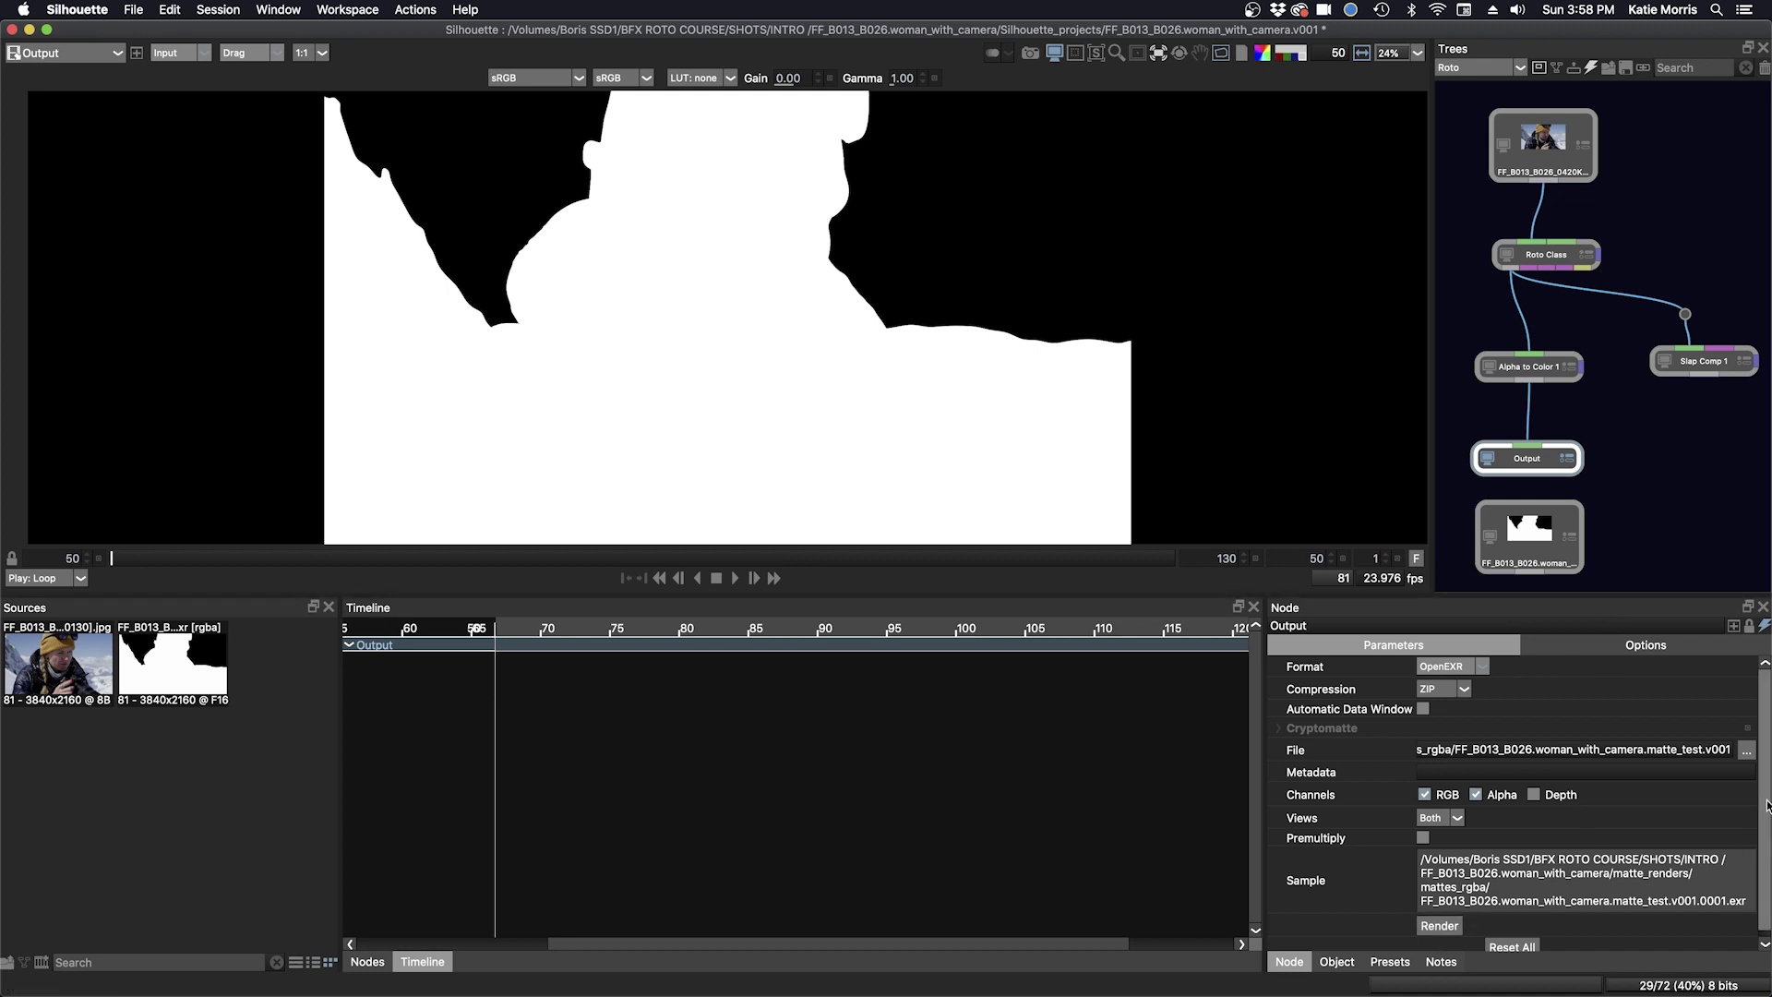
View Roto Class in color in an enlarged viewer and play the shot with its roto shapes.
left_click(1540, 265)
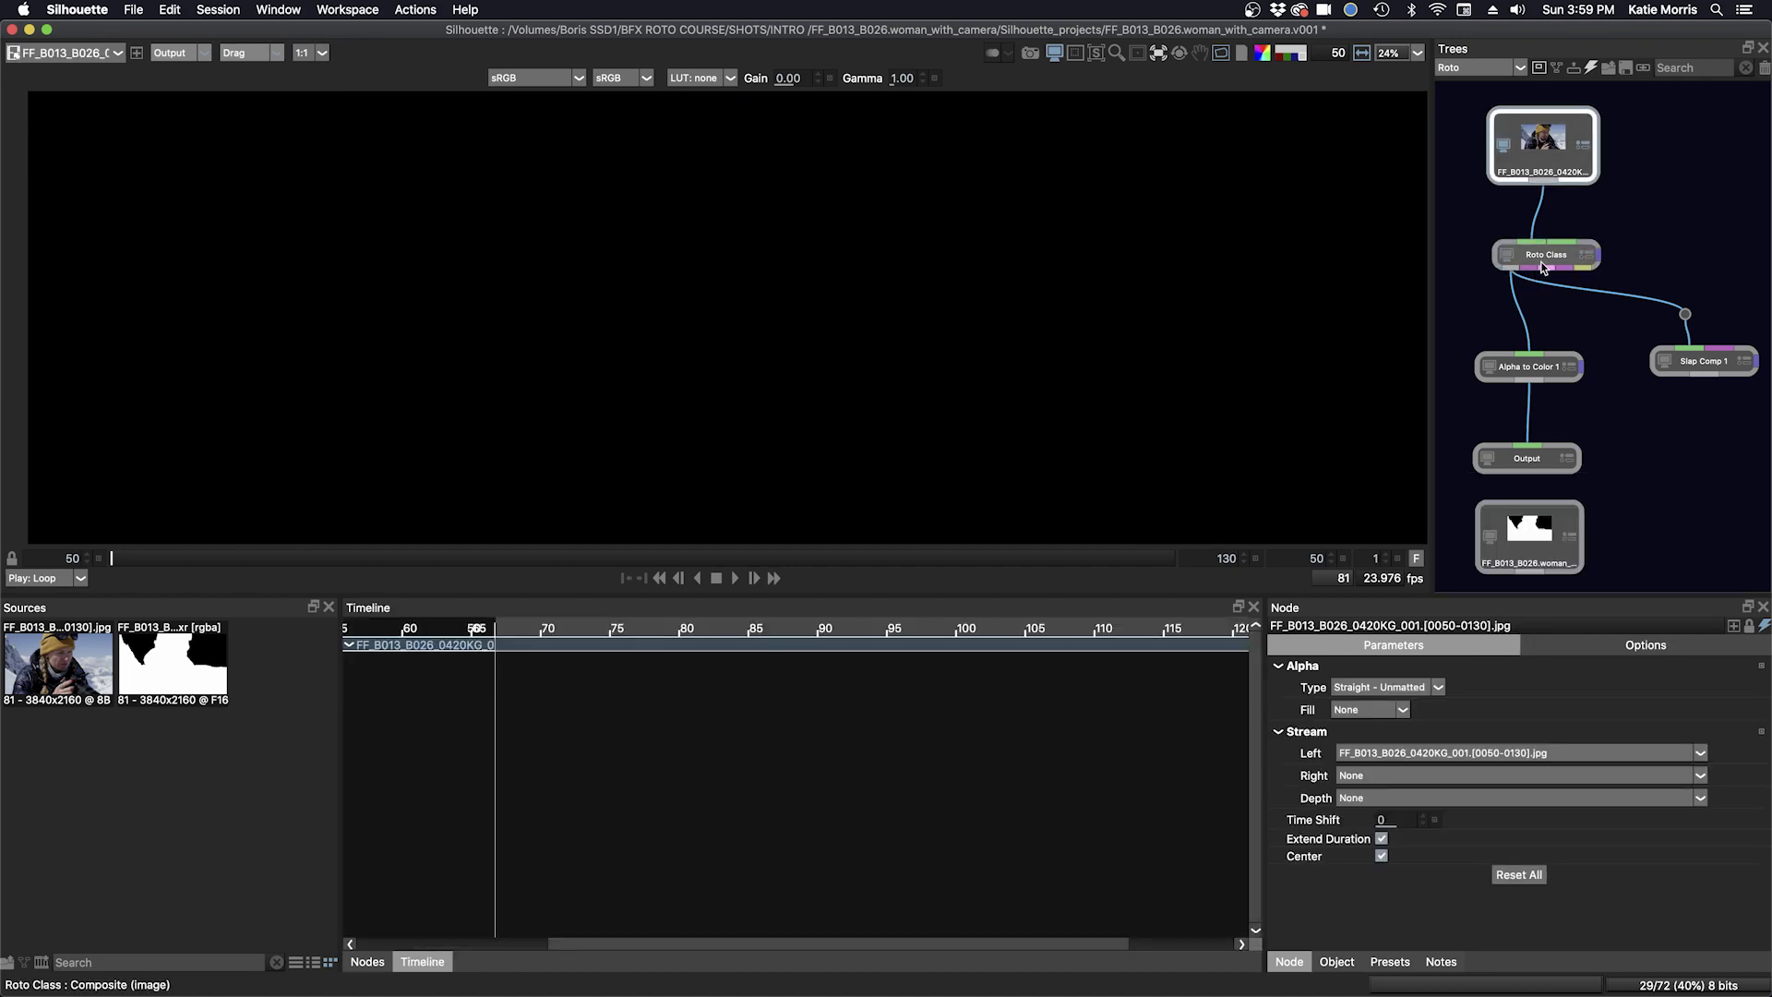
key("a")
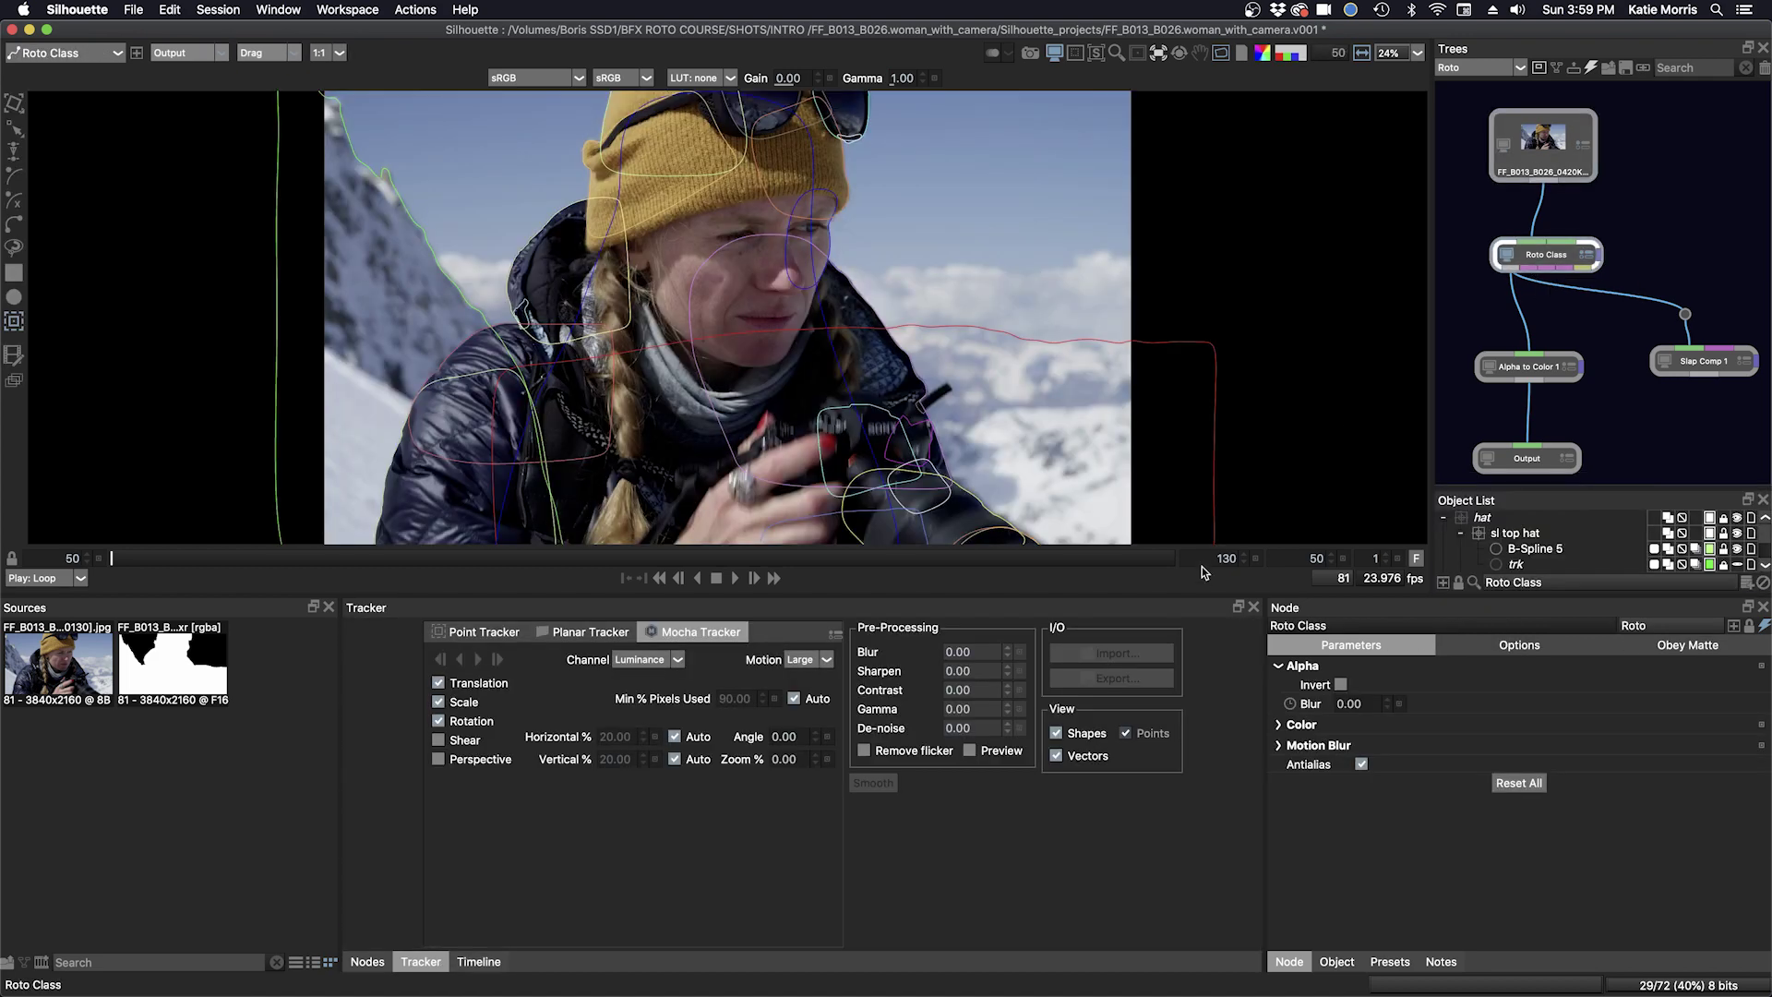
left_click_drag(1199, 596, 838, 755)
left_click(732, 743)
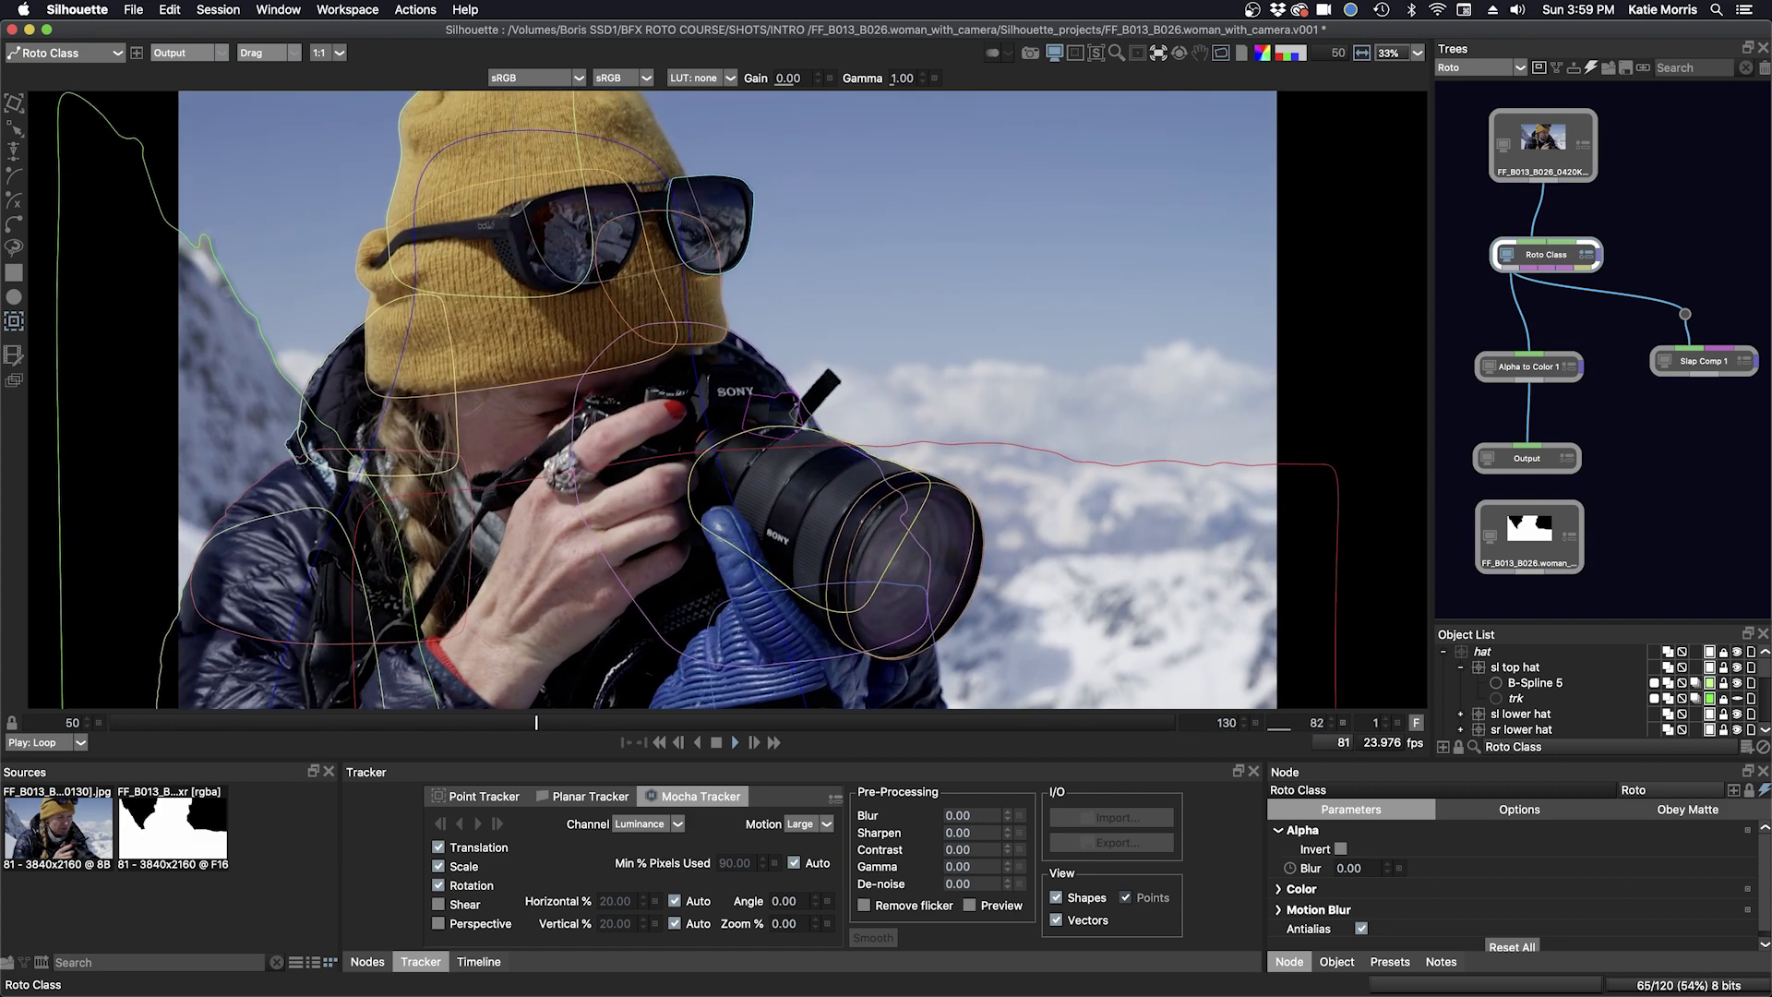